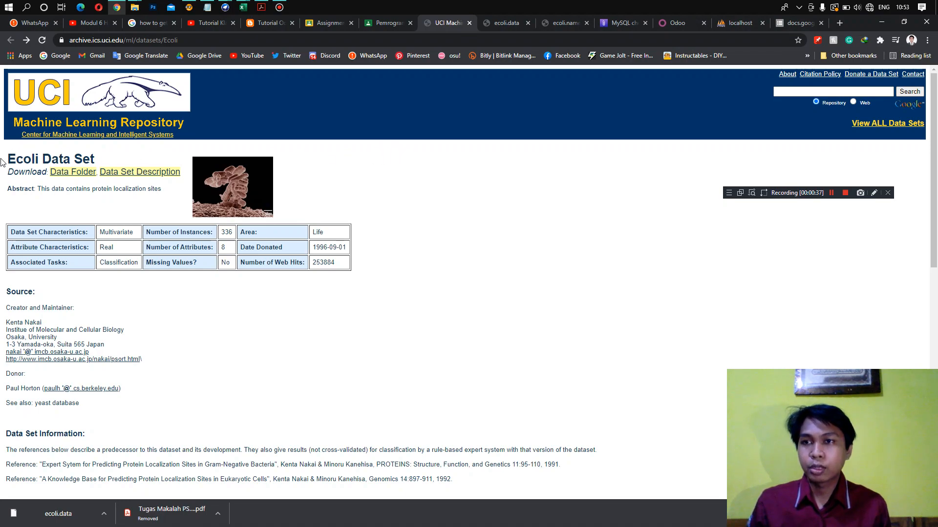
pyautogui.moveTo(2, 160); pyautogui.dragTo(110, 160)
pyautogui.click(111, 158)
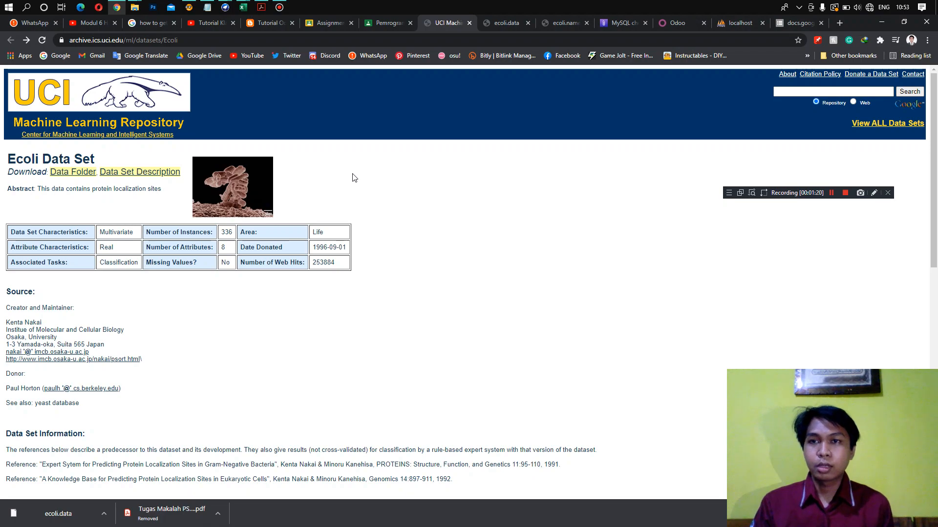
pyautogui.moveTo(110, 164); pyautogui.dragTo(5, 164)
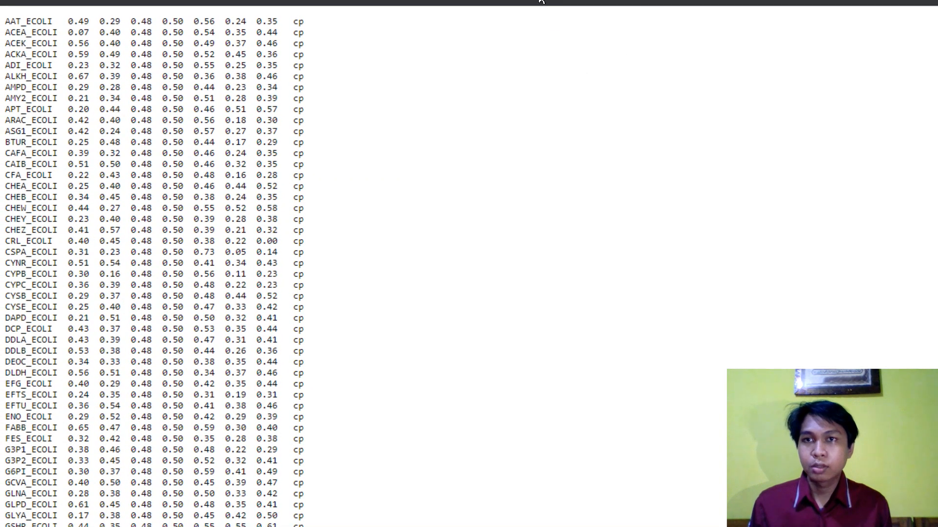
# - Examine the rows, attribute values and class labels in the raw E. coli data listing
pyautogui.scroll(-5, 400, 62)
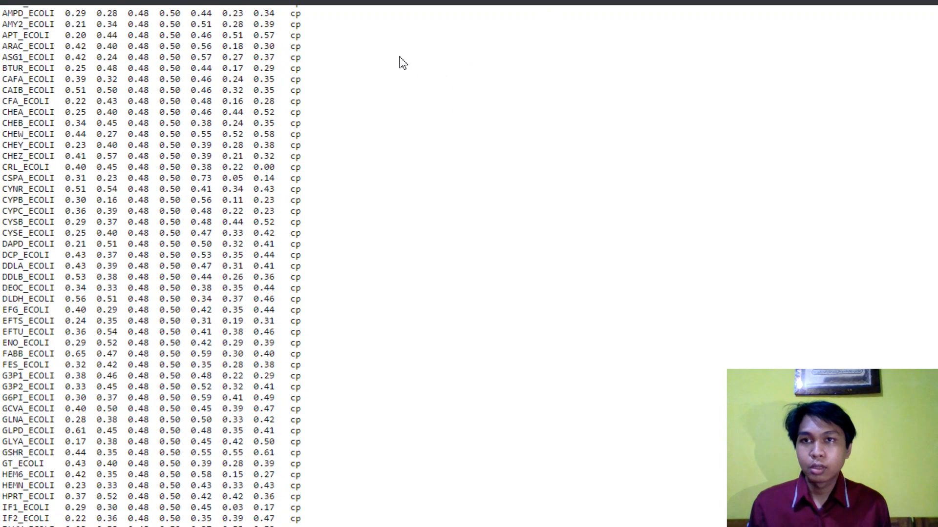
pyautogui.scroll(-10, 318, 125)
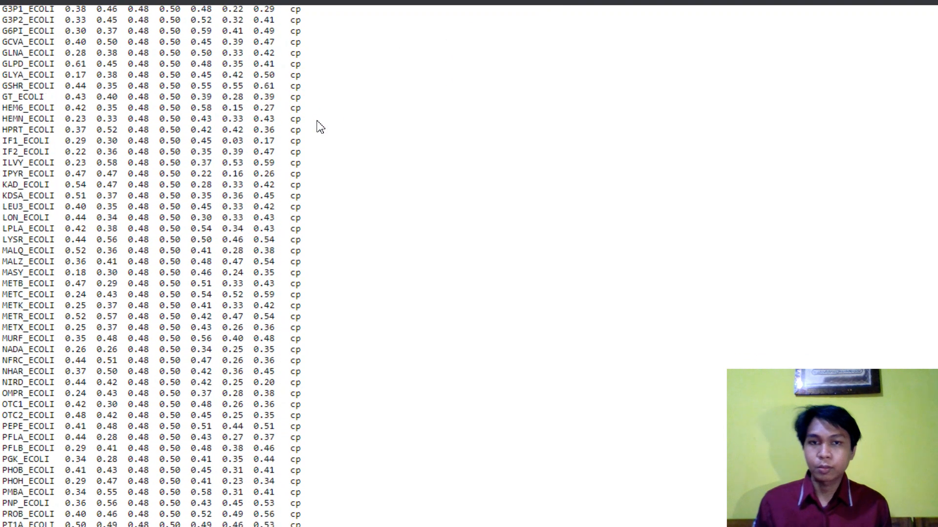
pyautogui.scroll(-15, 320, 126)
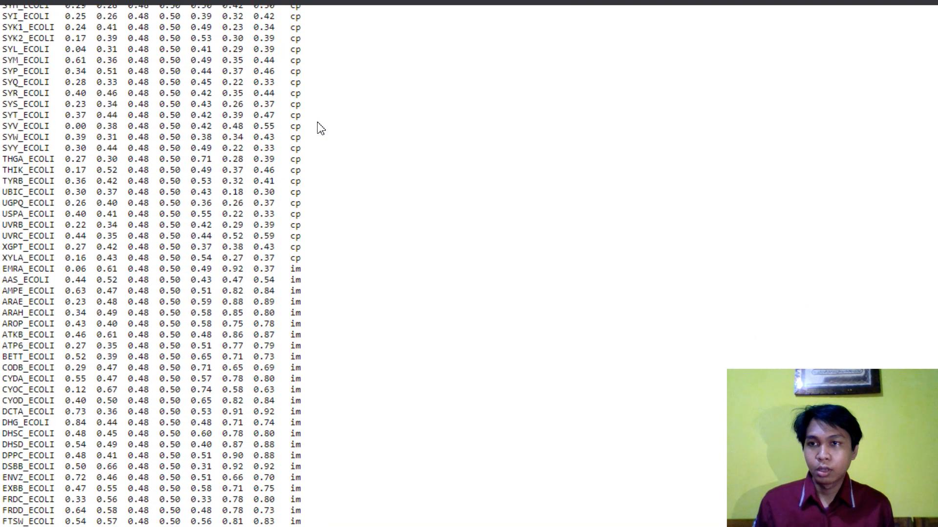
pyautogui.scroll(-5, 294, 125)
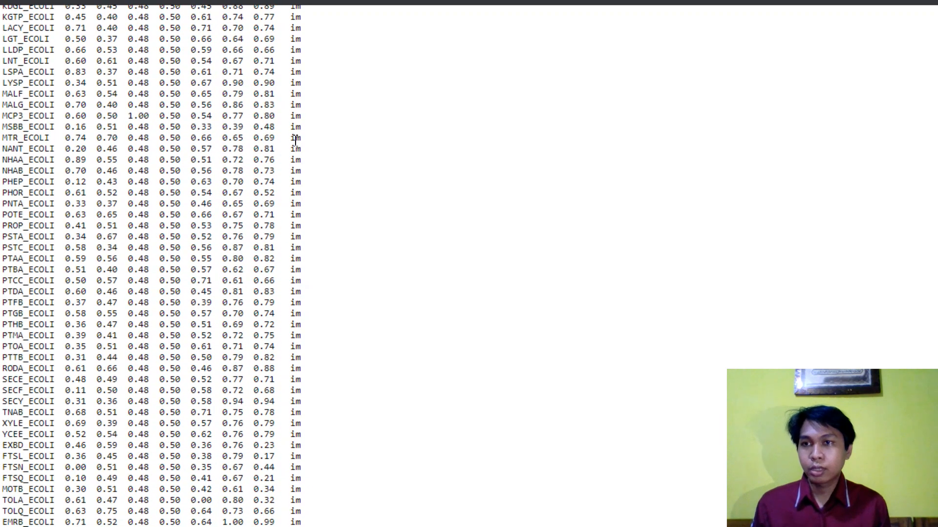
pyautogui.scroll(5, 295, 139)
pyautogui.scroll(20, 294, 141)
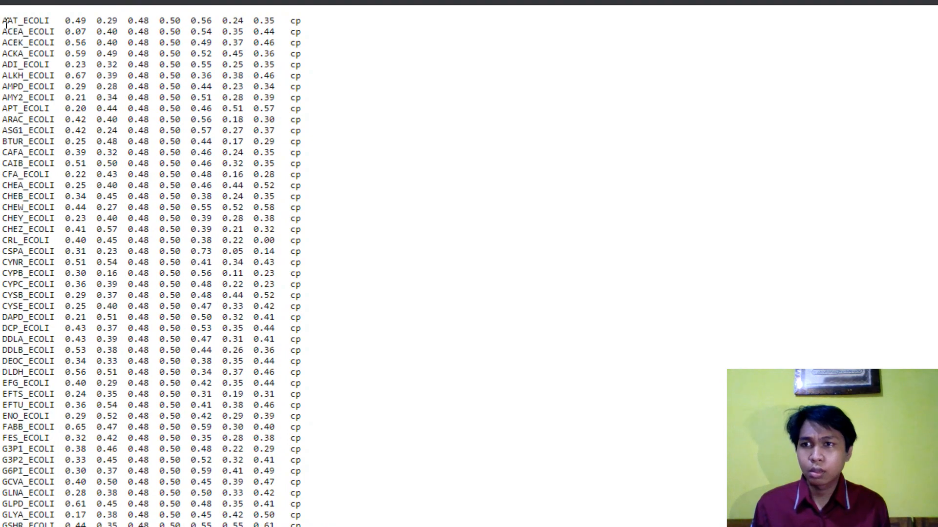
pyautogui.moveTo(4, 20); pyautogui.dragTo(374, 55)
pyautogui.click(324, 201)
pyautogui.click(38, 32)
pyautogui.click(375, 61)
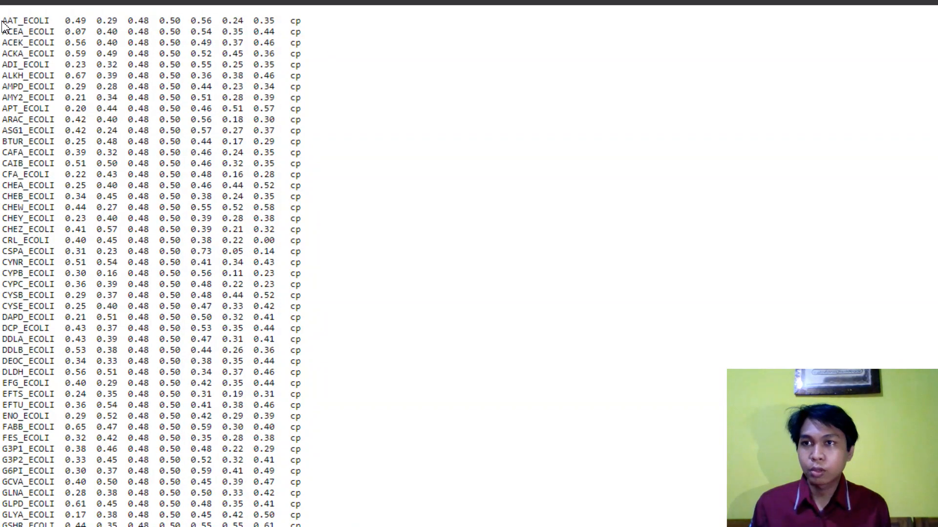
pyautogui.moveTo(3, 20); pyautogui.dragTo(324, 94)
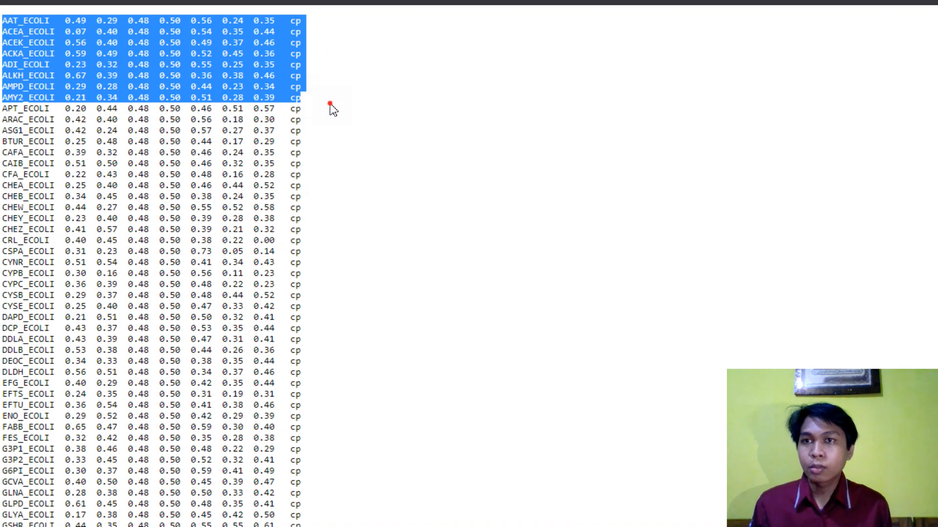
pyautogui.click(328, 105)
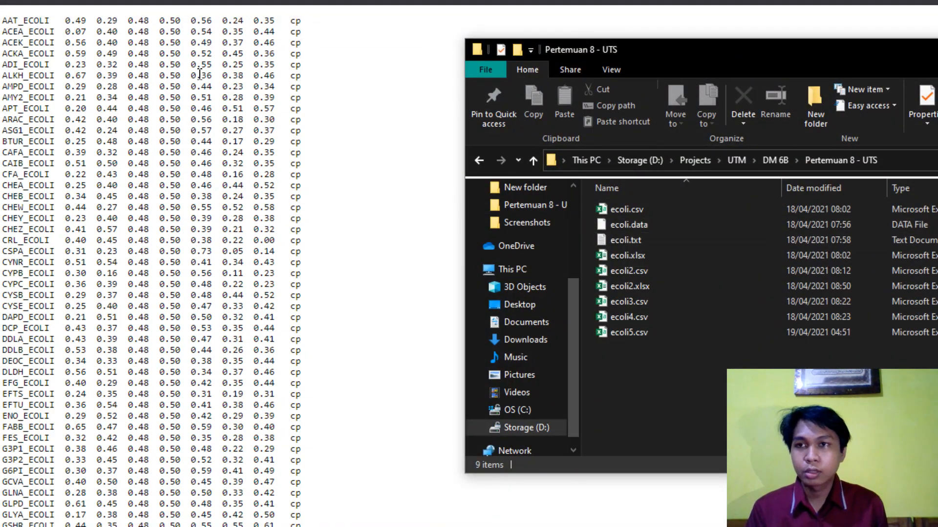
pyautogui.moveTo(2, 18); pyautogui.dragTo(303, 192)
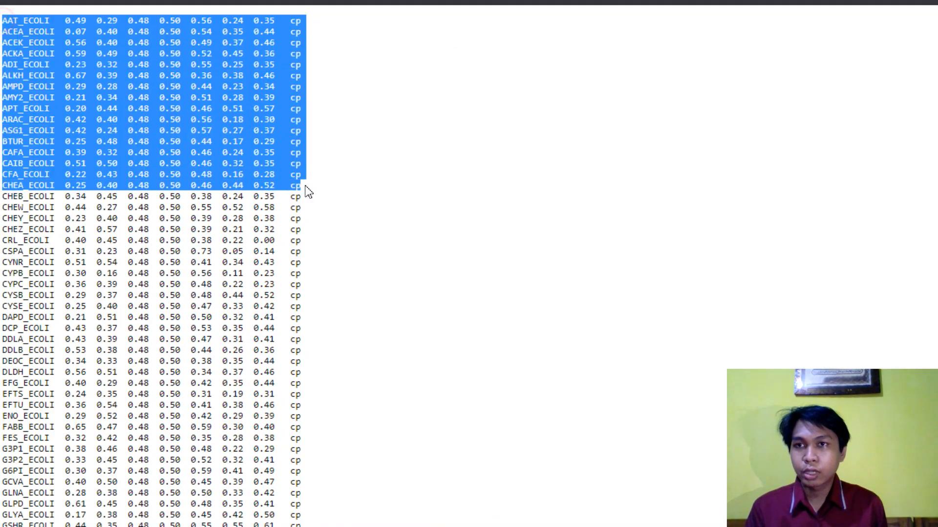
pyautogui.click(347, 180)
# - Open ecoli.txt from the Pertemuan 8 - UTS folder in Notepad
pyautogui.moveTo(273, 1)
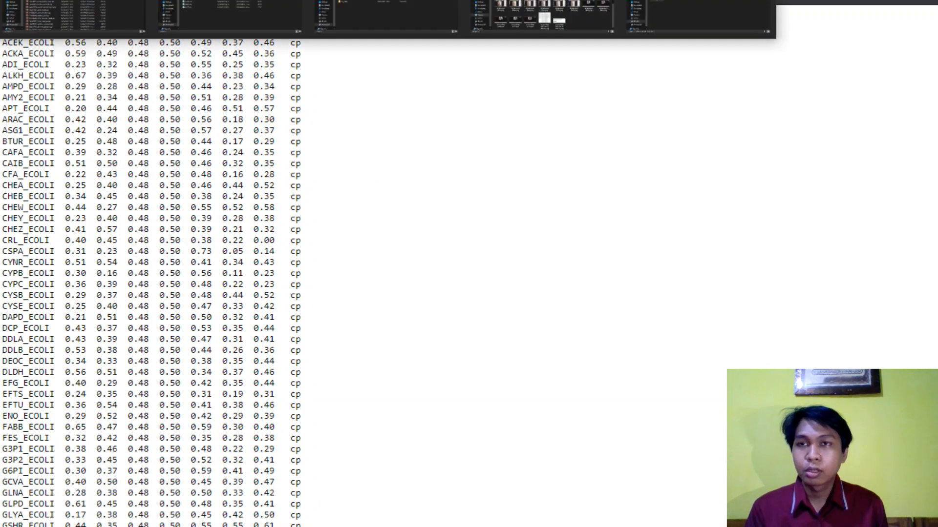
pyautogui.click(231, 19)
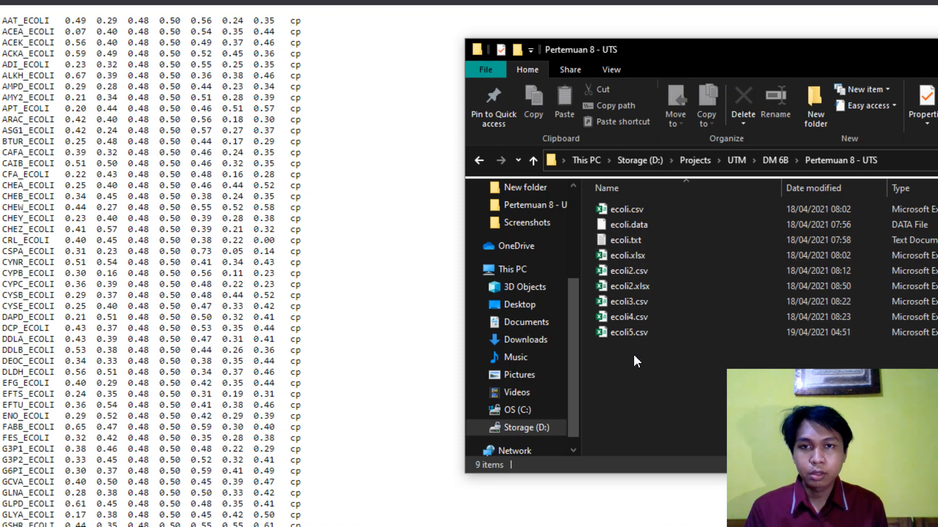
pyautogui.doubleClick(644, 237)
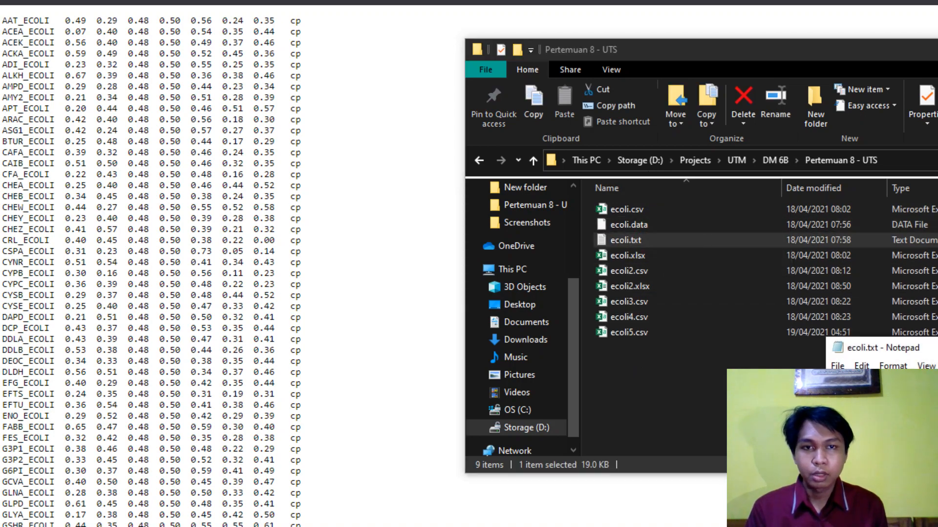
# - Select the entire raw data listing in the browser and bring the ecoli.txt Notepad window to the front
pyautogui.click(144, 29)
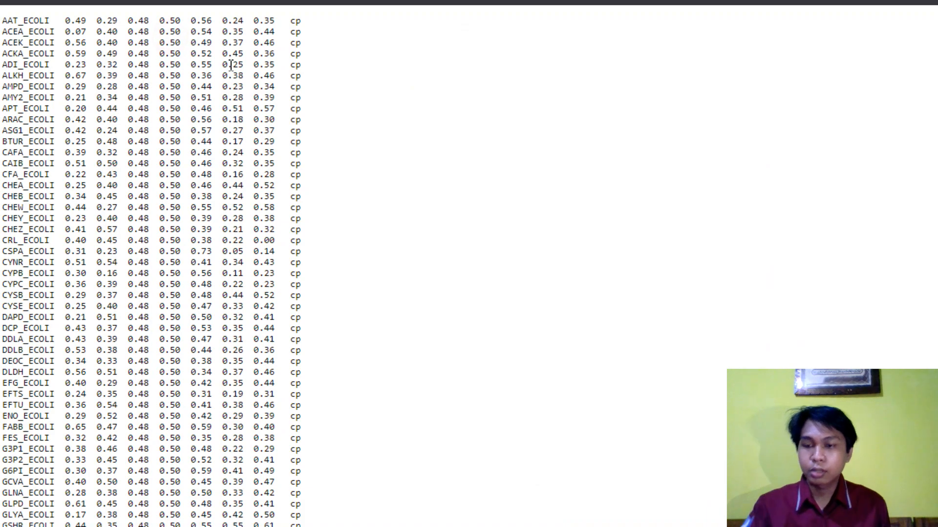
pyautogui.hotkey('ctrl', 'a')
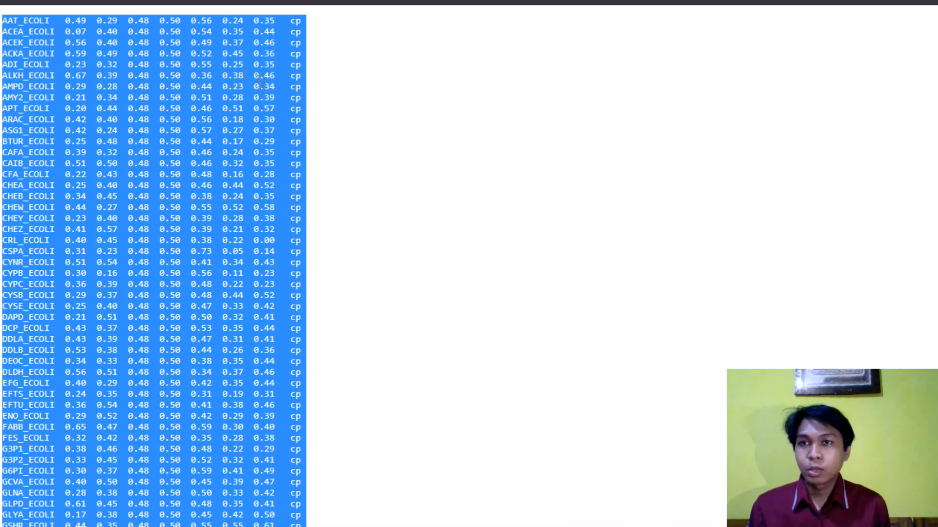
pyautogui.moveTo(232, 11)
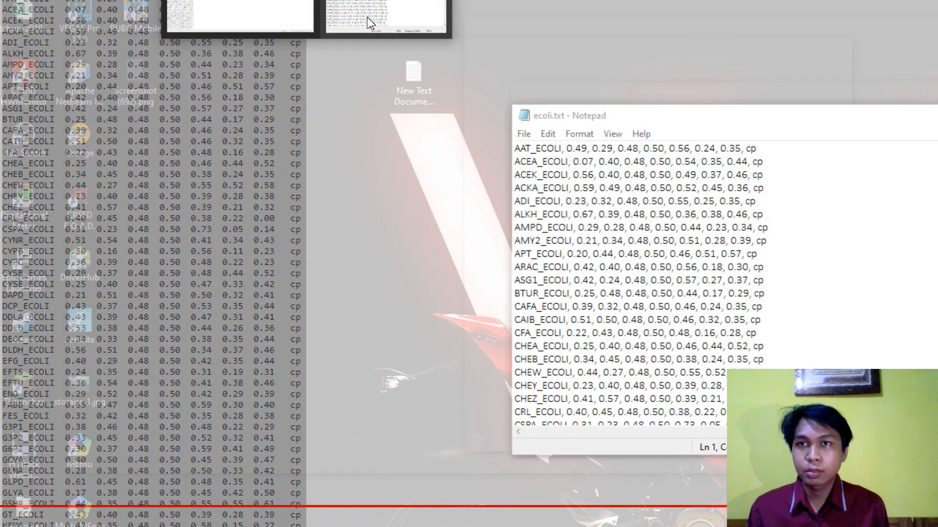
pyautogui.click(366, 21)
pyautogui.moveTo(630, 110); pyautogui.dragTo(581, 76)
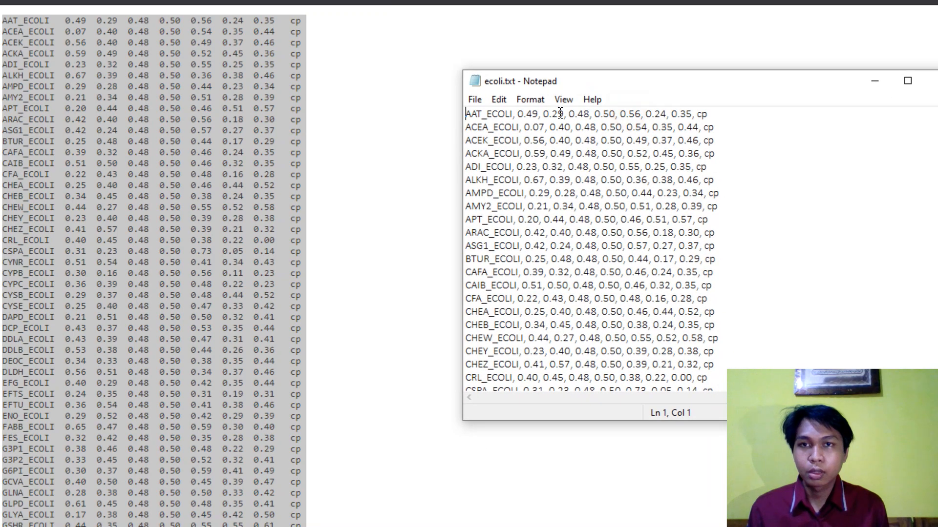
# - Replace all text in ecoli.txt with the complete data listing copied from the browser page
pyautogui.click(558, 114)
pyautogui.hotkey('ctrl', 'a')
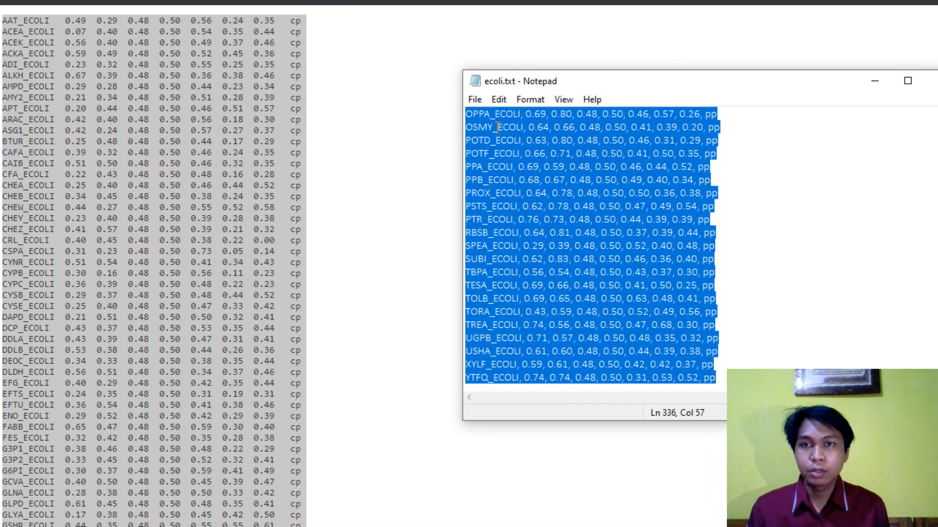
pyautogui.click(526, 142)
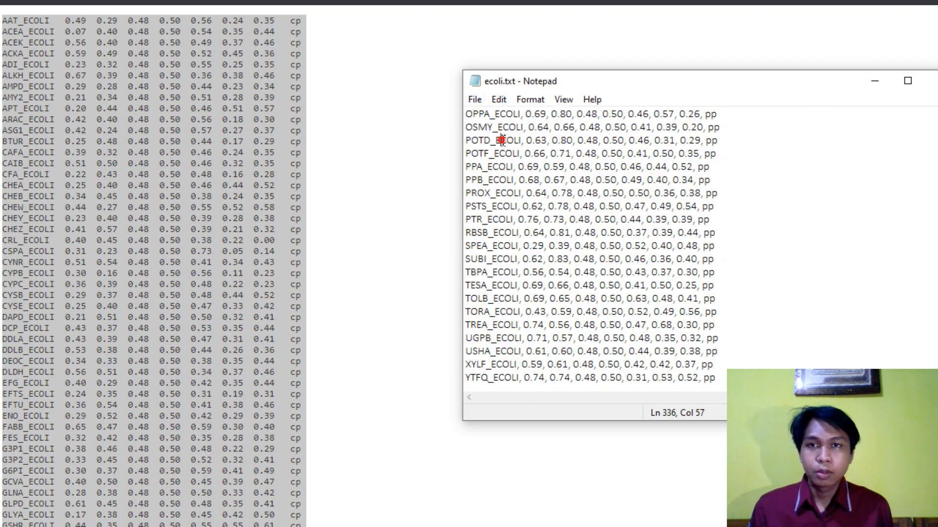
pyautogui.hotkey('ctrl', 'a')
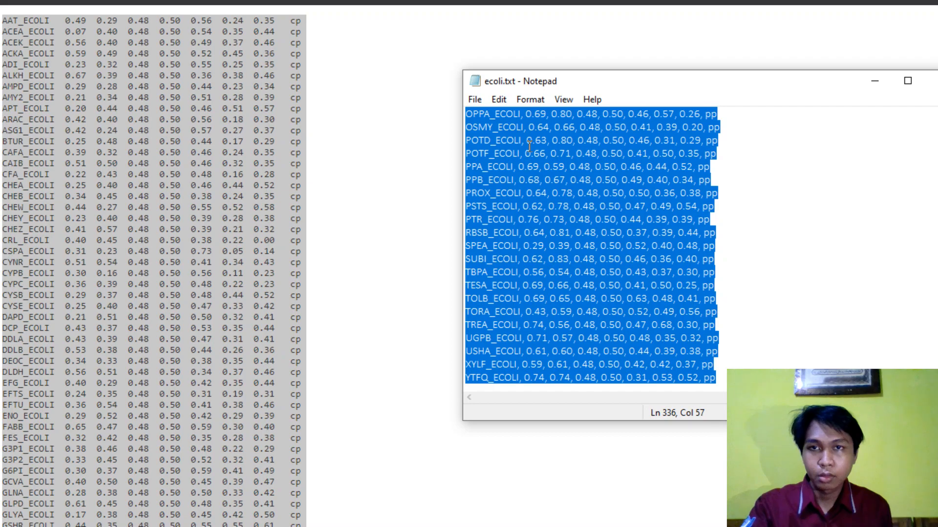
pyautogui.click(298, 141)
pyautogui.hotkey('ctrl', 'a')
pyautogui.hotkey('ctrl', 'c')
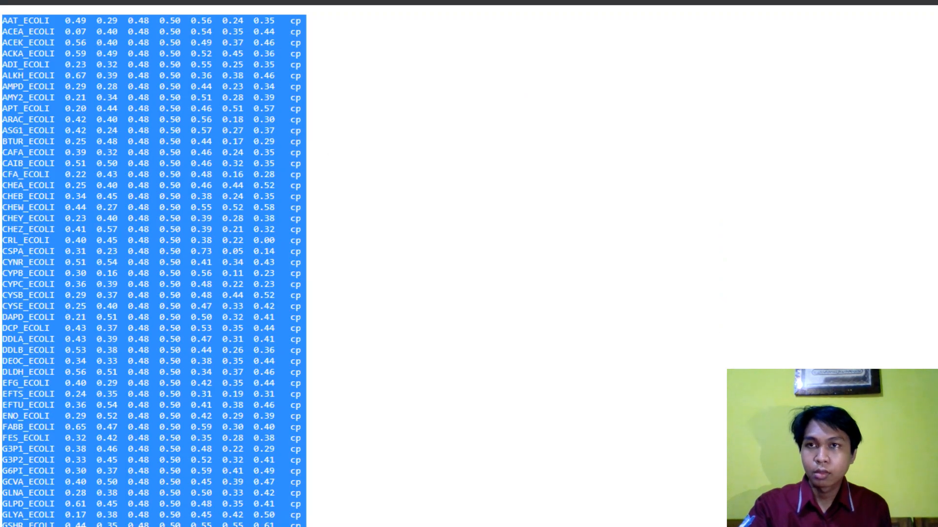
pyautogui.hotkey('alt', 'Tab')
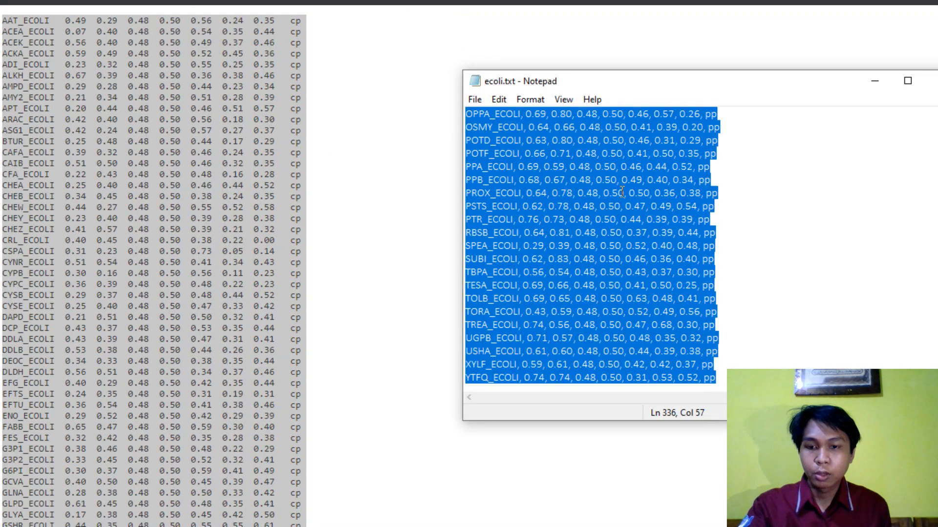
pyautogui.hotkey('ctrl', 'v')
# - Enlarge the ecoli.txt Notepad window to fill the screen
pyautogui.moveTo(610, 70); pyautogui.dragTo(553, 45)
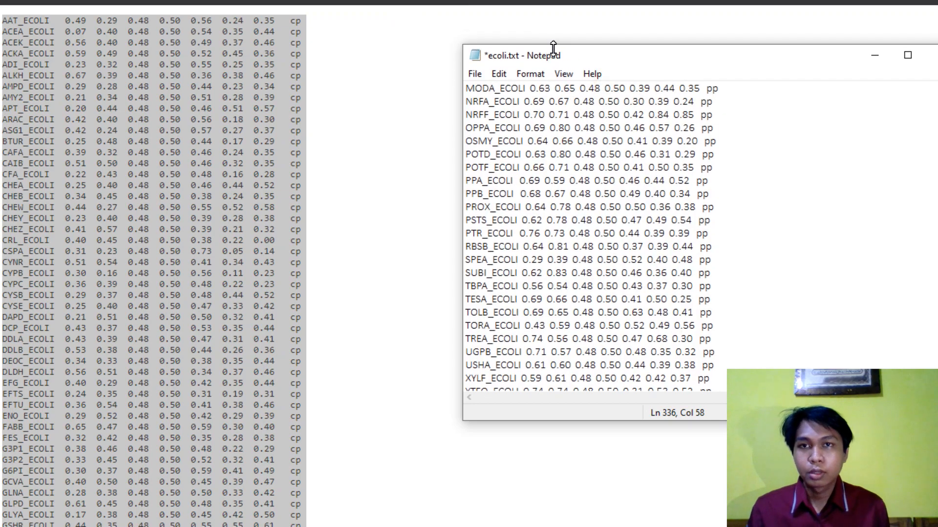
pyautogui.doubleClick(586, 56)
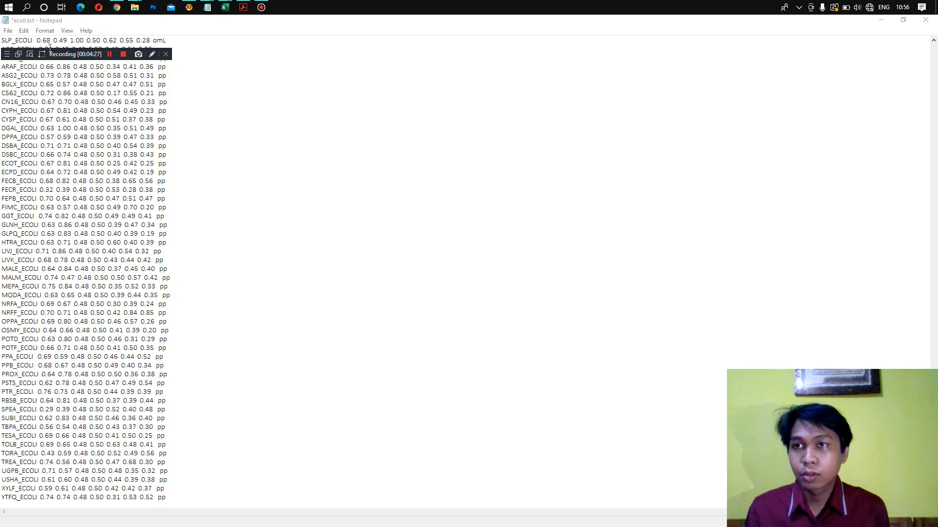
pyautogui.moveTo(78, 56); pyautogui.dragTo(327, 54)
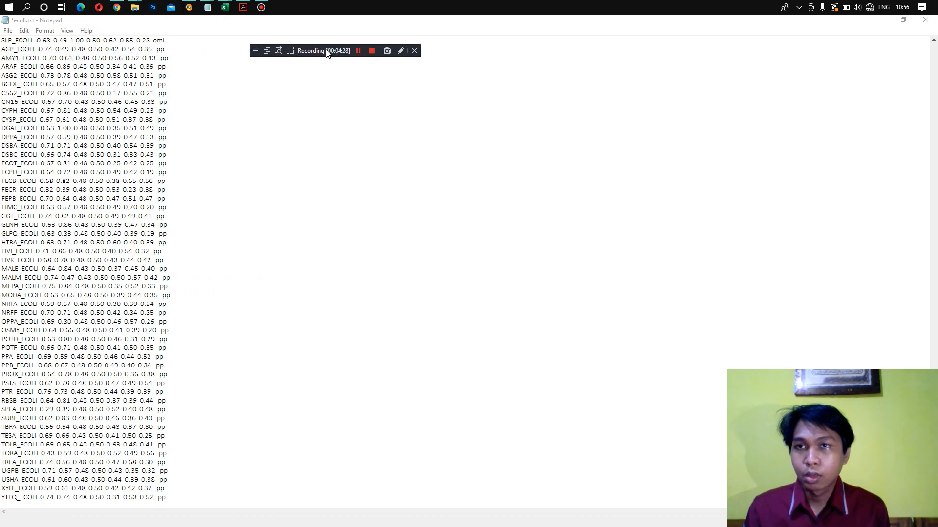
pyautogui.click(118, 20)
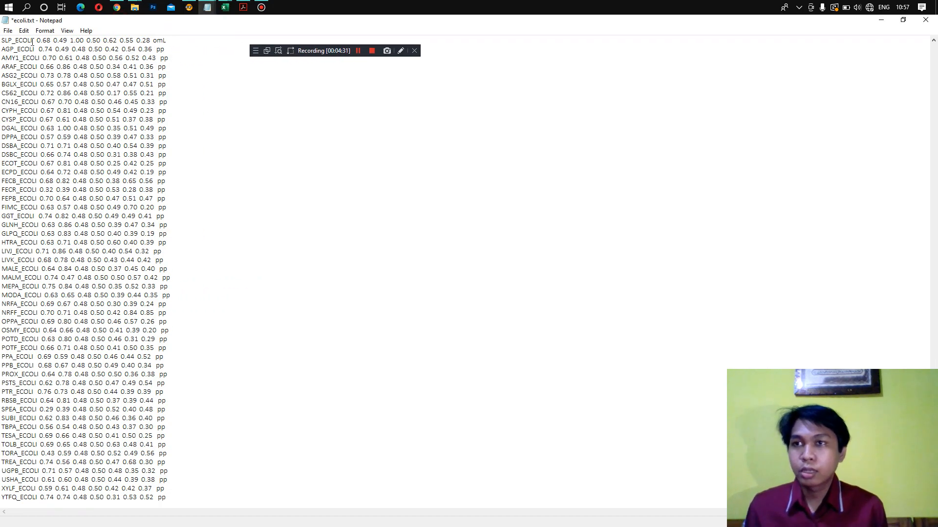
# - Check the spacing after SLP_ECOLI and open the Replace dialog for the ecoli.txt text
pyautogui.moveTo(32, 41); pyautogui.dragTo(37, 40)
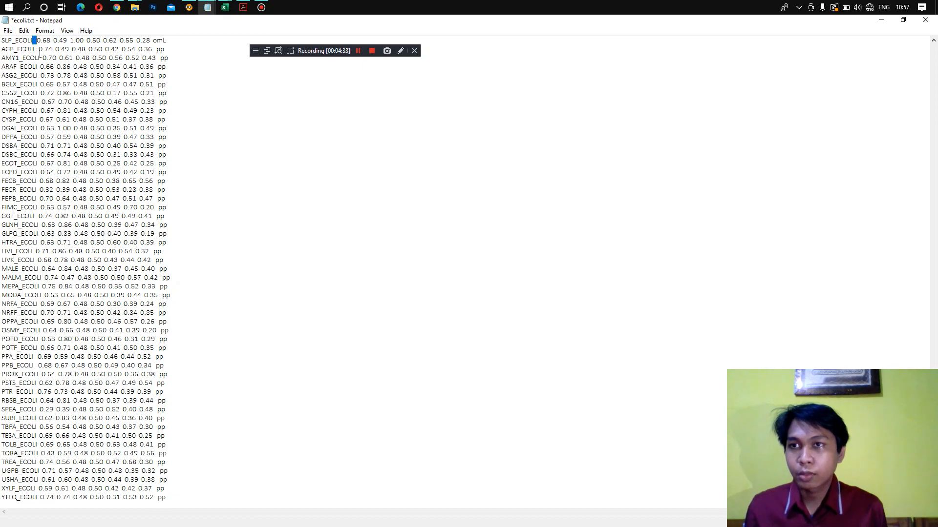
pyautogui.click(37, 41)
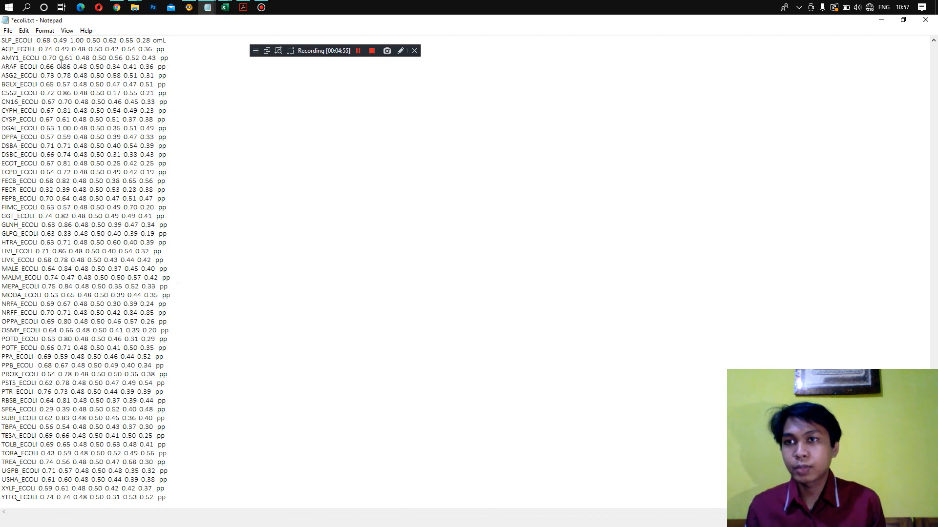
pyautogui.click(23, 31)
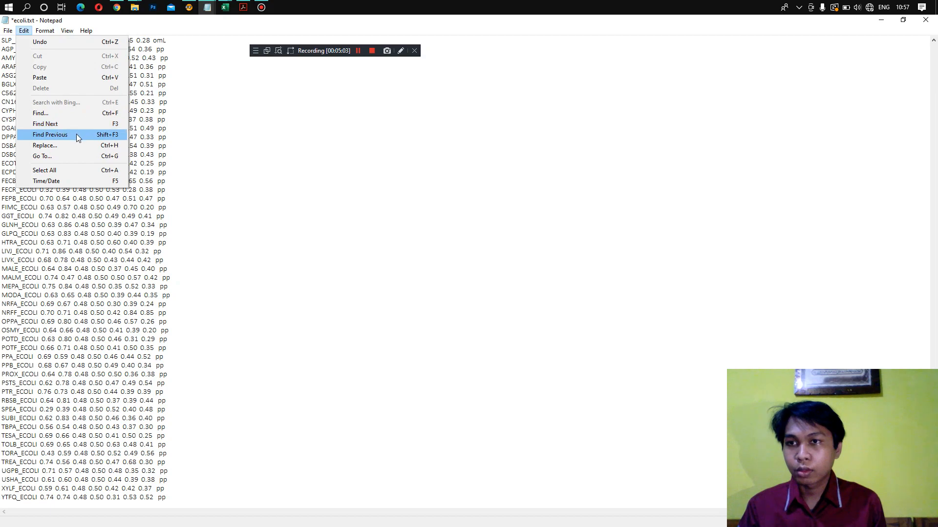
pyautogui.click(69, 145)
pyautogui.moveTo(85, 86); pyautogui.dragTo(227, 93)
pyautogui.click(241, 103)
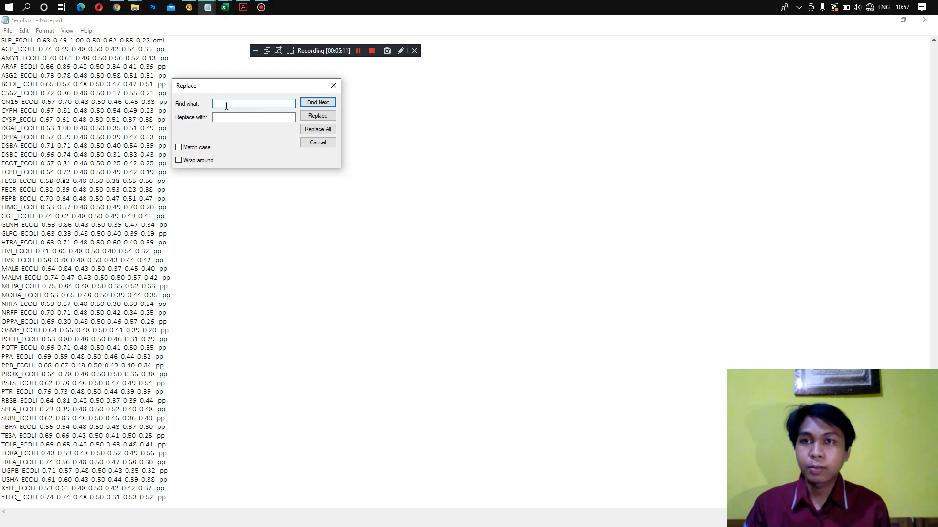
# - Set a single space as the replacement text and try to find a long run of spaces in ecoli.txt
pyautogui.moveTo(241, 105); pyautogui.dragTo(217, 102)
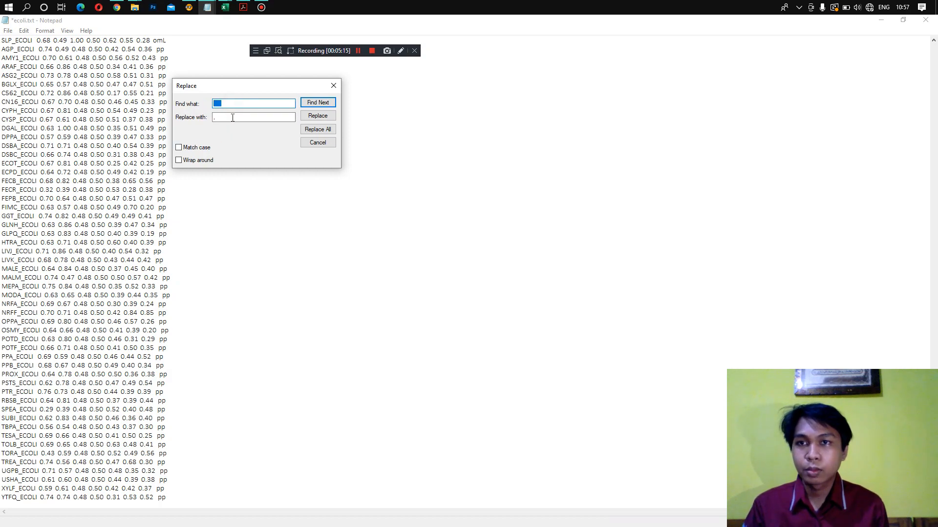
pyautogui.press('Tab')
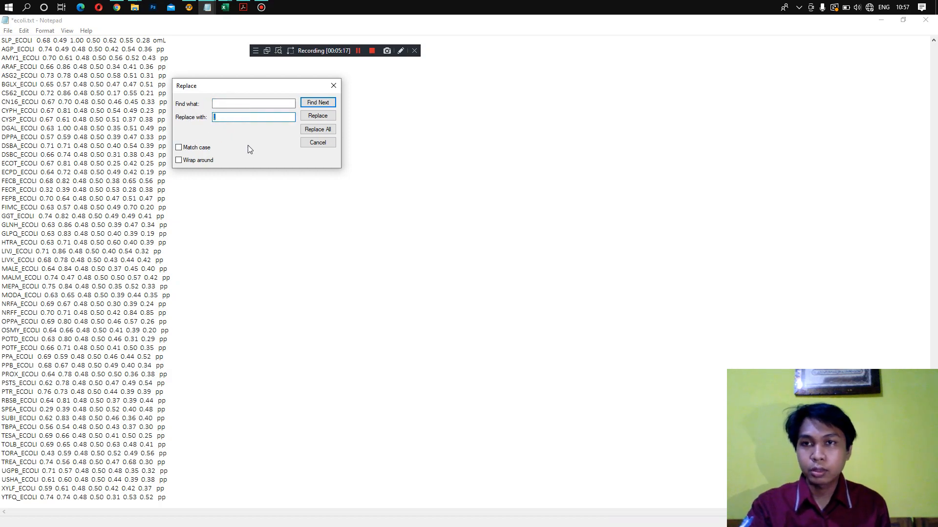
pyautogui.click(310, 103)
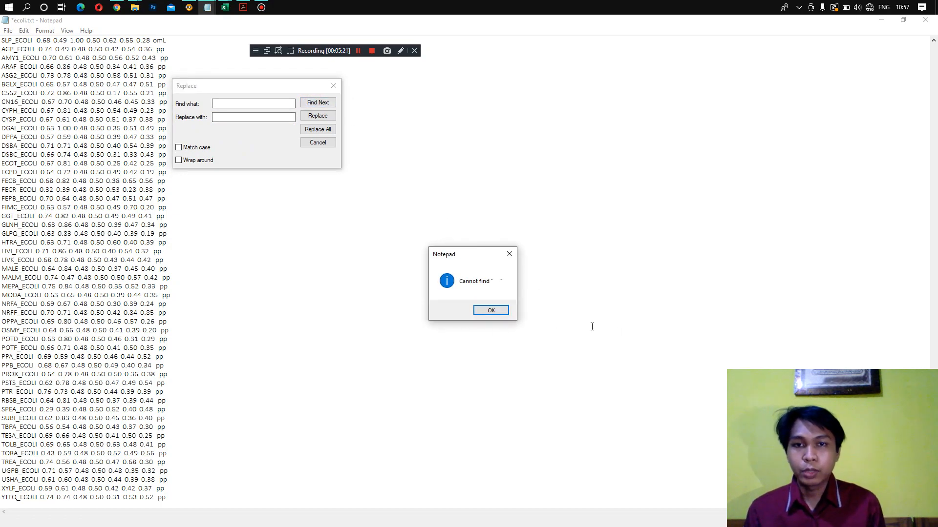
pyautogui.click(488, 309)
# - Try searching ecoli.txt for a shorter run of spaces
pyautogui.click(245, 103)
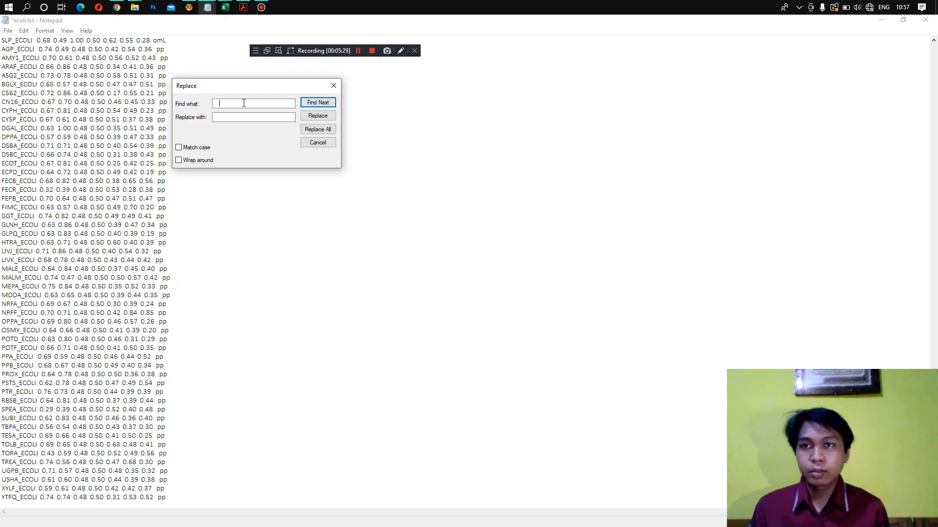
pyautogui.doubleClick(240, 101)
pyautogui.click(222, 101)
pyautogui.doubleClick(233, 101)
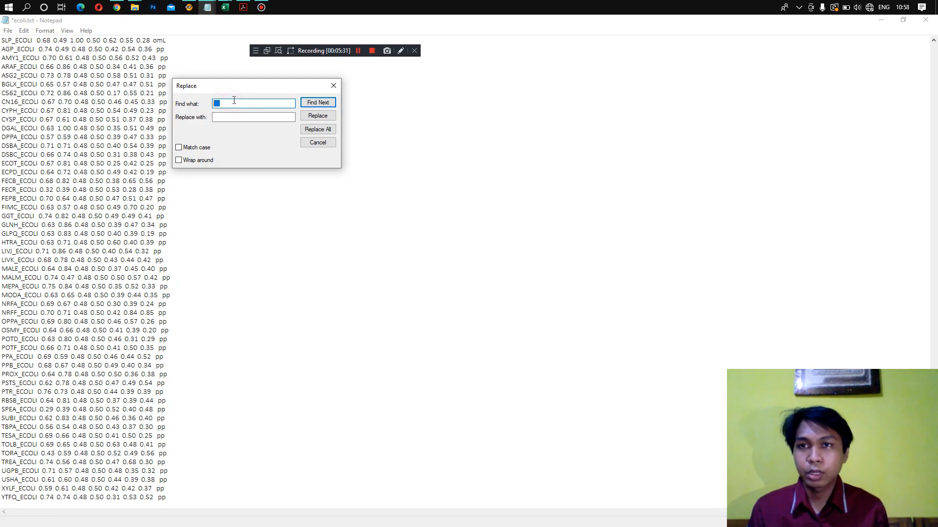
pyautogui.click(334, 103)
pyautogui.click(488, 309)
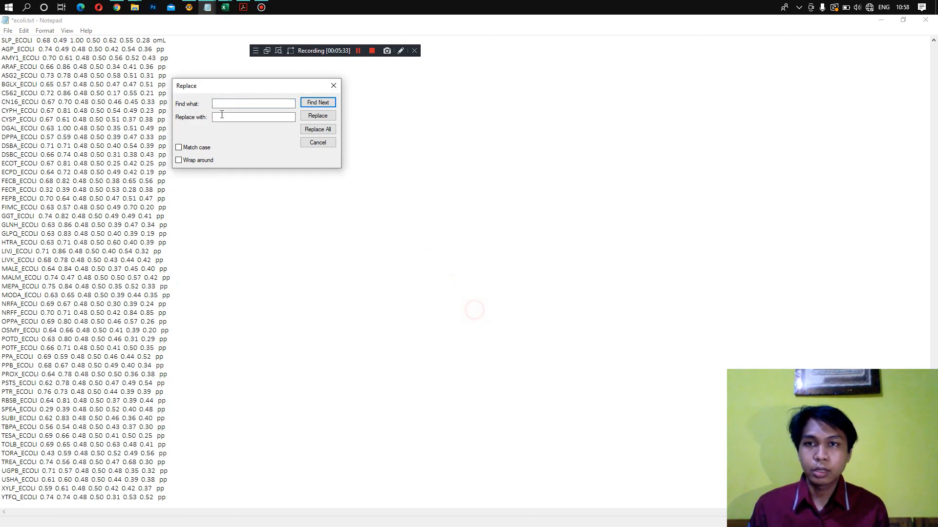
# - Find runs of three consecutive spaces in ecoli.txt and replace them all with a single space
pyautogui.click(259, 104)
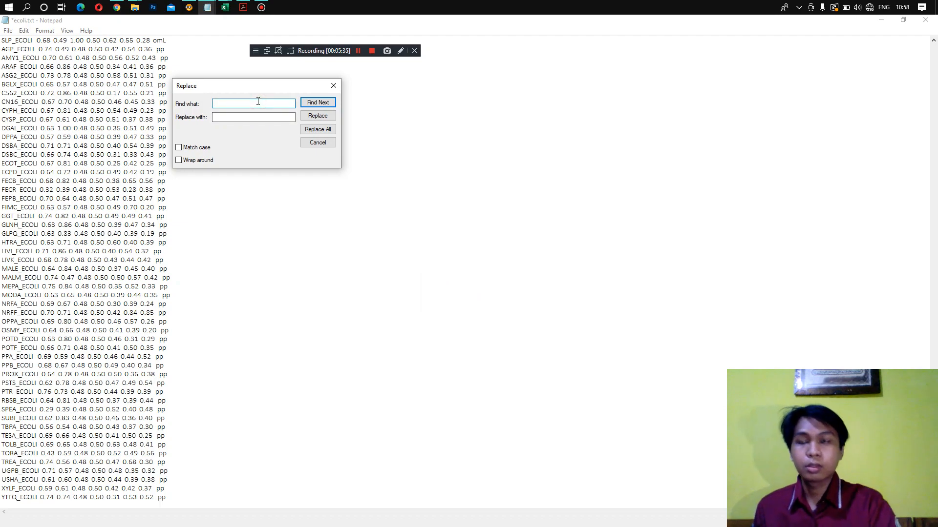
pyautogui.click(308, 103)
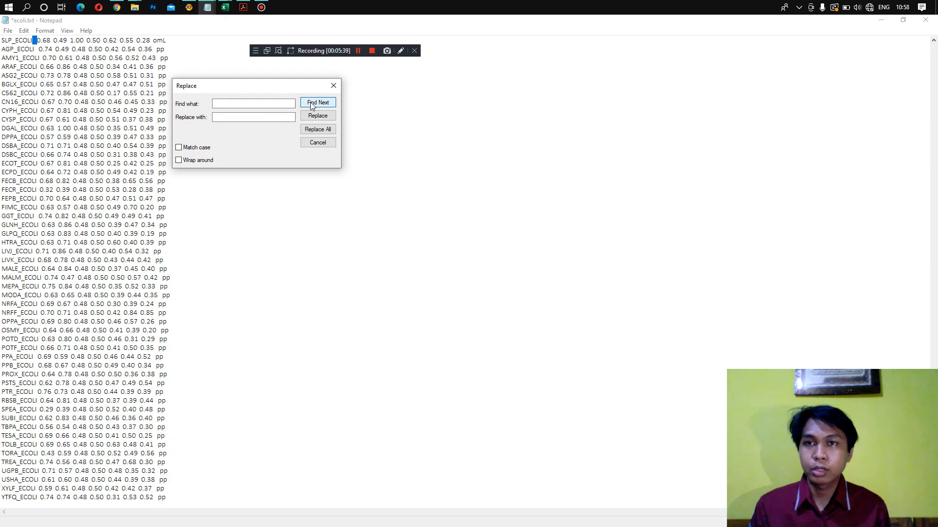
pyautogui.doubleClick(232, 103)
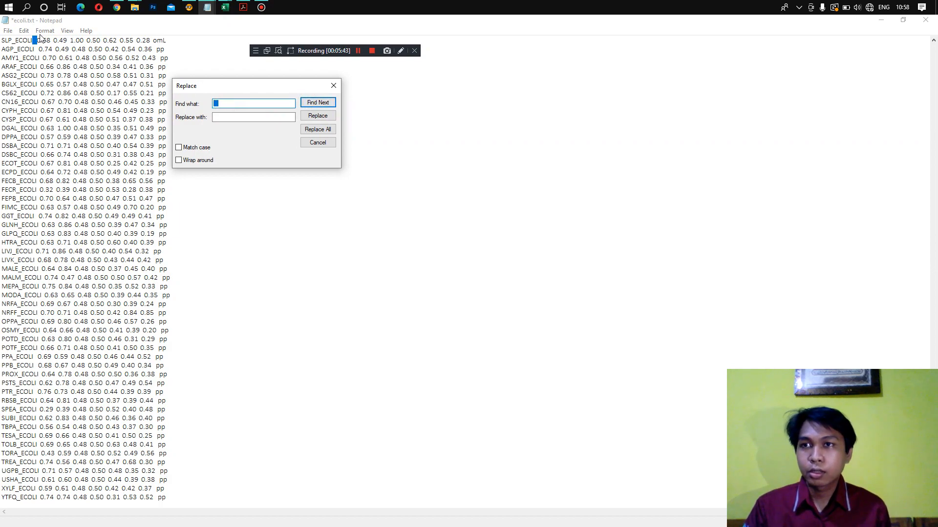
pyautogui.click(318, 103)
pyautogui.click(222, 100)
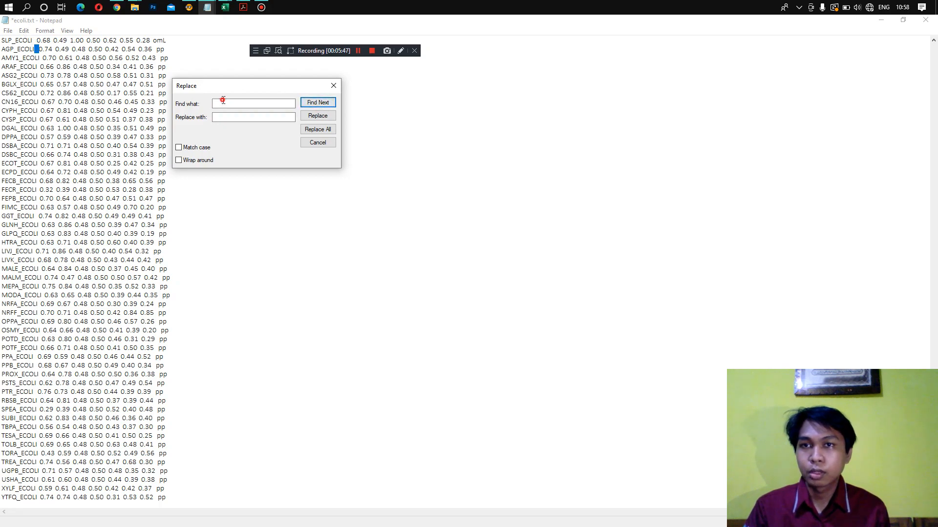
pyautogui.moveTo(246, 101); pyautogui.dragTo(199, 100)
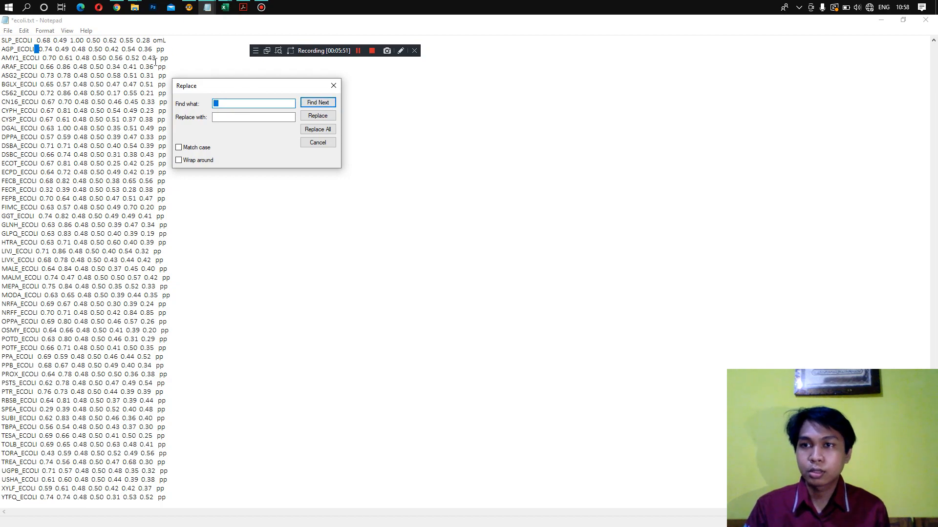
pyautogui.click(329, 130)
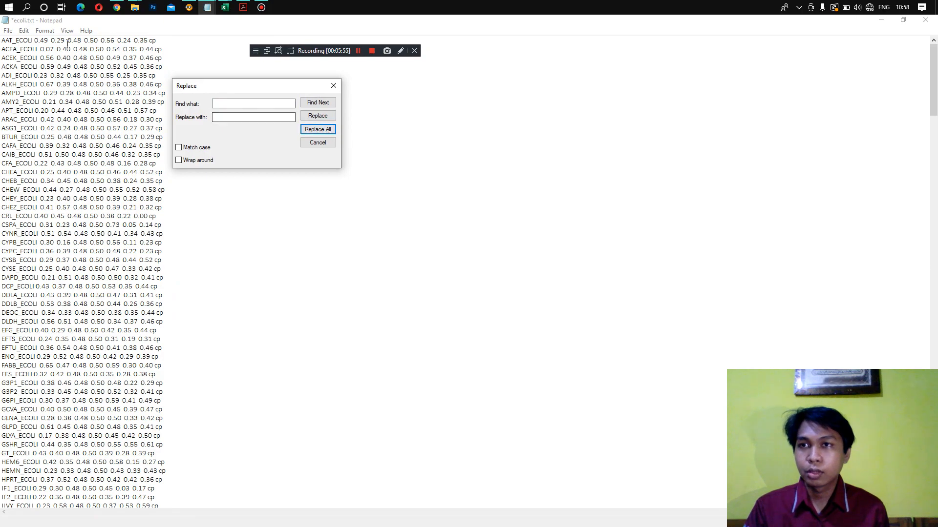
# - Replace all remaining double spaces in ecoli.txt with a single space
pyautogui.click(235, 103)
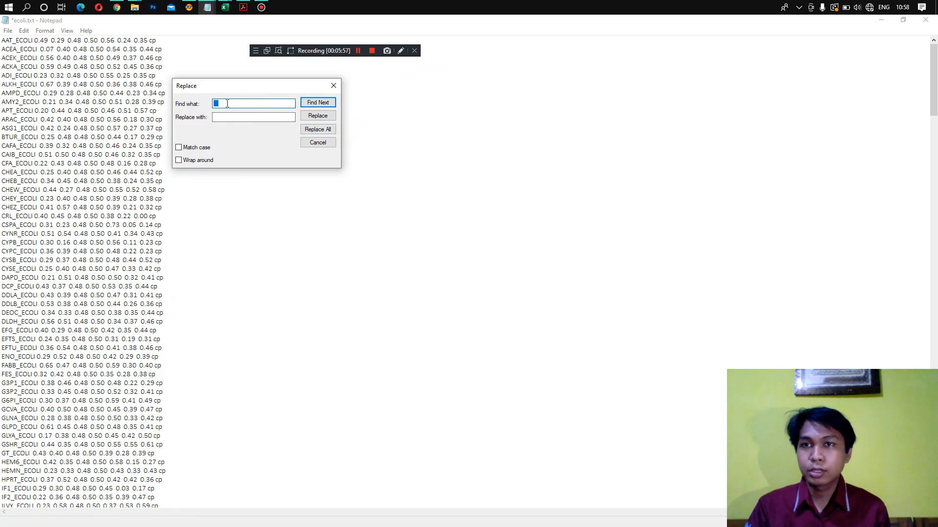
pyautogui.click(224, 117)
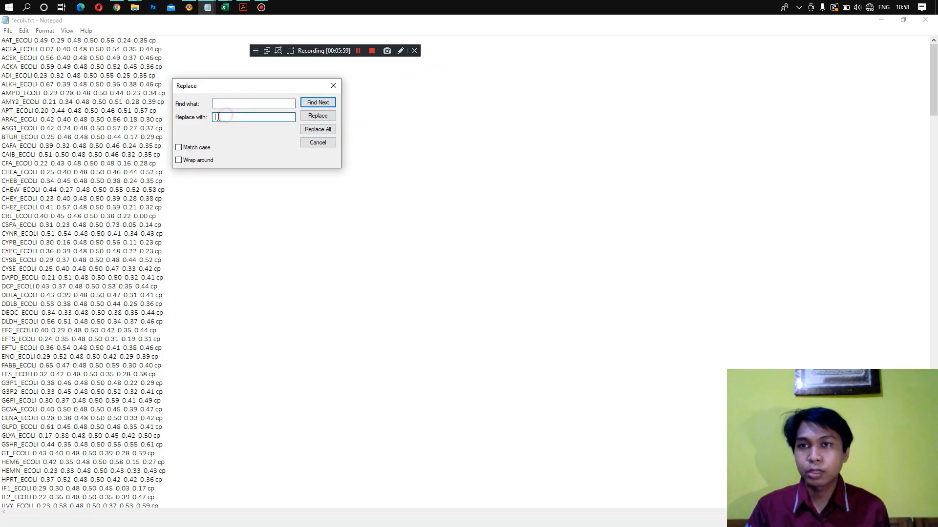
pyautogui.click(230, 103)
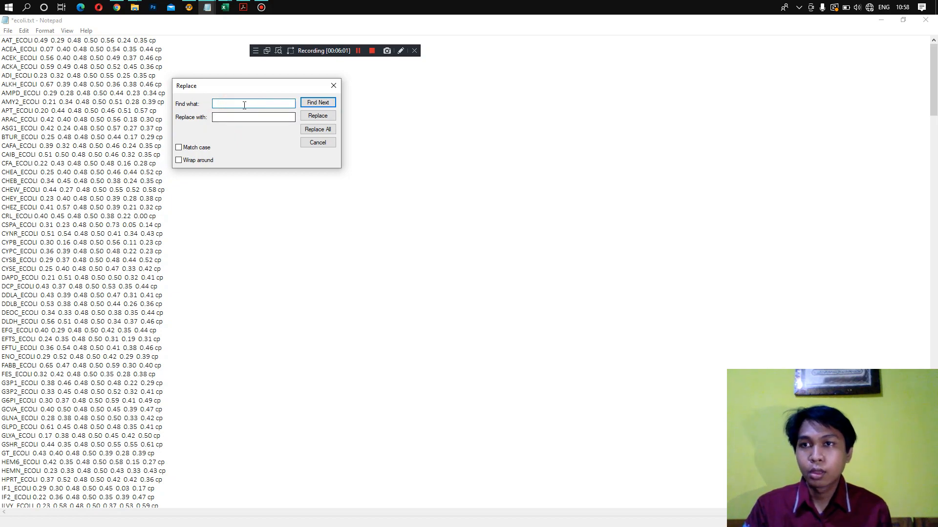
pyautogui.moveTo(235, 104); pyautogui.dragTo(199, 101)
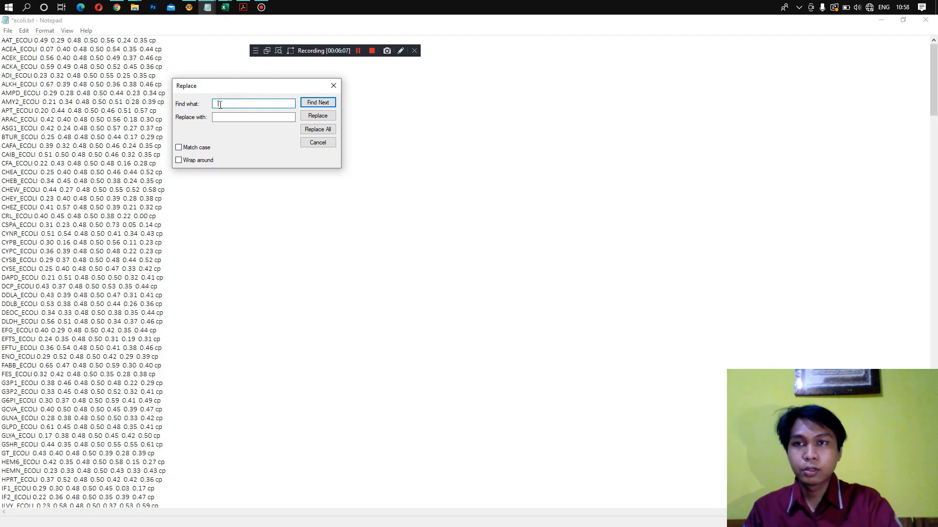
pyautogui.moveTo(218, 103); pyautogui.dragTo(214, 100)
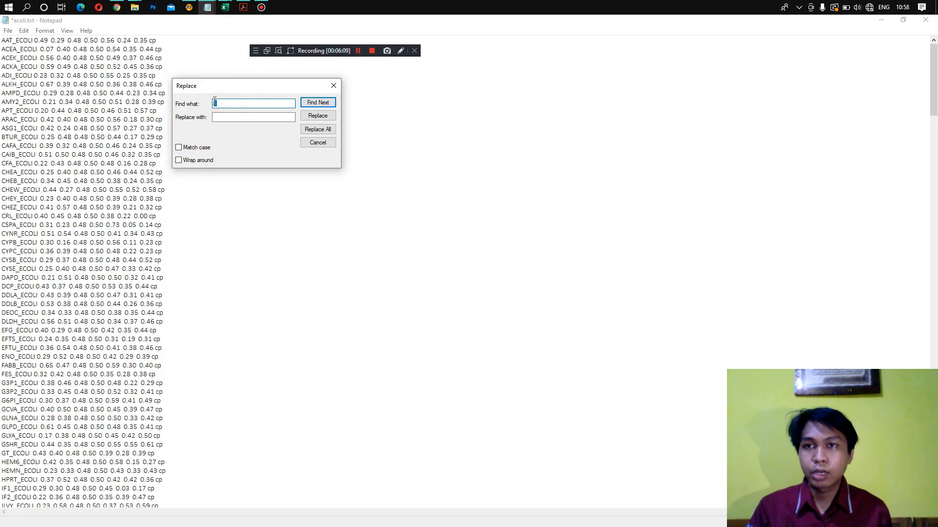
pyautogui.click(312, 103)
pyautogui.click(323, 130)
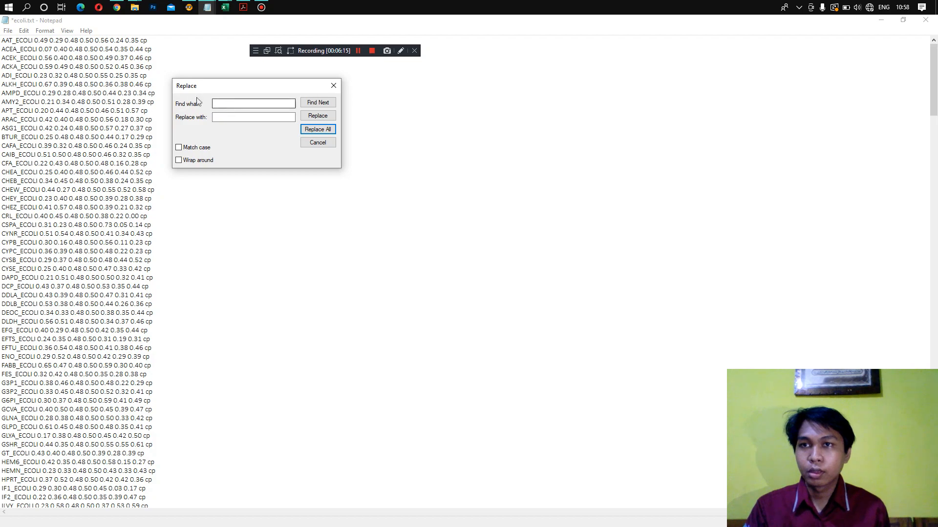
# - Replace every single space in ecoli.txt with a comma followed by a space
pyautogui.click(226, 102)
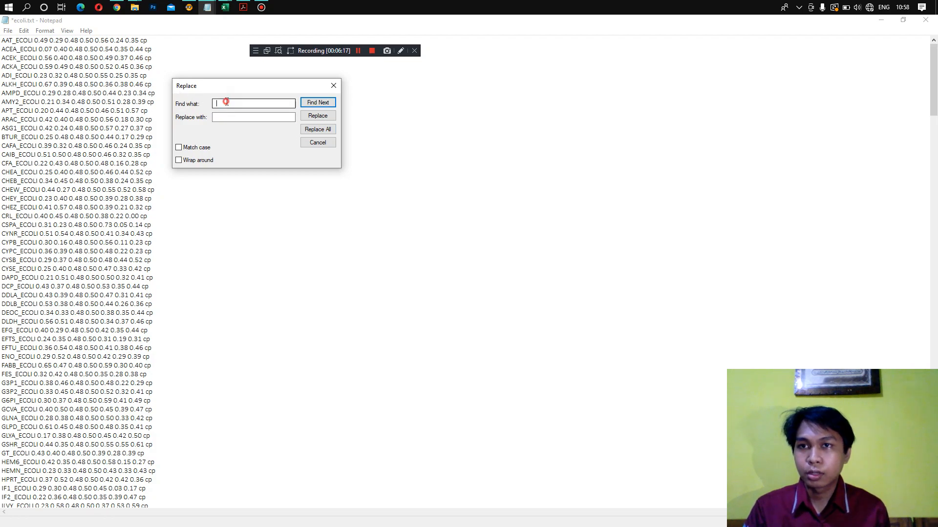
pyautogui.doubleClick(229, 102)
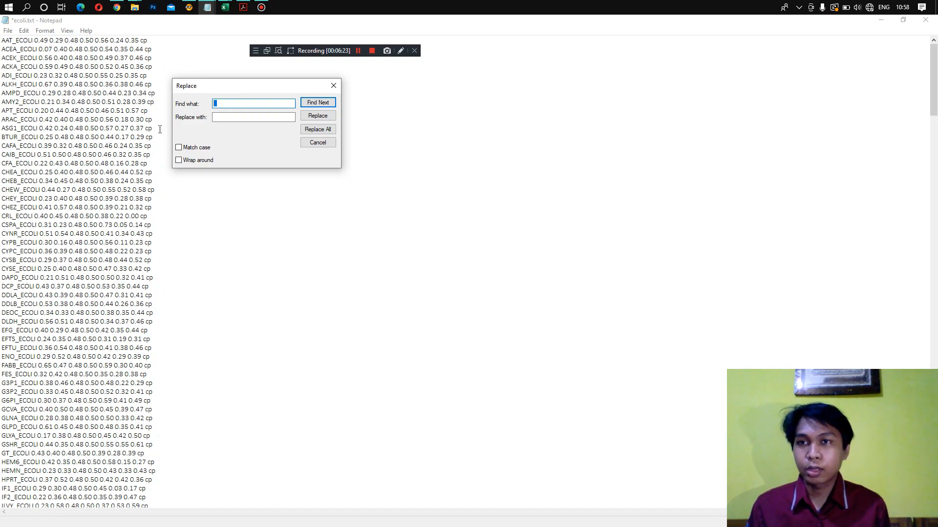
pyautogui.click(220, 104)
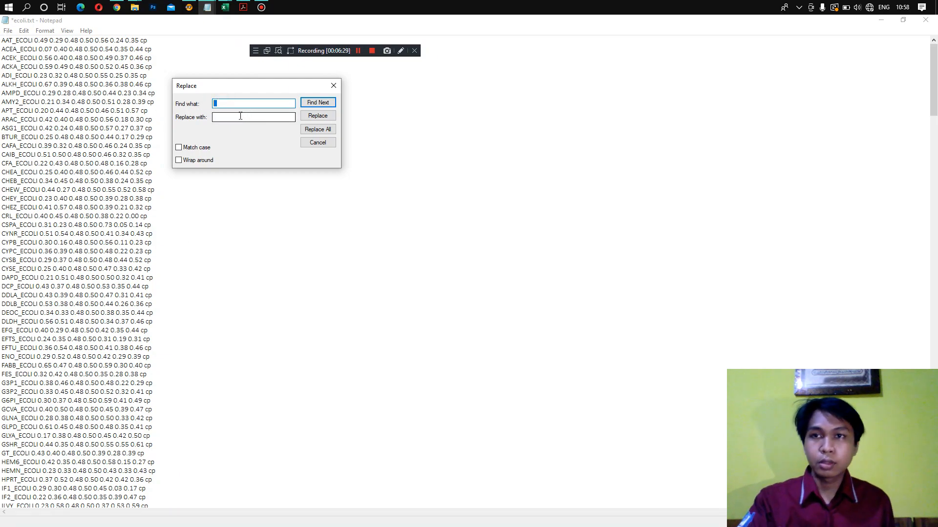
pyautogui.moveTo(221, 103); pyautogui.dragTo(204, 103)
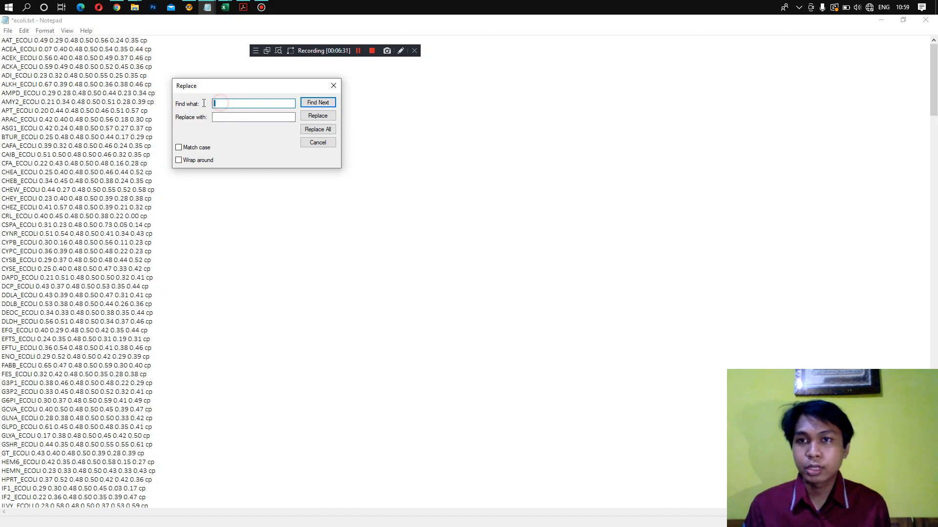
pyautogui.click(228, 118)
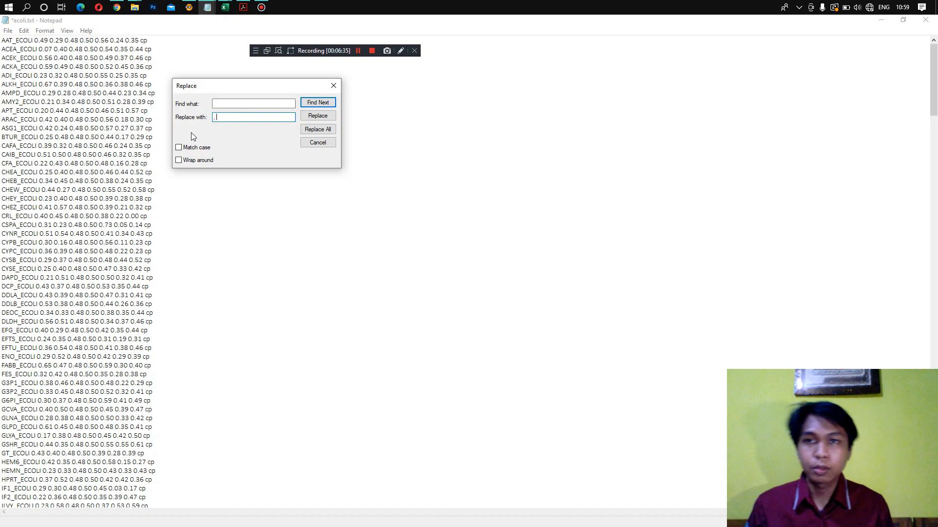
pyautogui.click(329, 129)
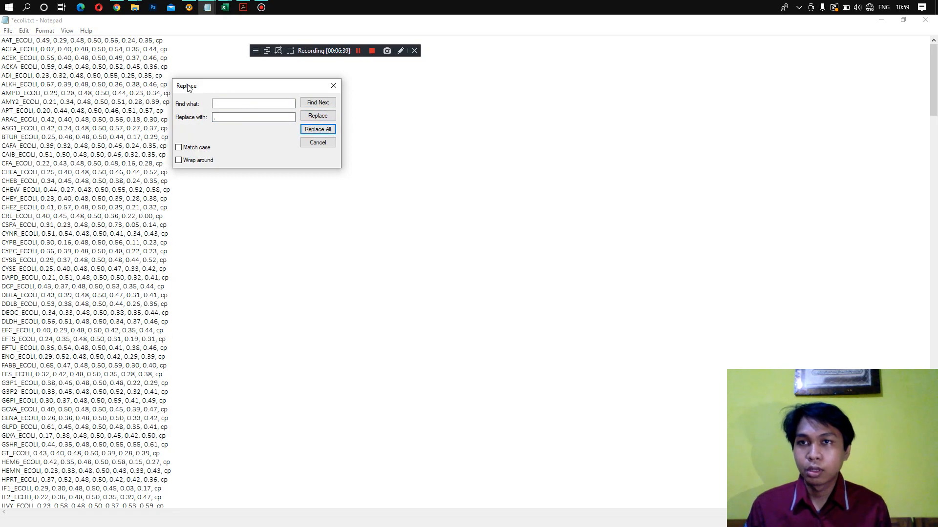
# - Check the comma separators in the first rows of ecoli.txt and close the Replace dialog
pyautogui.click(271, 50)
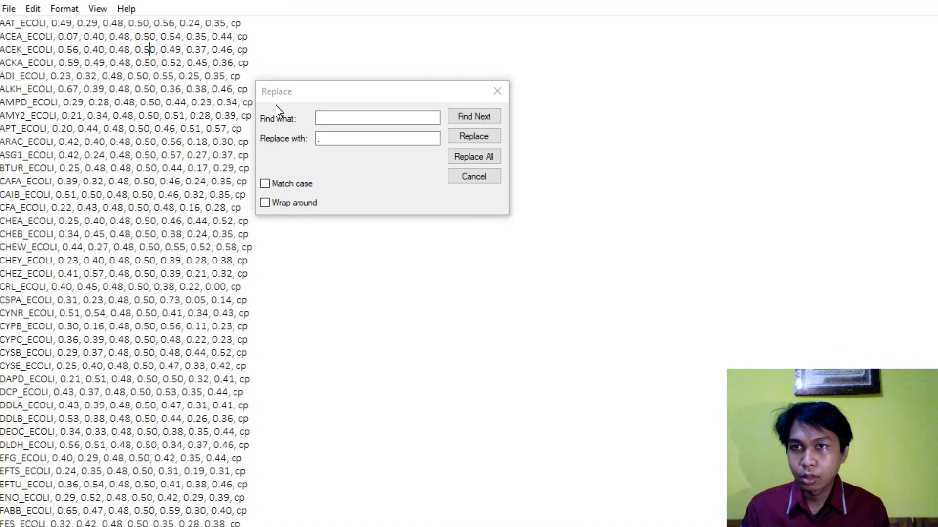
pyautogui.click(314, 98)
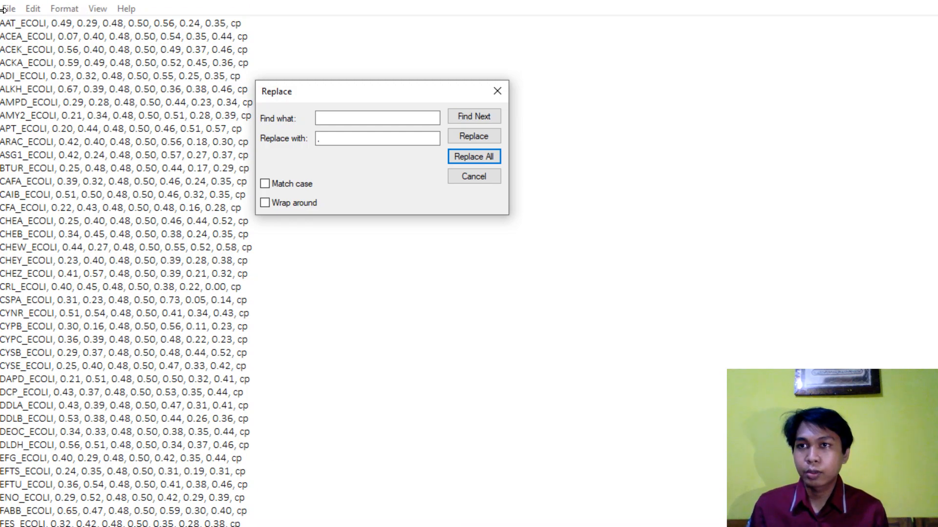
pyautogui.moveTo(46, 23); pyautogui.dragTo(52, 23)
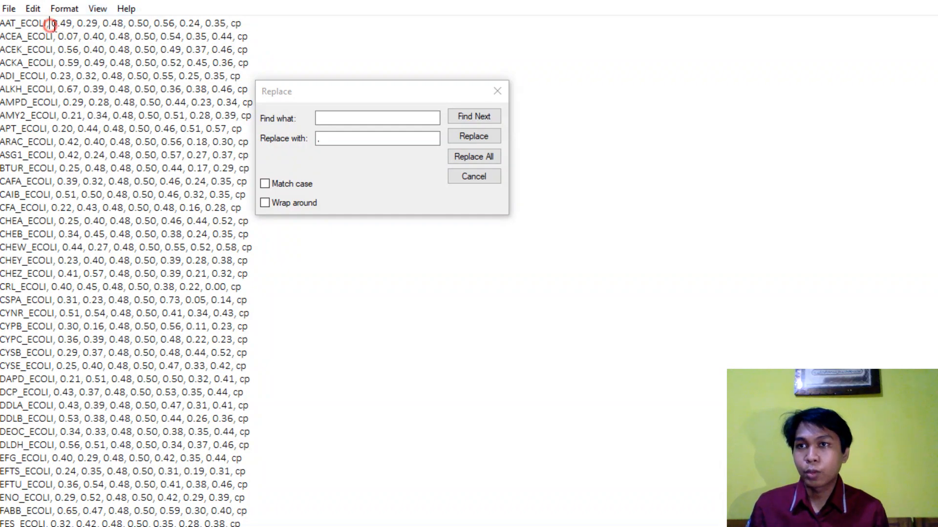
pyautogui.click(52, 23)
pyautogui.click(95, 24)
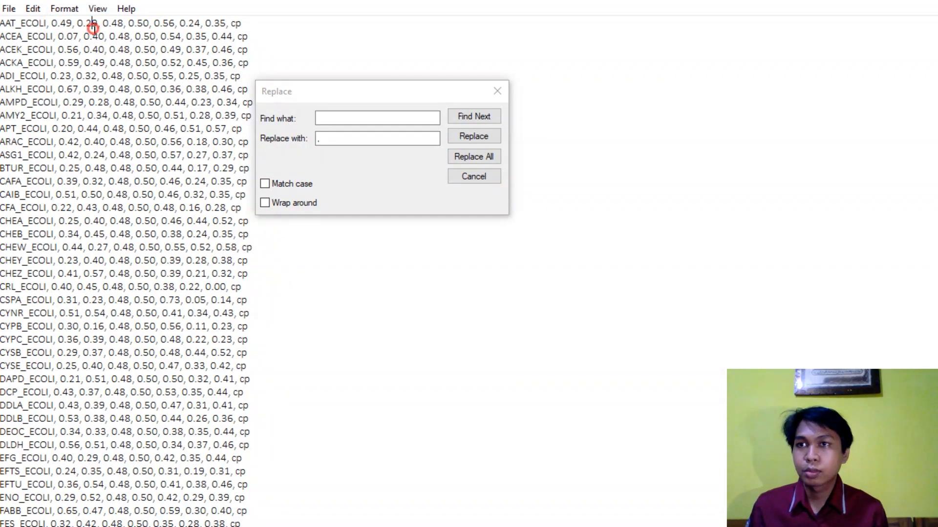
pyautogui.click(497, 91)
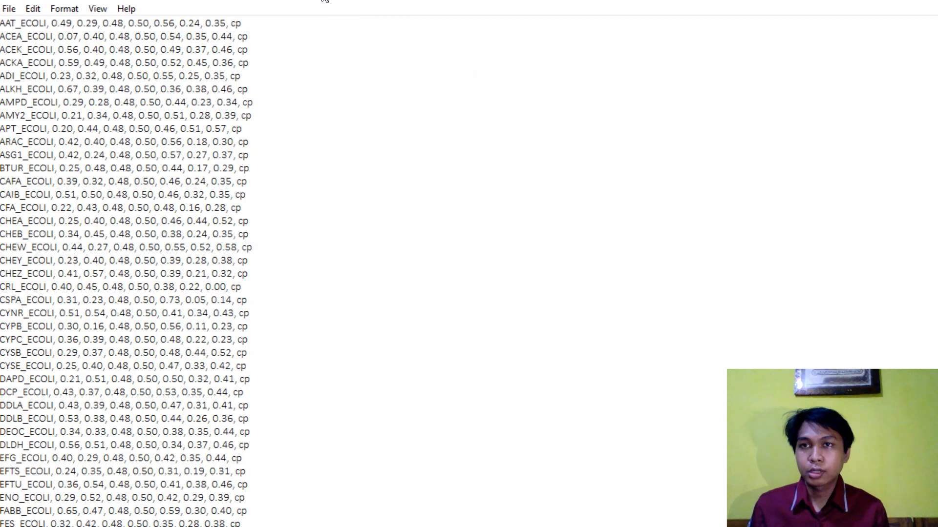
pyautogui.moveTo(28, 36); pyautogui.dragTo(195, 181)
pyautogui.click(222, 181)
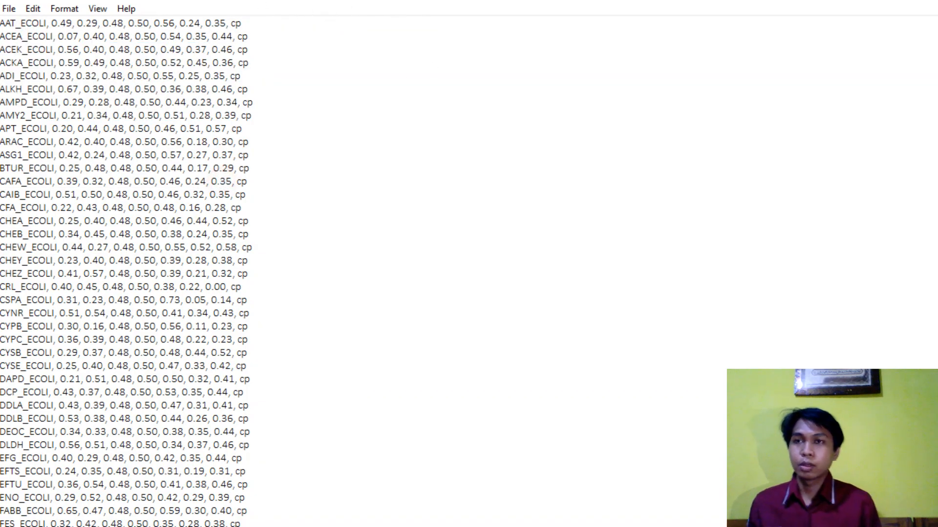
# - Switch to the empty New Microsoft Excel Worksheet.xlsx workbook in Excel and select cell A2
pyautogui.moveTo(172, 0)
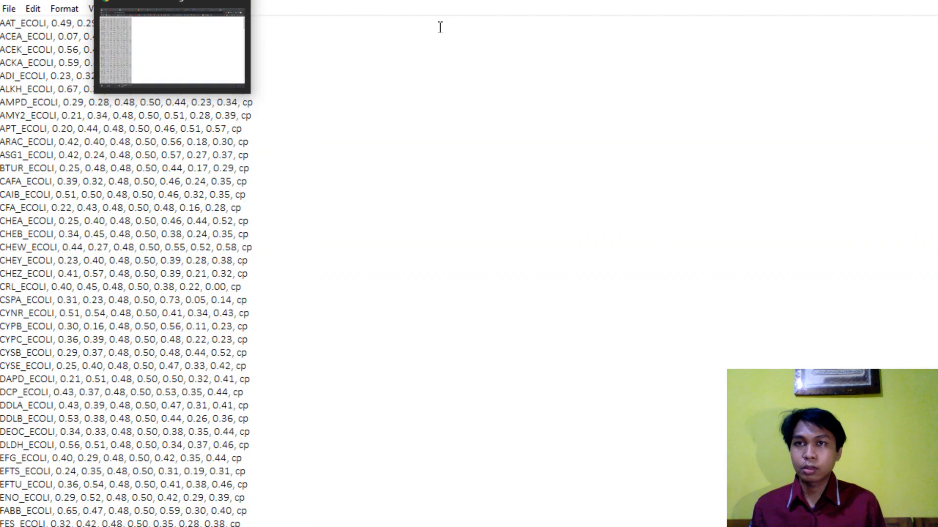
pyautogui.moveTo(335, 0)
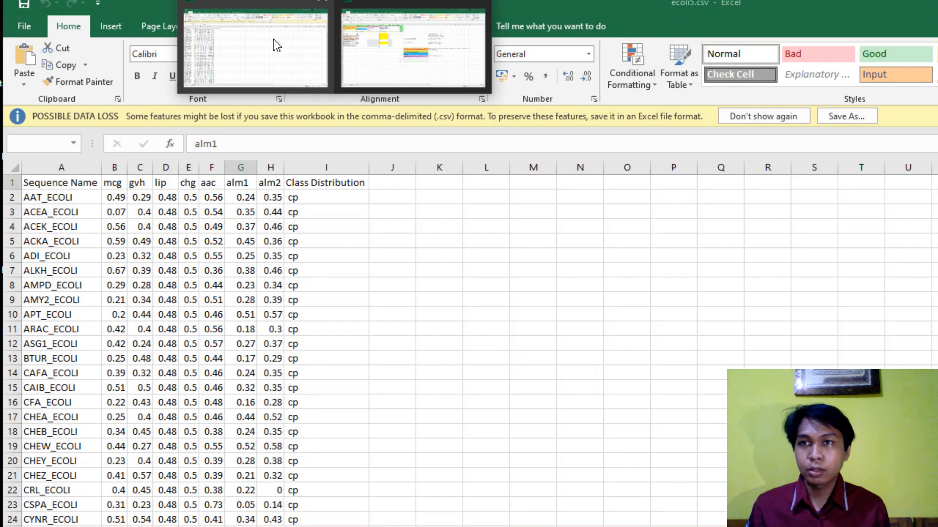
pyautogui.click(272, 42)
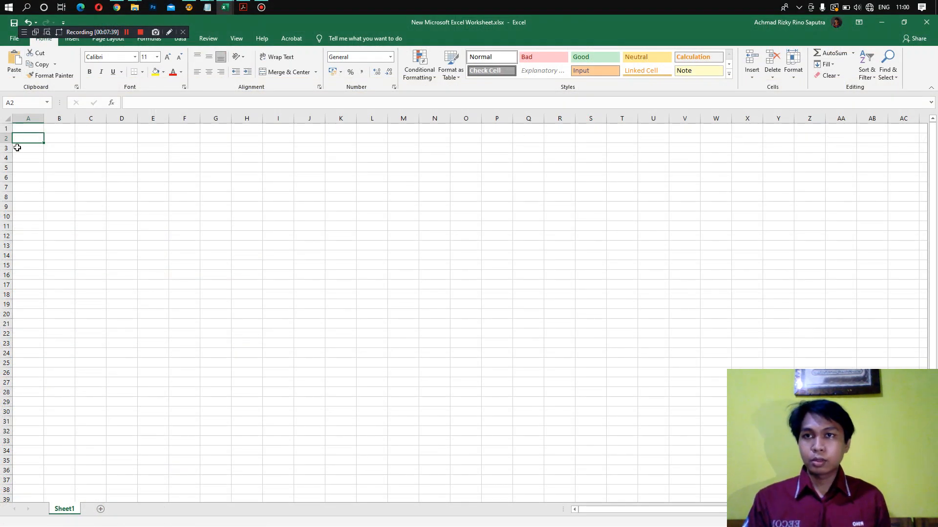
pyautogui.click(51, 141)
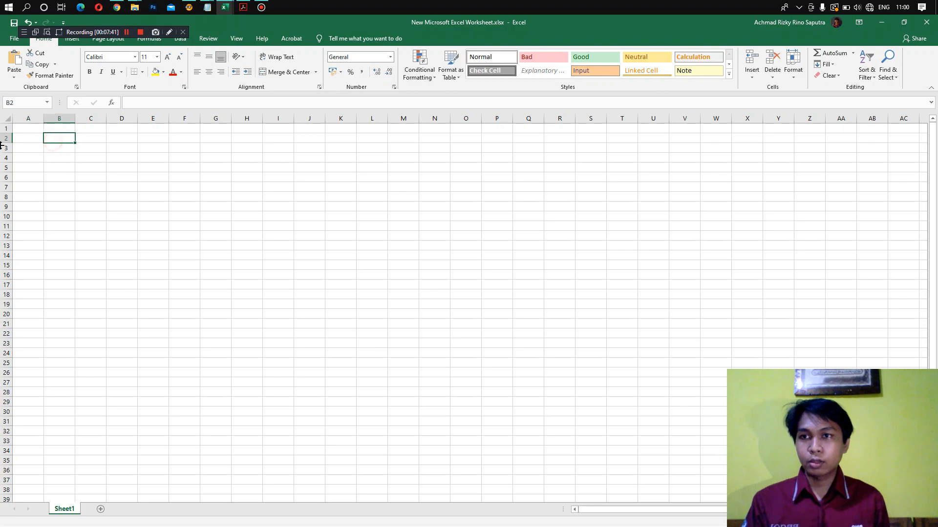
pyautogui.click(33, 140)
# - Return to ecoli.txt in Notepad and copy all of its comma-separated text
pyautogui.moveTo(207, 7)
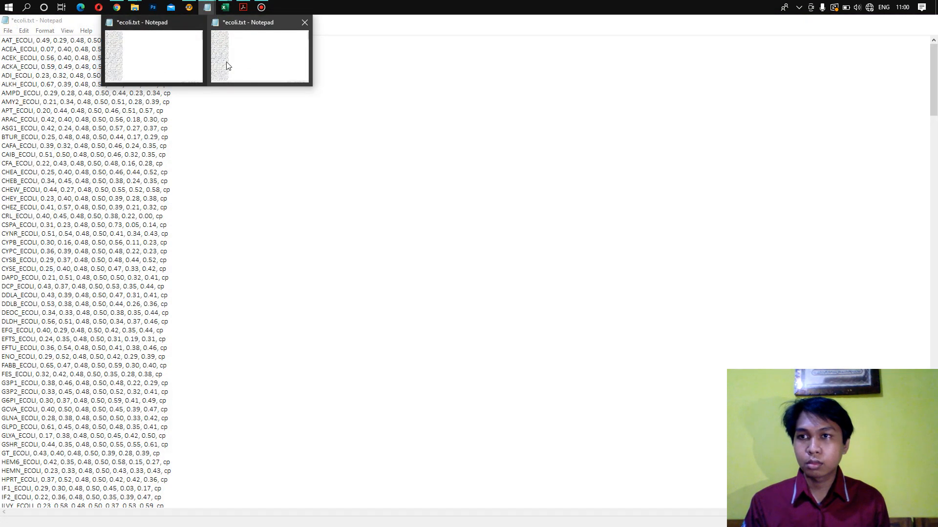
pyautogui.click(227, 62)
pyautogui.moveTo(86, 34); pyautogui.dragTo(390, 61)
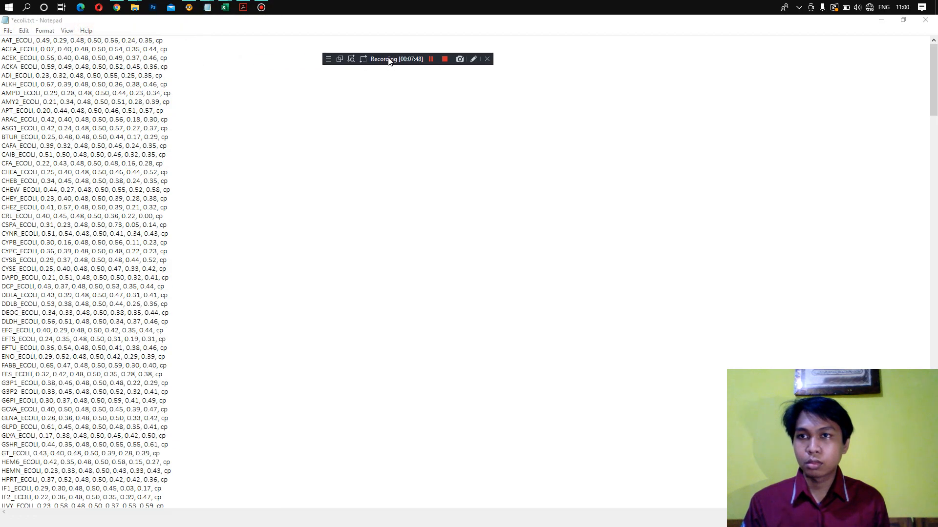
pyautogui.click(87, 40)
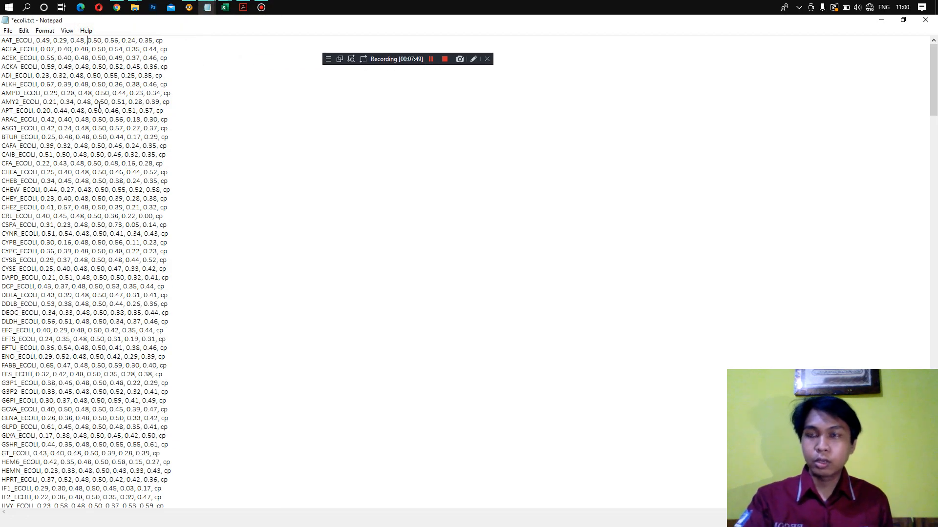
pyautogui.hotkey('ctrl', 'a')
pyautogui.hotkey('ctrl', 'c')
# - Switch to New Microsoft Excel Worksheet.xlsx in Excel and paste the copied rows starting at cell A2, leaving row 1 empty
pyautogui.moveTo(224, 7)
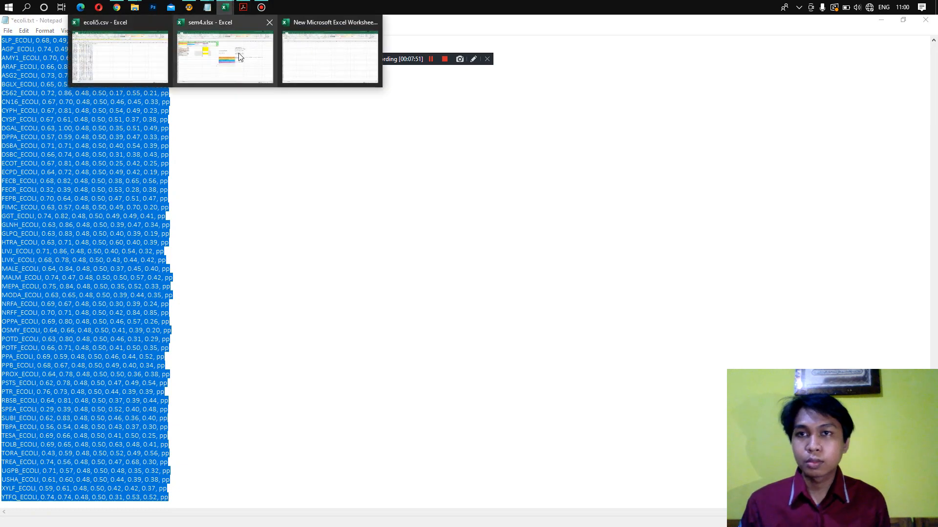
pyautogui.click(330, 54)
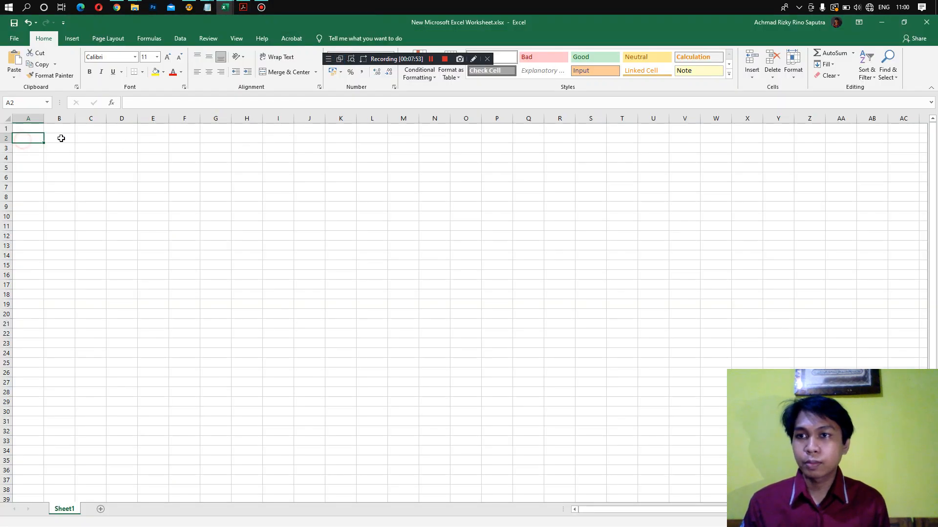
pyautogui.click(49, 128)
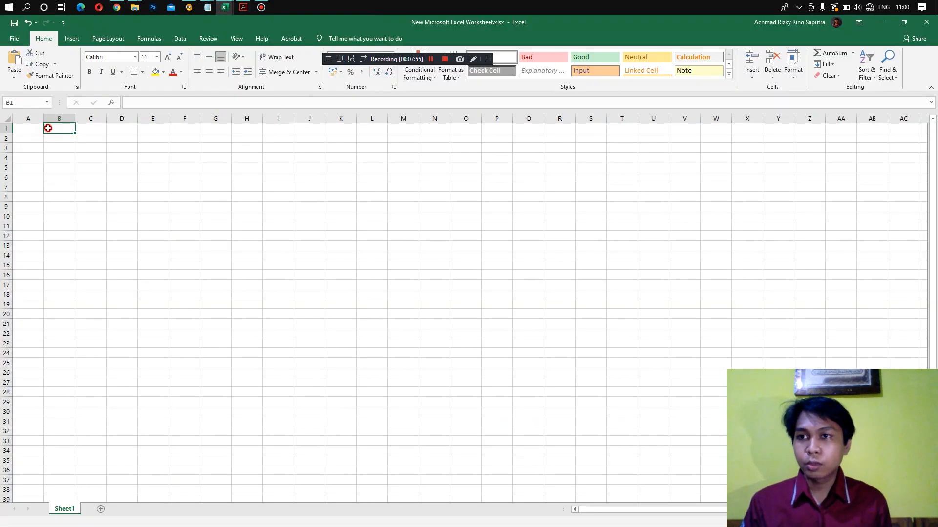
pyautogui.click(16, 129)
pyautogui.click(25, 139)
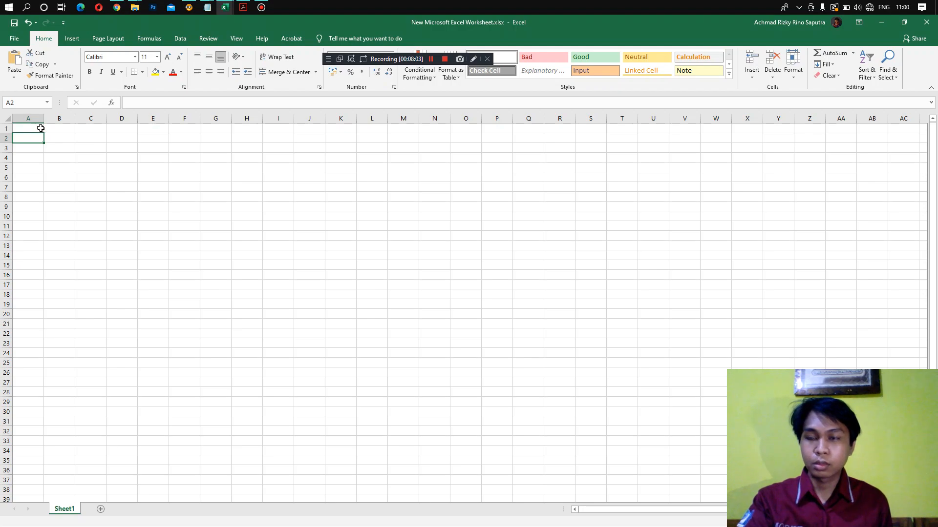
pyautogui.hotkey('ctrl', 'v')
pyautogui.click(43, 139)
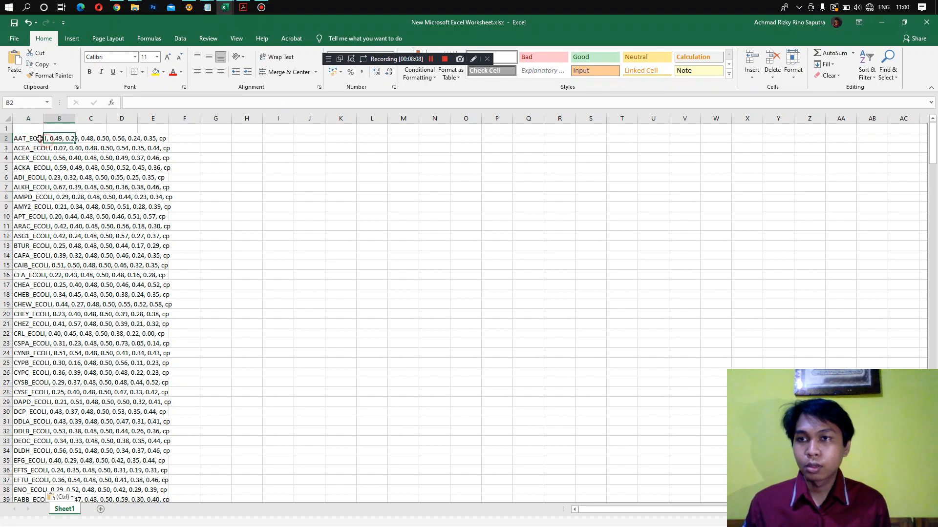
# - Autofit the width of column A to the pasted text
pyautogui.click(22, 129)
pyautogui.click(25, 139)
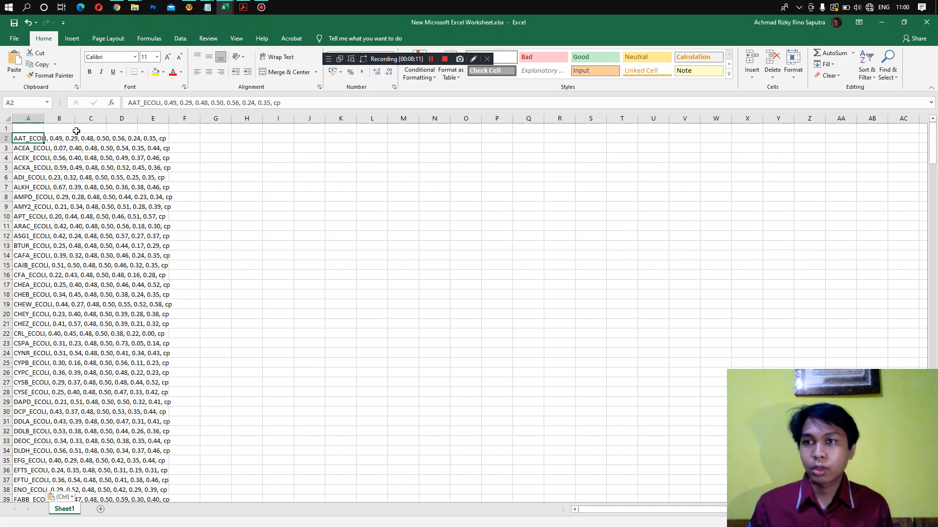
pyautogui.doubleClick(44, 118)
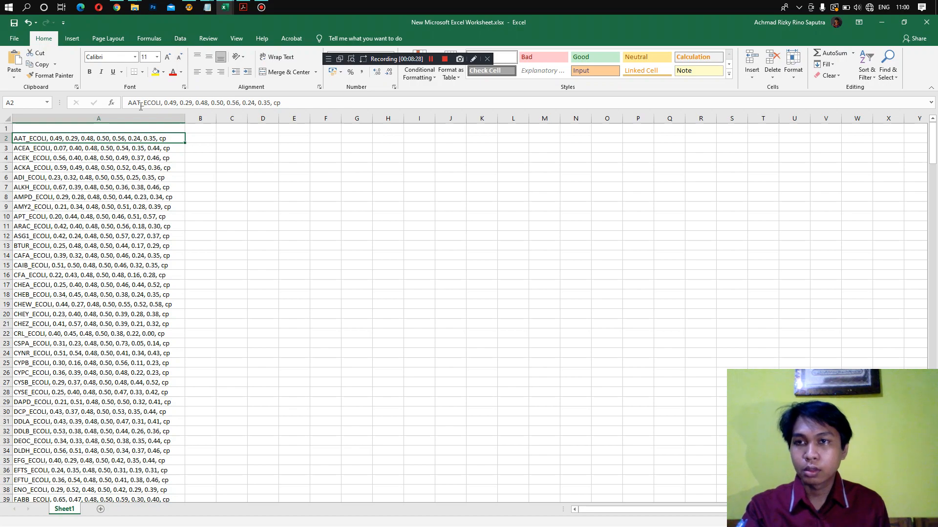
# - Select all the pasted data from A2 downward and start Text to Columns with the Delimited data type
pyautogui.hotkey('ctrl', 'shift', 'Down')
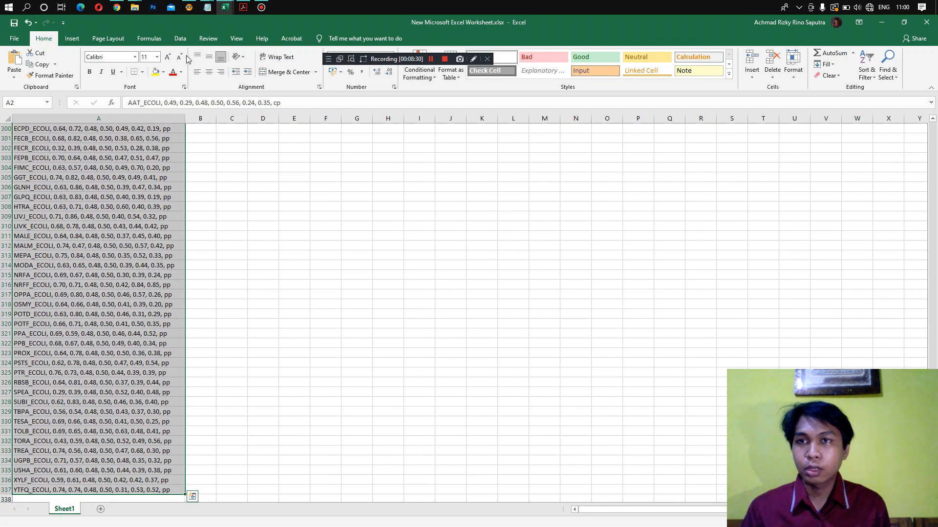
pyautogui.click(179, 39)
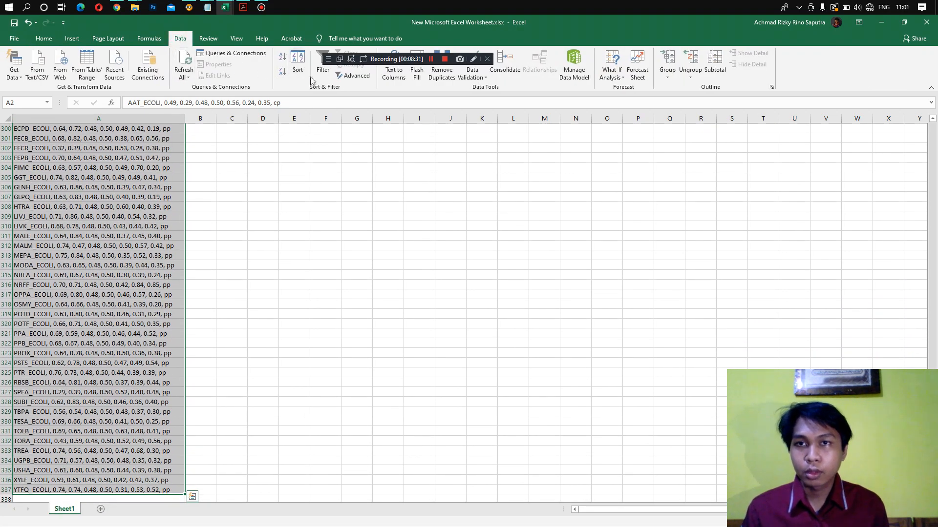
pyautogui.moveTo(396, 64); pyautogui.dragTo(531, 86)
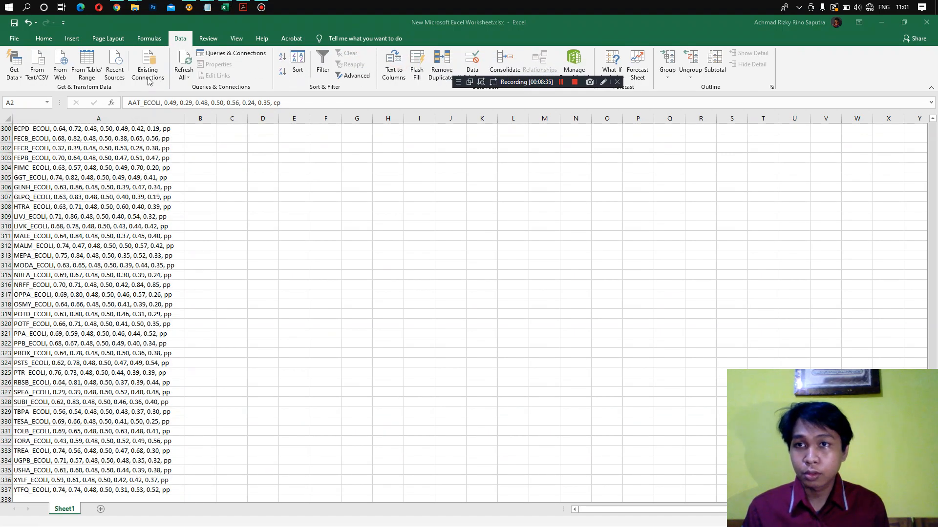
pyautogui.click(401, 72)
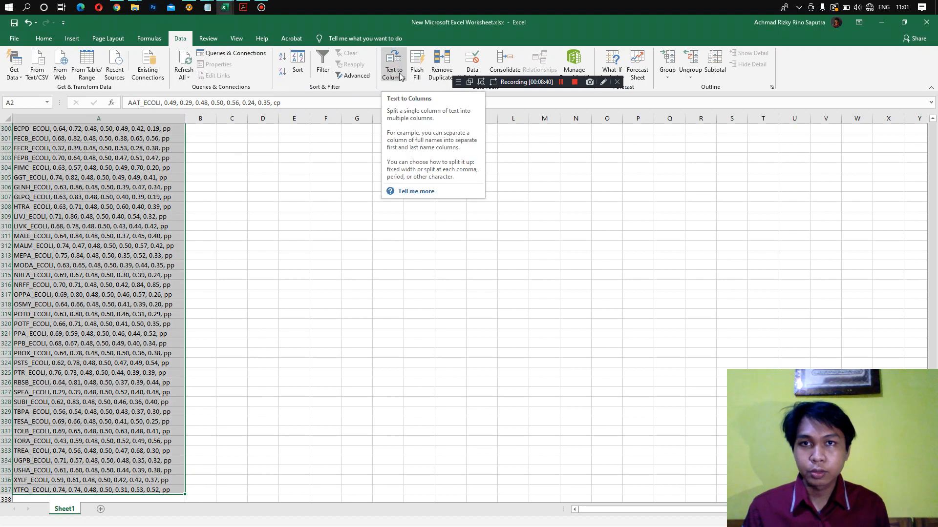
pyautogui.click(400, 72)
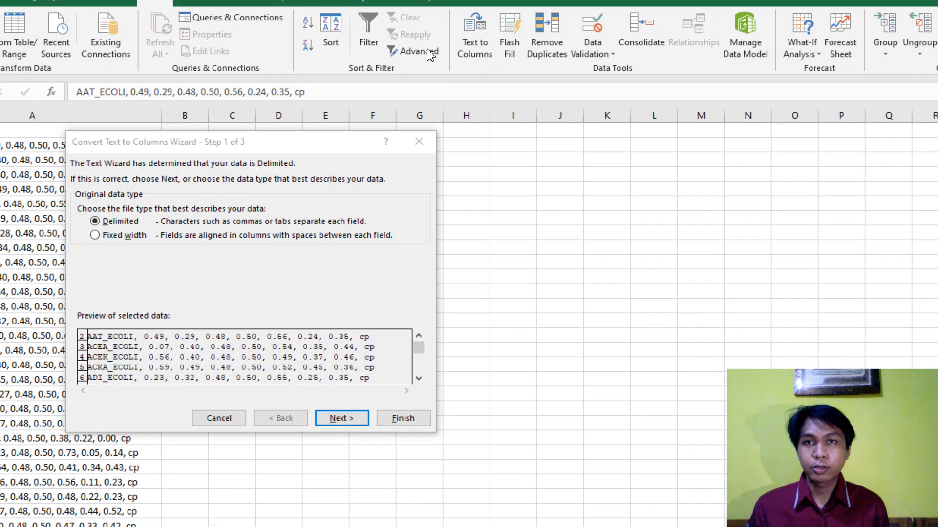
pyautogui.click(254, 145)
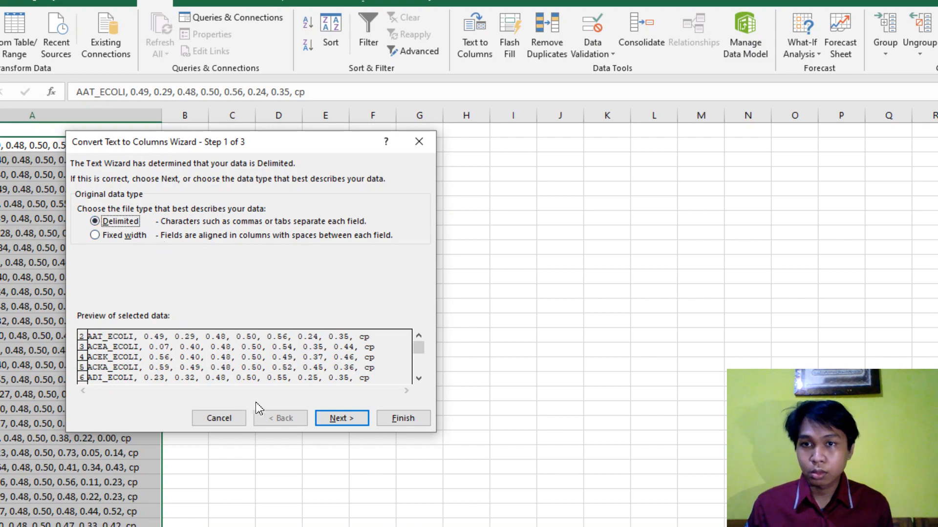
pyautogui.click(342, 422)
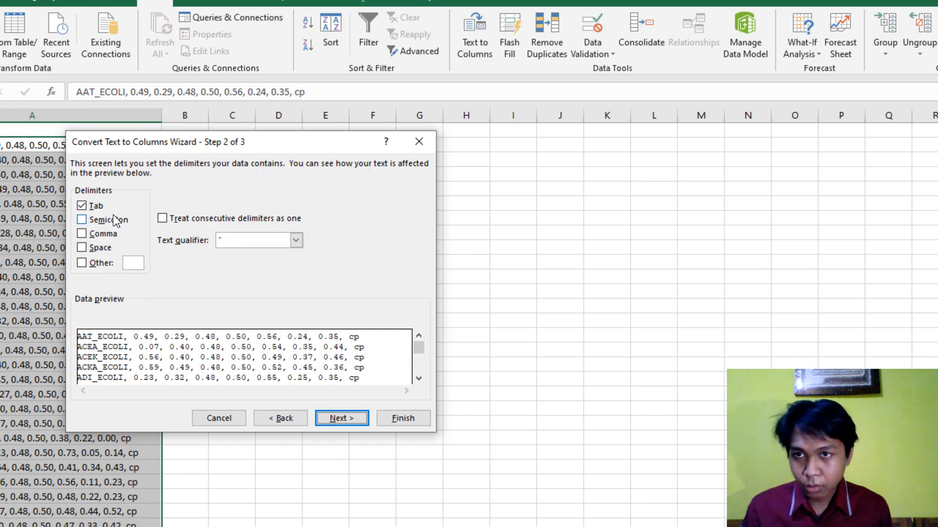
# - Set comma as the only delimiter and finish the split in General format with destination $A$2
pyautogui.click(99, 206)
pyautogui.click(94, 206)
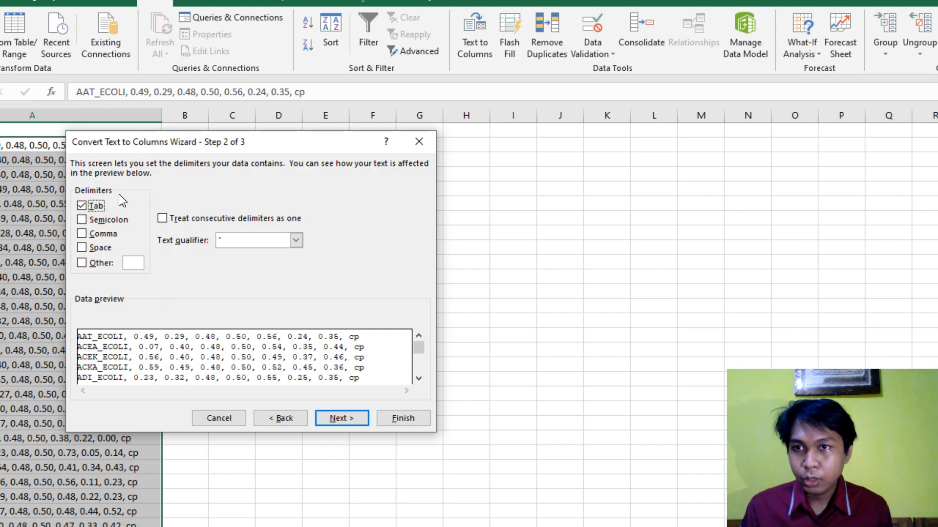
pyautogui.click(103, 234)
pyautogui.click(95, 206)
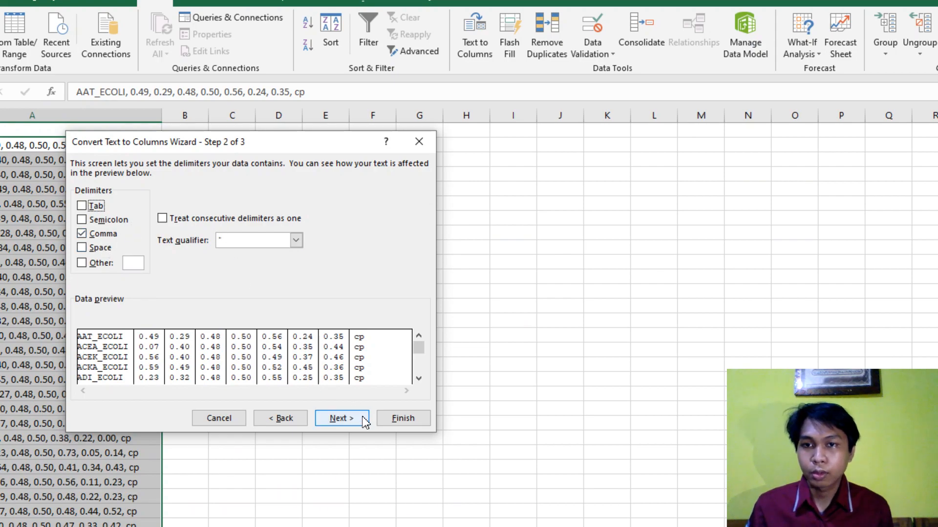
pyautogui.click(341, 419)
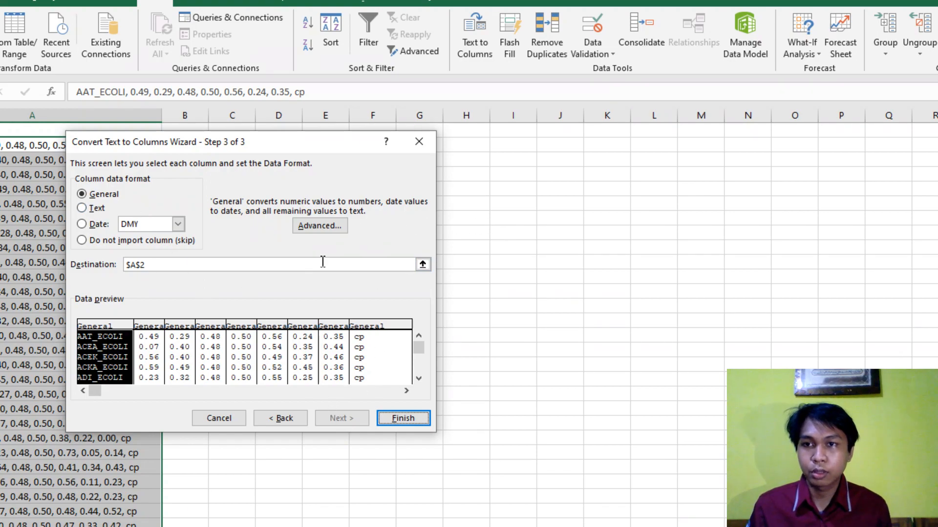
pyautogui.click(388, 419)
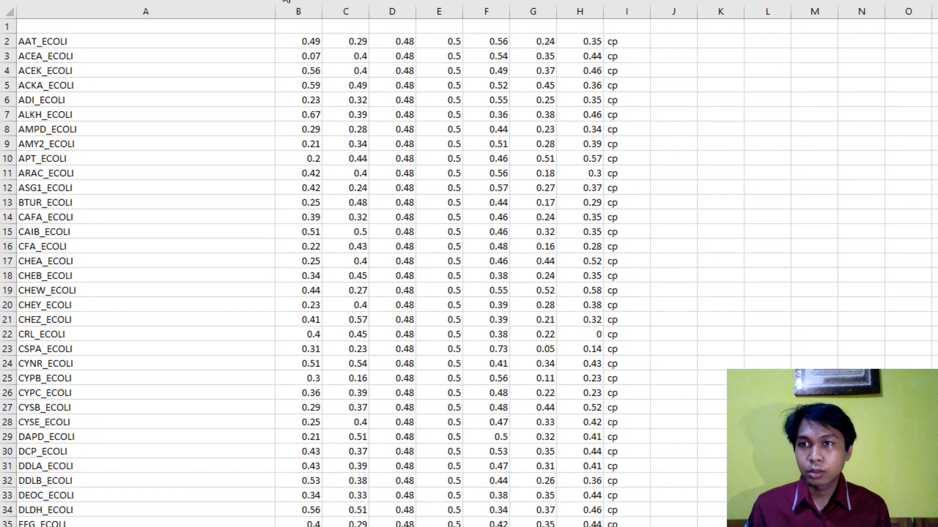
# - Examine the split columns A to I from the first rows to the end of the data
pyautogui.click(135, 40)
pyautogui.click(362, 41)
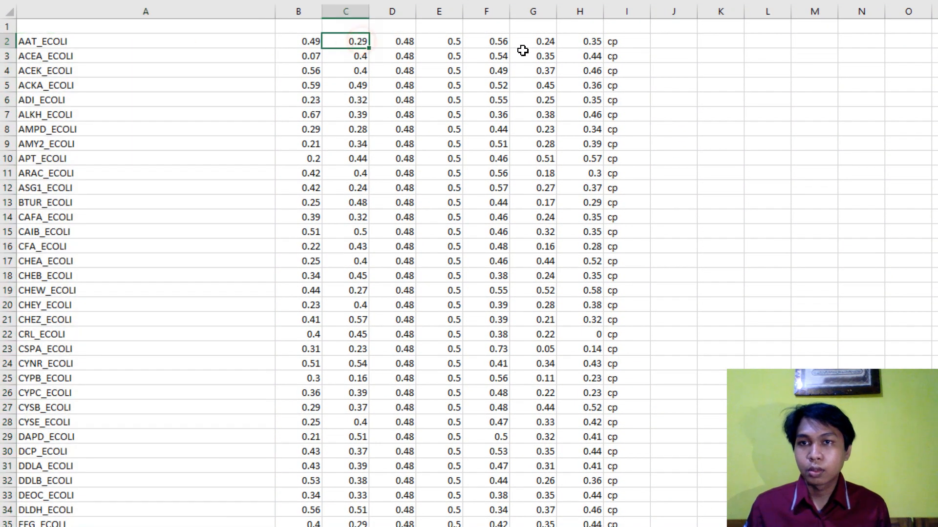
pyautogui.click(610, 44)
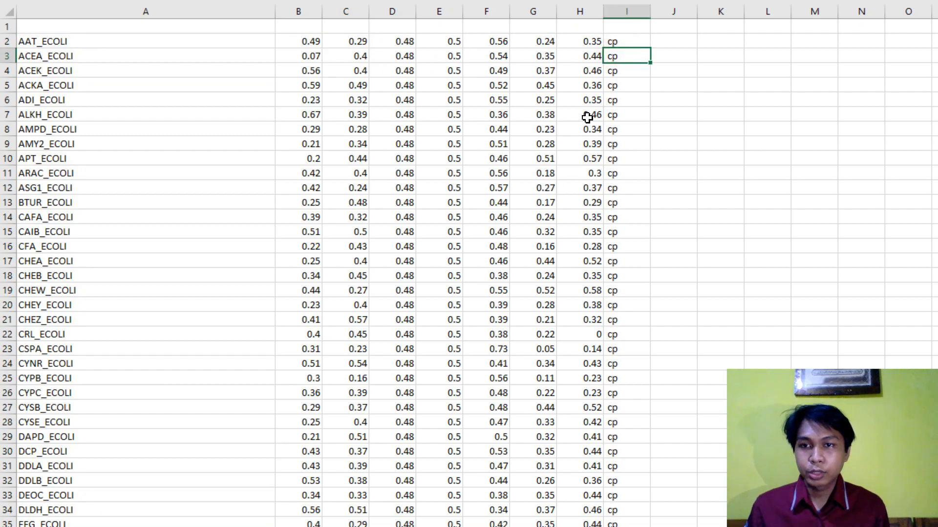
pyautogui.scroll(-1, 587, 117)
pyautogui.scroll(-20, 587, 117)
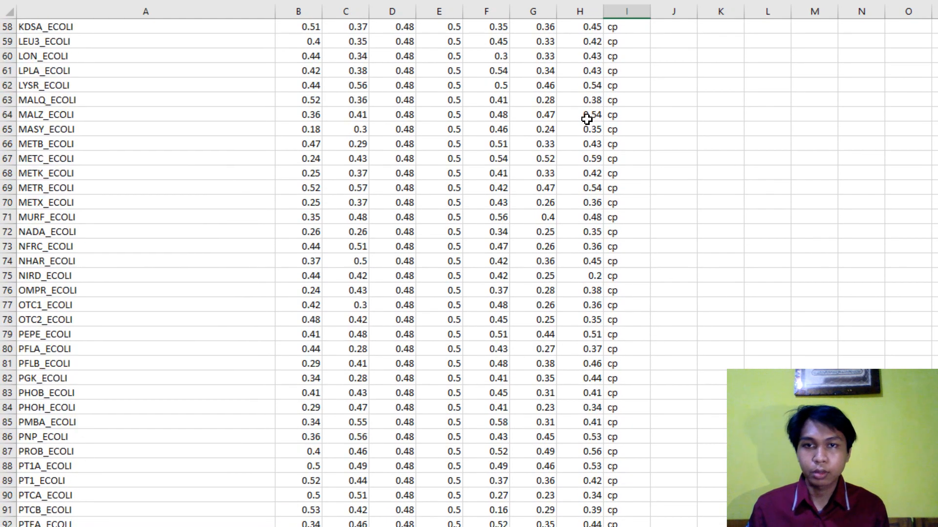
pyautogui.scroll(-20, 587, 118)
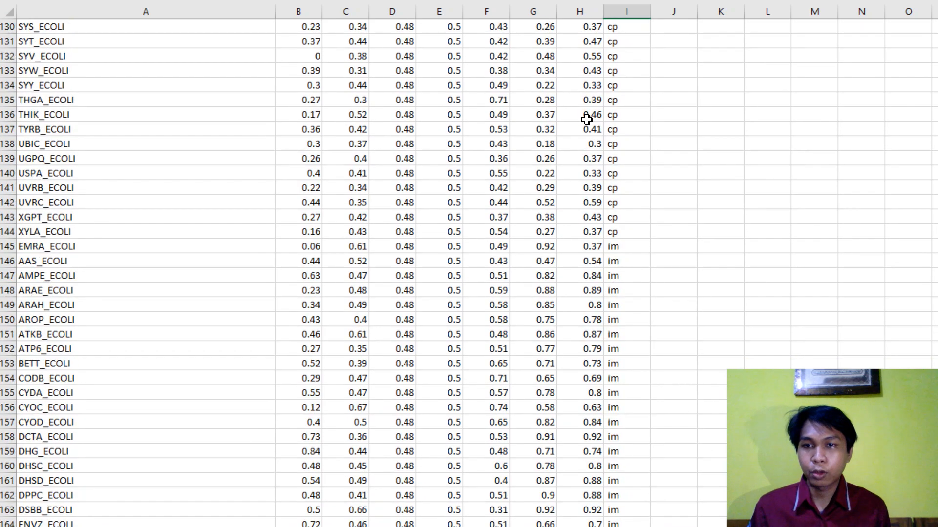
pyautogui.scroll(-3, 588, 119)
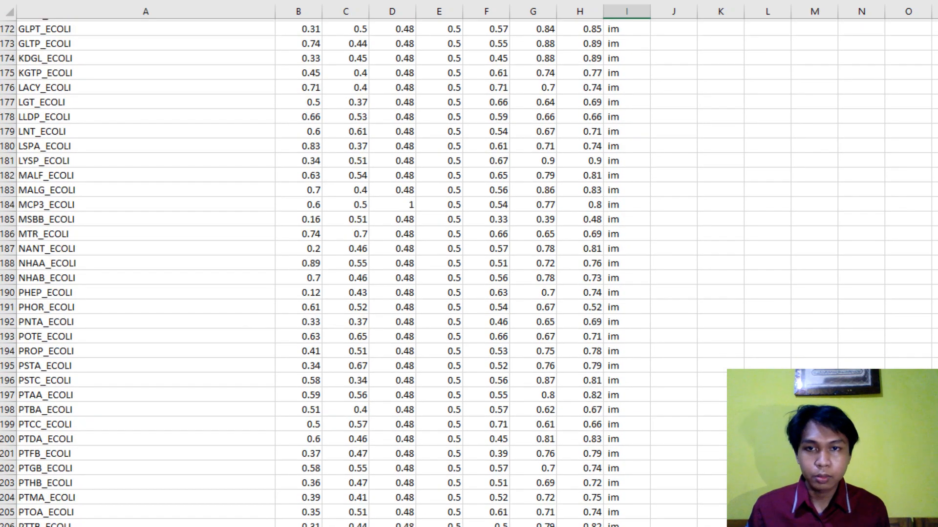
pyautogui.scroll(-20, 469, 274)
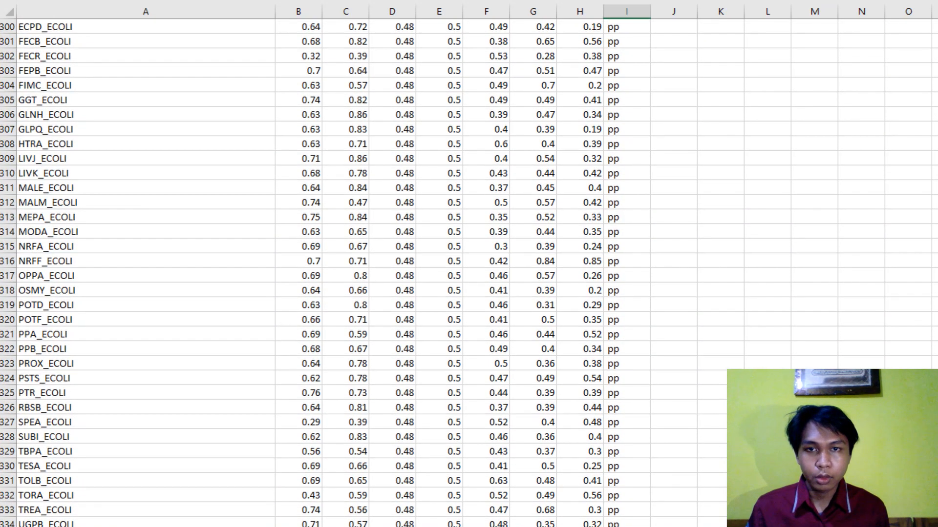
pyautogui.scroll(20, 469, 274)
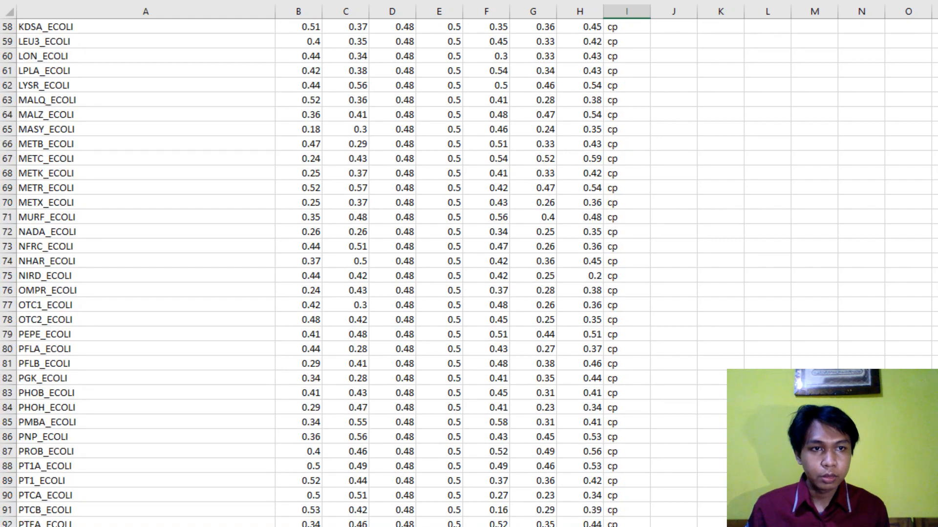
pyautogui.scroll(19, 469, 274)
# - Select cell A1 in the empty first row, and switch to the UCI Ecoli Data Set page in the browser
pyautogui.click(173, 26)
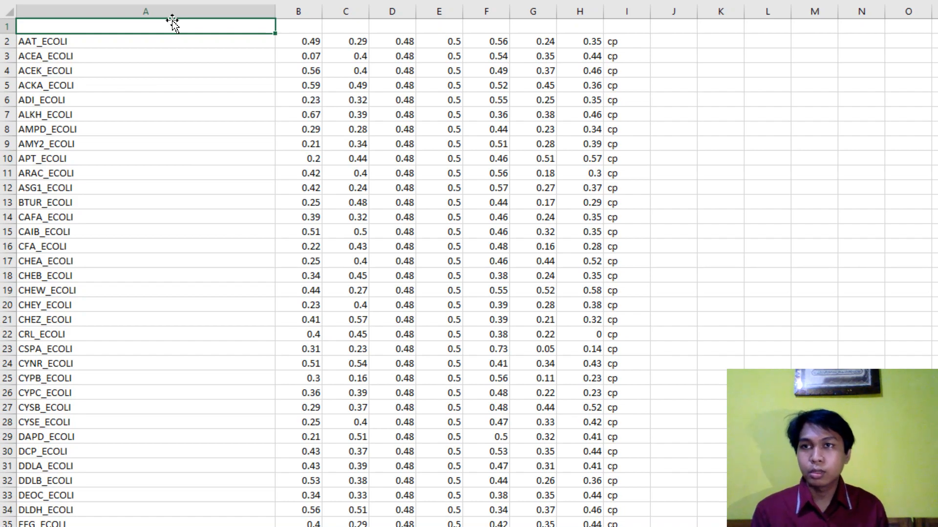
pyautogui.hotkey('alt', 'Tab')
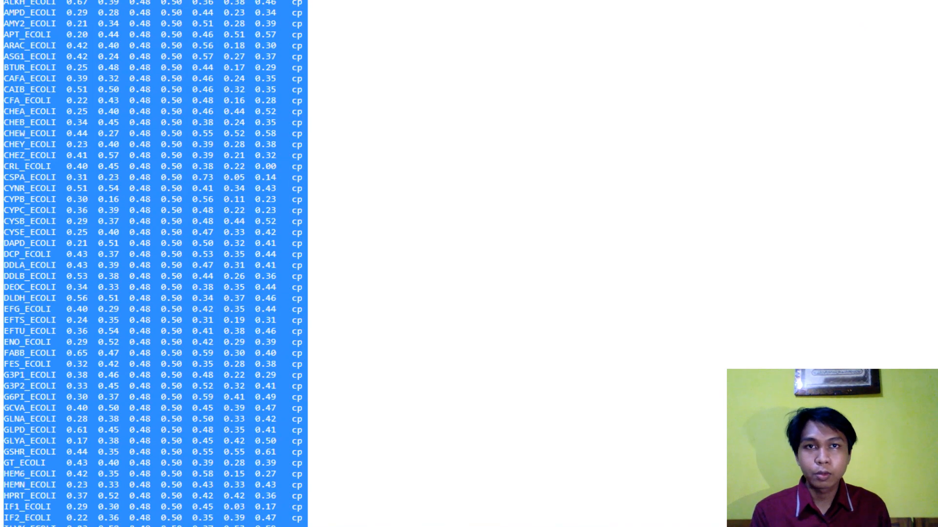
pyautogui.hotkey('ctrl', 'Tab')
pyautogui.hotkey('ctrl', 'Tab')
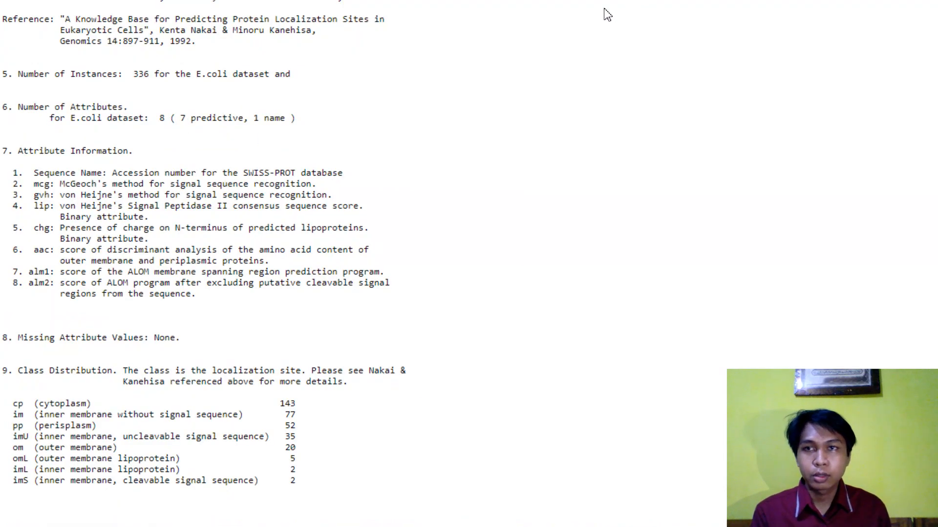
# - Copy the first attribute name, Sequence Name, from section 7 of the ecoli.names description and paste it into cell A1 of the worksheet
pyautogui.scroll(7, 334, 146)
pyautogui.scroll(-7, 333, 146)
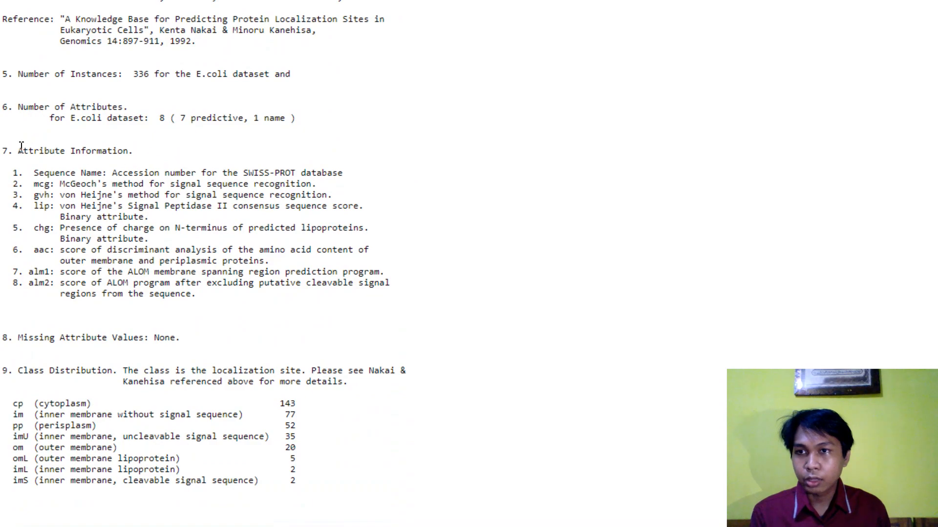
pyautogui.moveTo(21, 147); pyautogui.dragTo(134, 151)
pyautogui.click(134, 151)
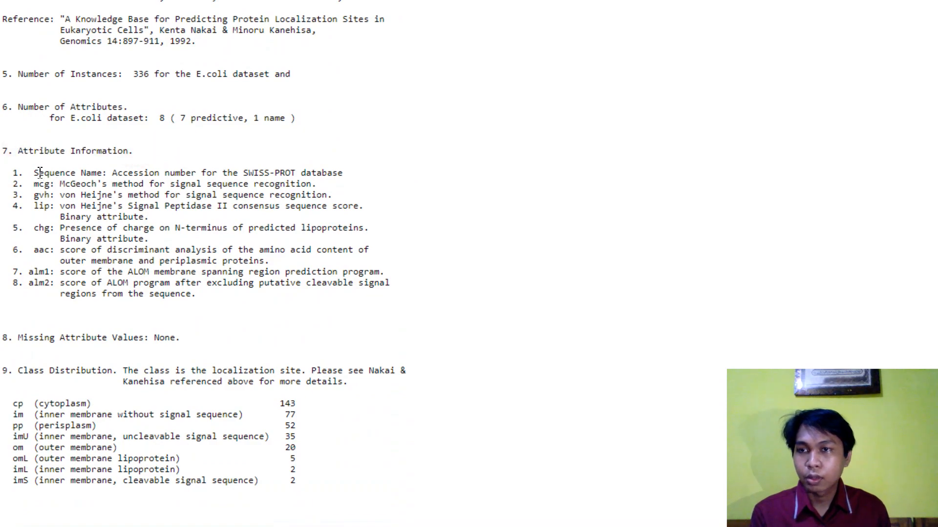
pyautogui.moveTo(36, 171); pyautogui.dragTo(100, 170)
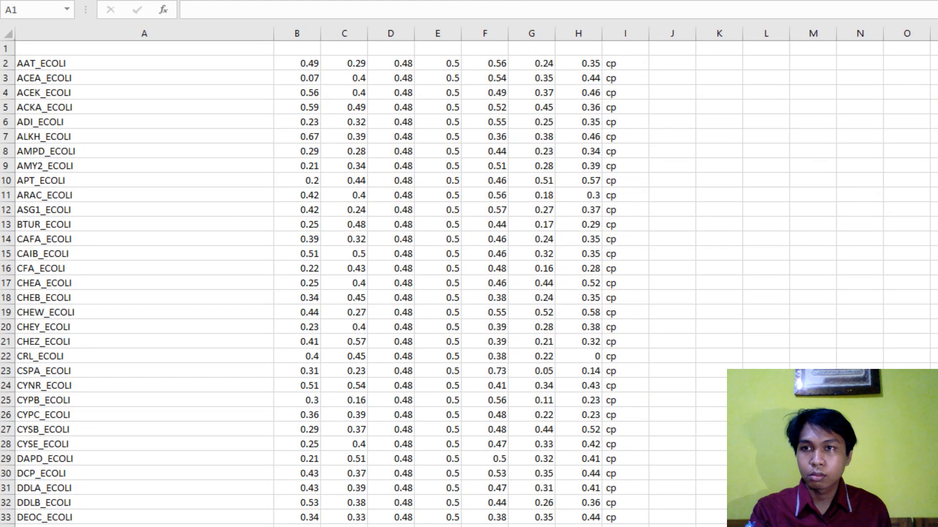
pyautogui.write('Sequence Name')
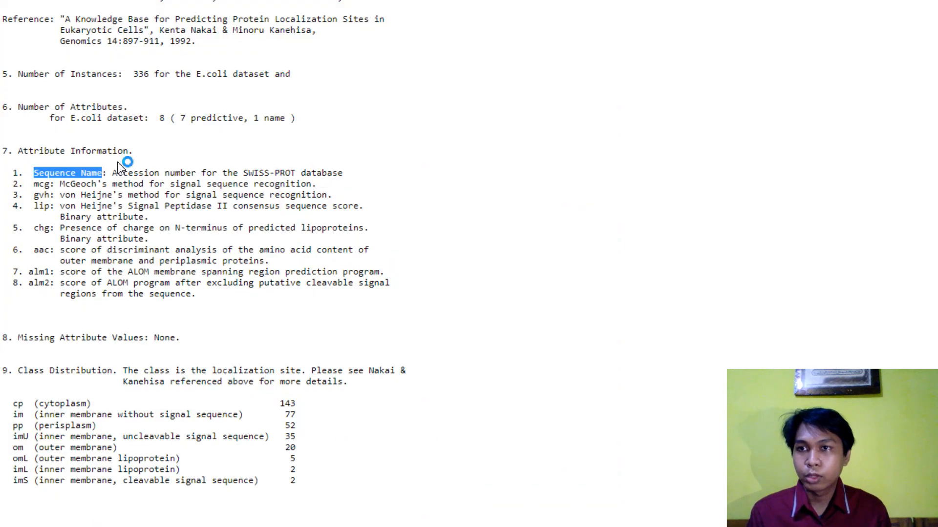
# - Examine the remaining attribute names and the Class Distribution list in the dataset description, and switch to the Excel worksheet with the header row
pyautogui.click(35, 185)
pyautogui.moveTo(35, 184); pyautogui.dragTo(47, 210)
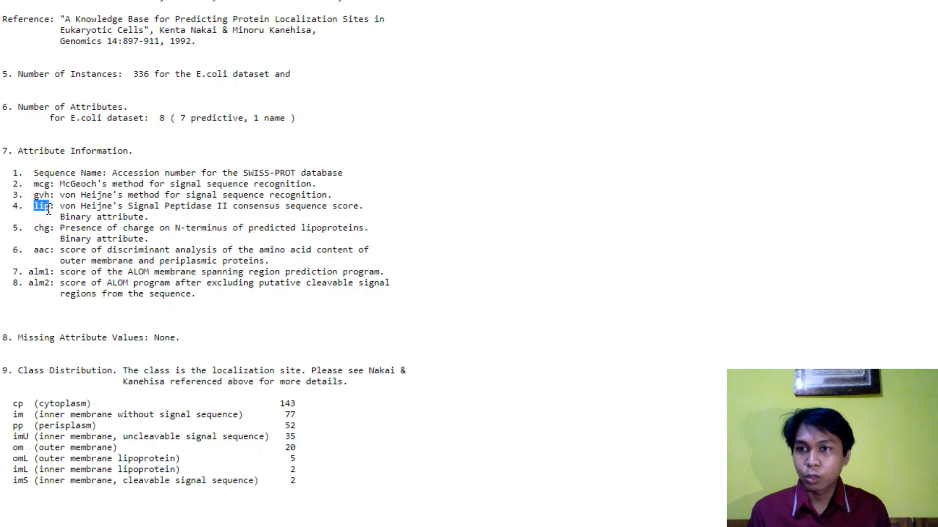
pyautogui.click(35, 215)
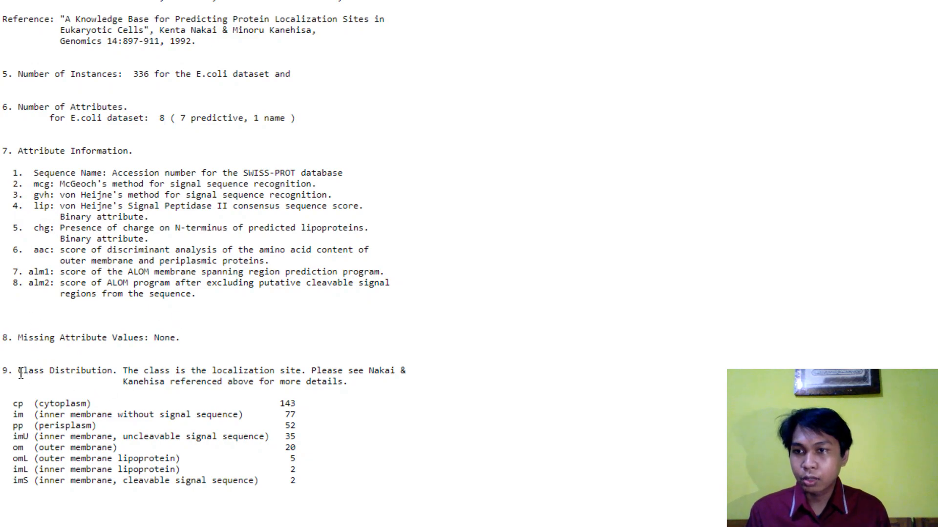
pyautogui.moveTo(21, 370); pyautogui.dragTo(113, 371)
pyautogui.moveTo(18, 405); pyautogui.dragTo(33, 481)
pyautogui.hotkey('alt', 'Tab')
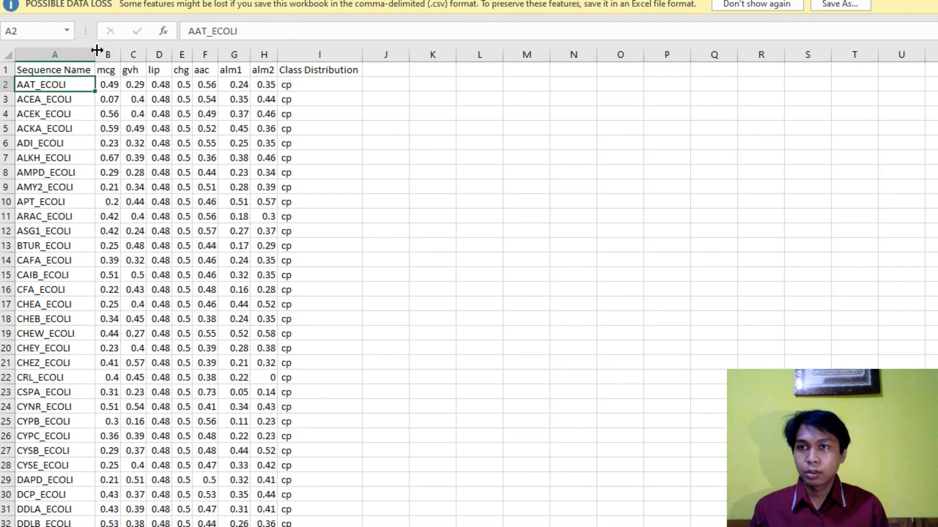
# - Check the header row from Sequence Name through Class Distribution against the columns below it
pyautogui.click(66, 71)
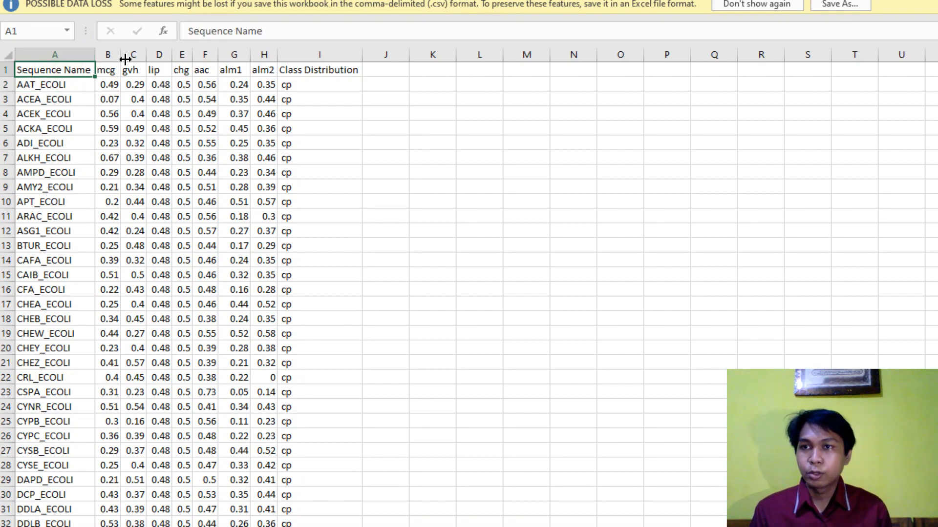
pyautogui.click(109, 71)
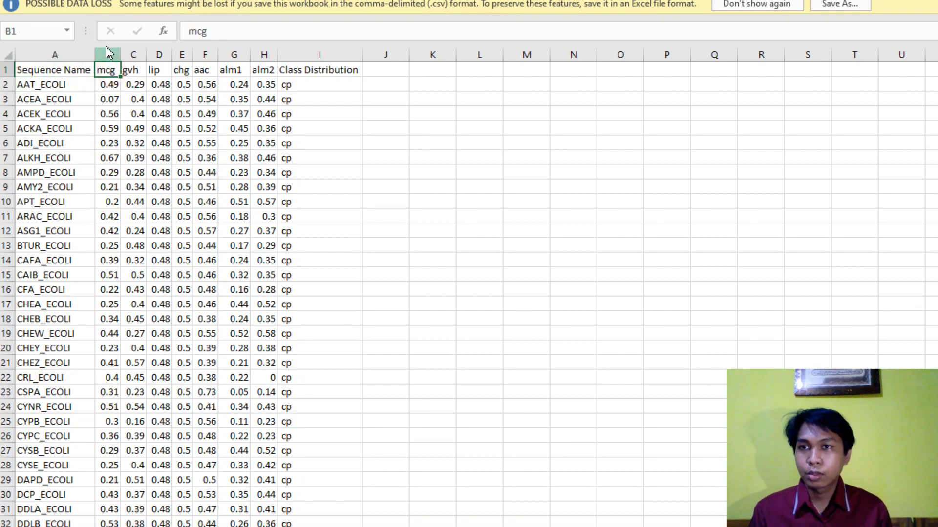
pyautogui.click(338, 71)
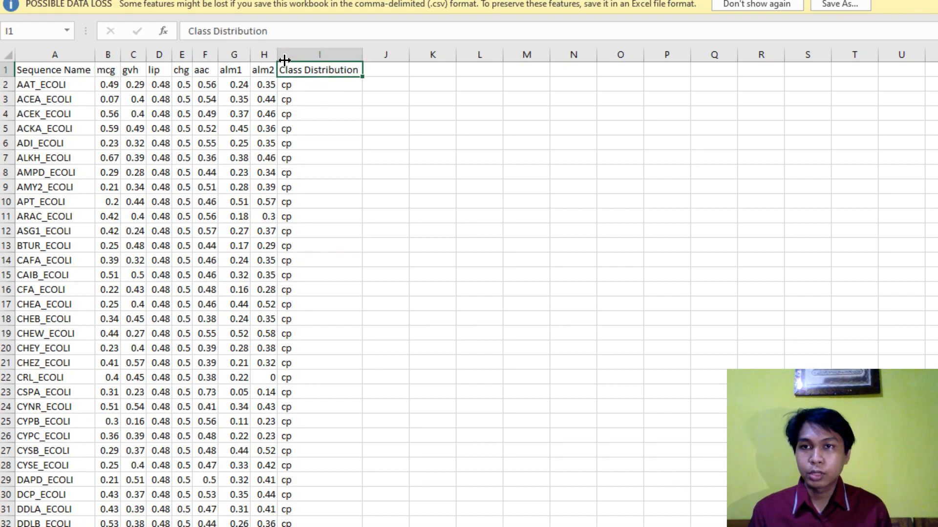
pyautogui.click(317, 86)
pyautogui.click(331, 69)
pyautogui.click(67, 72)
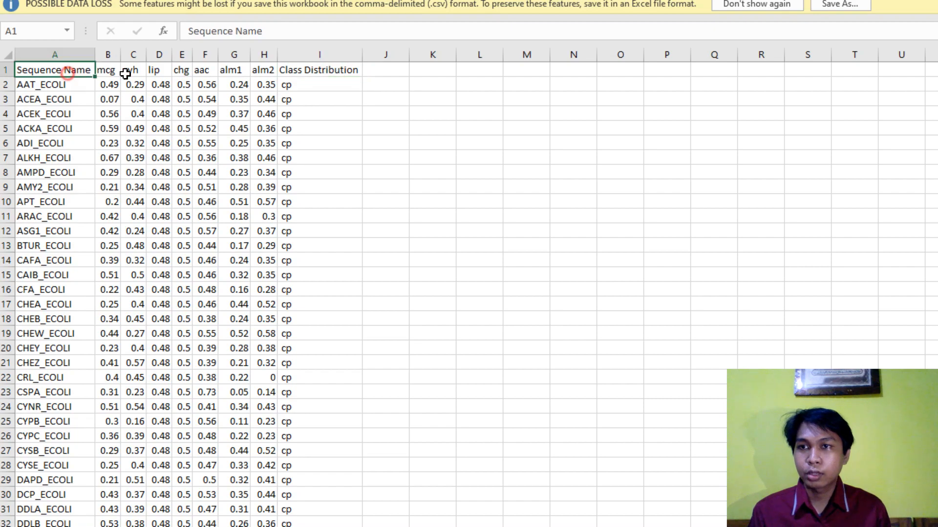
pyautogui.moveTo(125, 73); pyautogui.dragTo(300, 69)
pyautogui.click(301, 87)
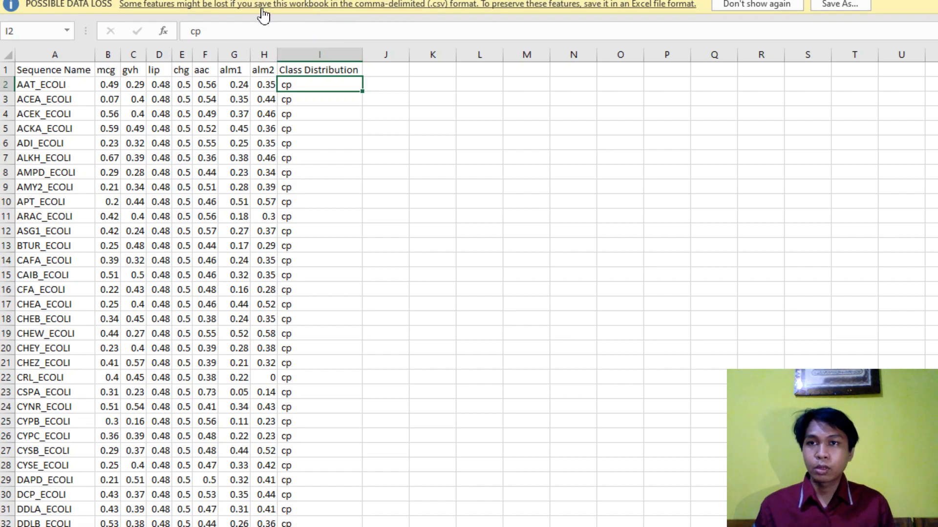
# - Look over the table with its headers and save the comma-delimited file ecoli5.csv under its existing name
pyautogui.moveTo(54, 71); pyautogui.dragTo(314, 391)
pyautogui.click(335, 306)
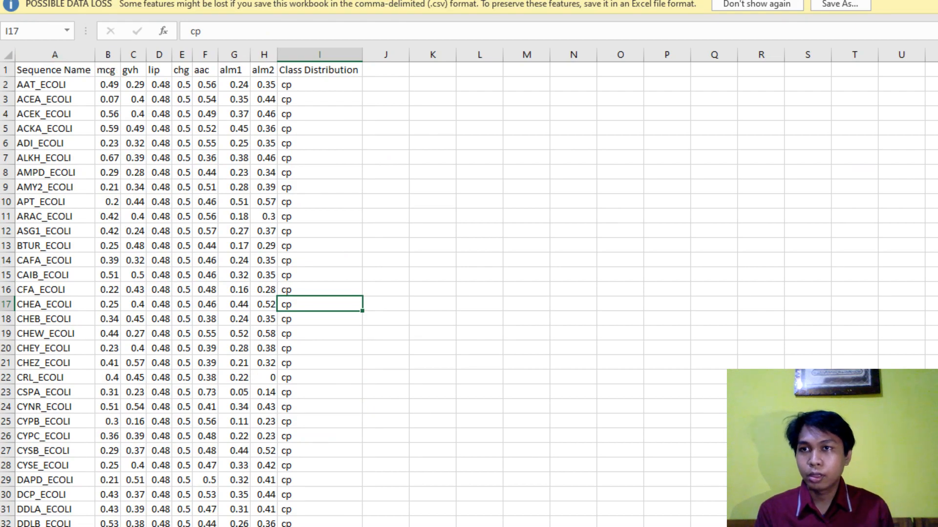
pyautogui.click(17, 1)
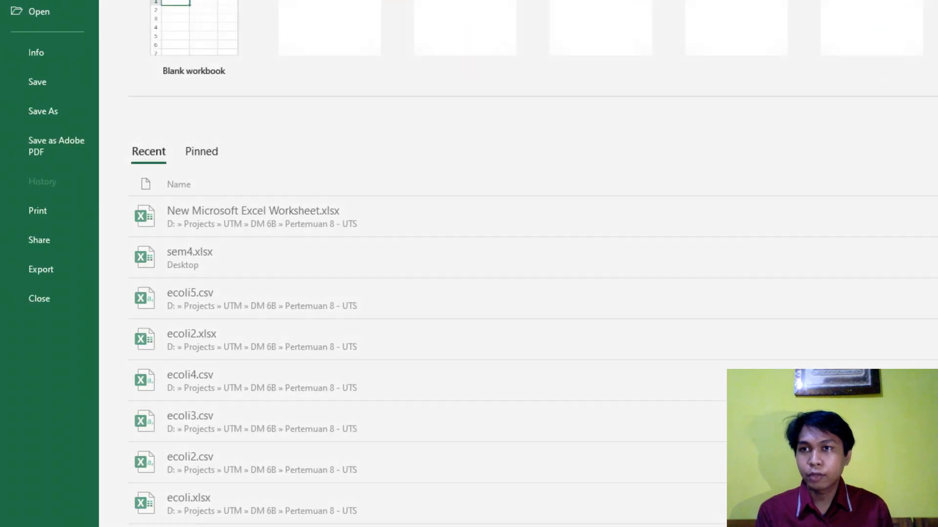
pyautogui.click(57, 82)
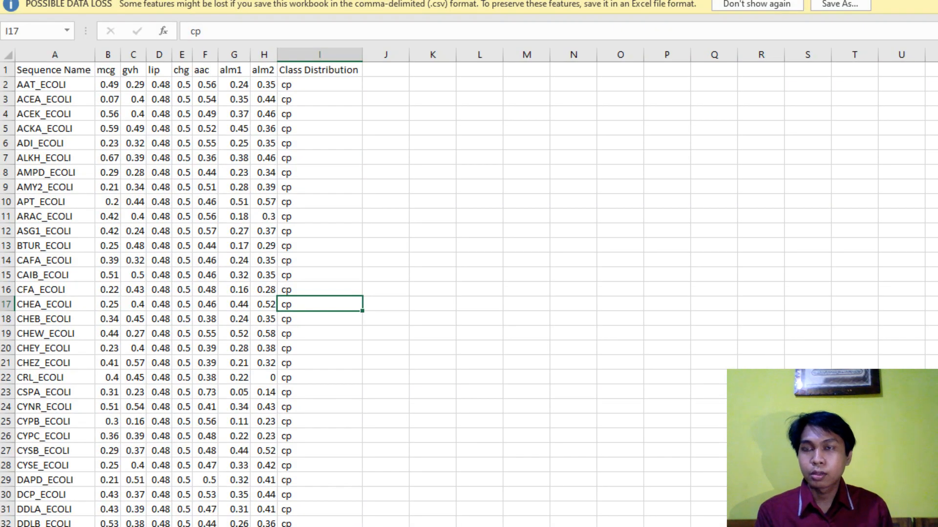
pyautogui.hotkey('alt', 'f')
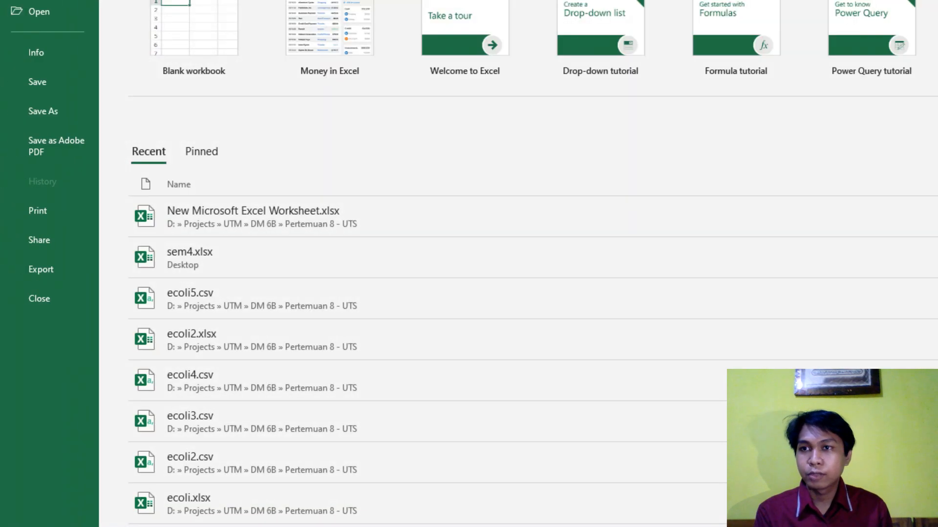
pyautogui.click(30, 113)
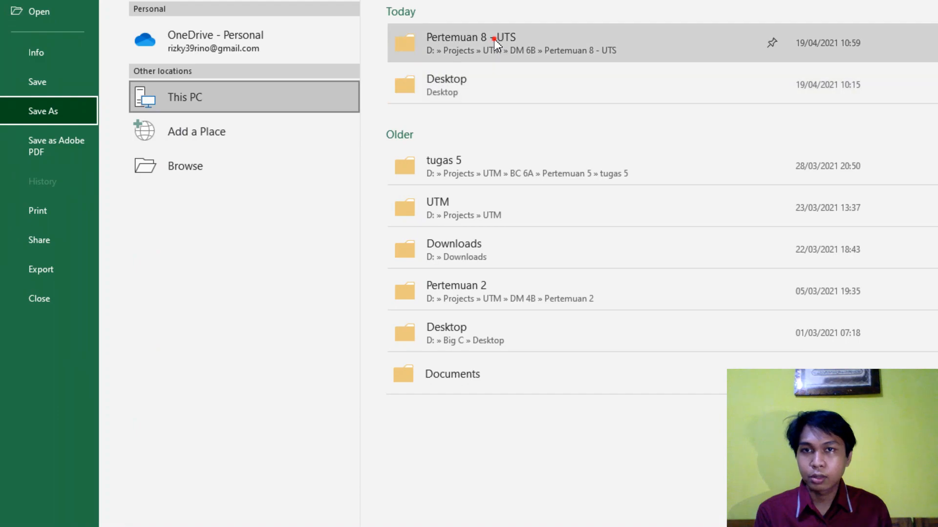
pyautogui.click(509, 47)
pyautogui.click(229, 146)
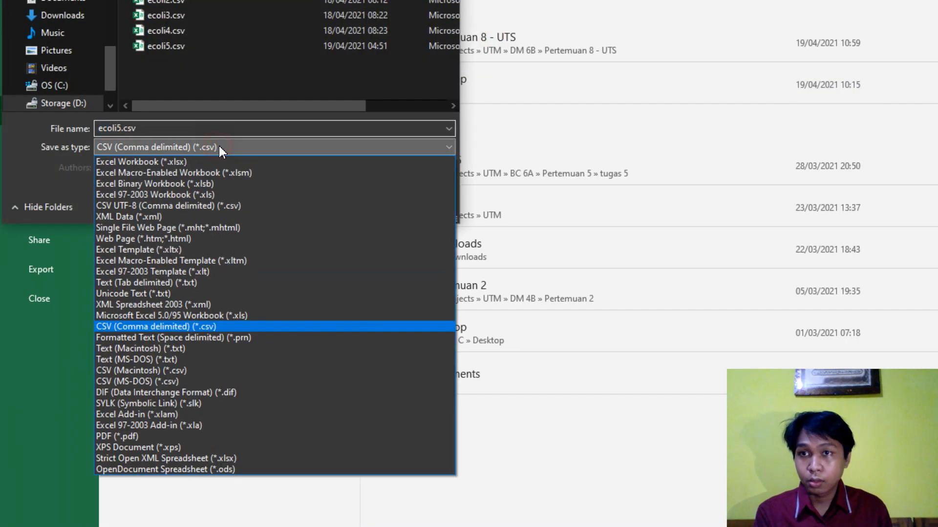
pyautogui.click(250, 146)
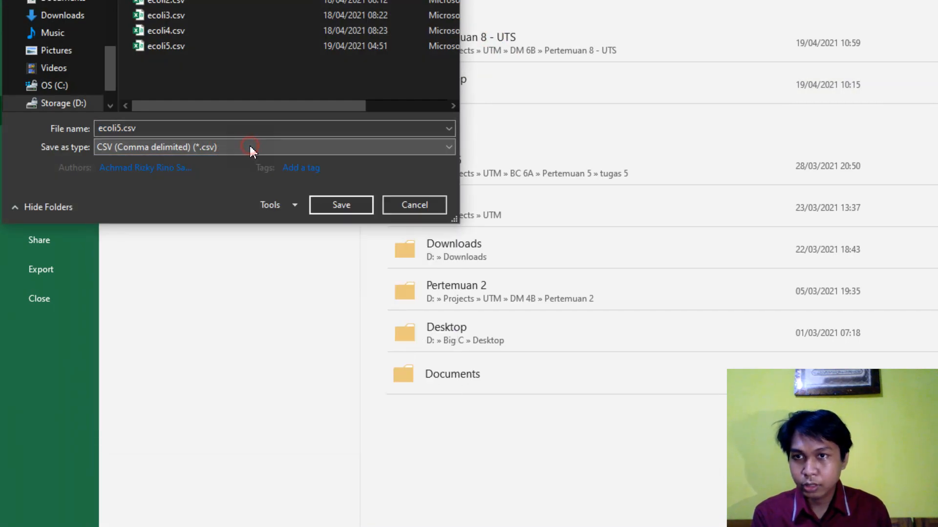
pyautogui.click(250, 146)
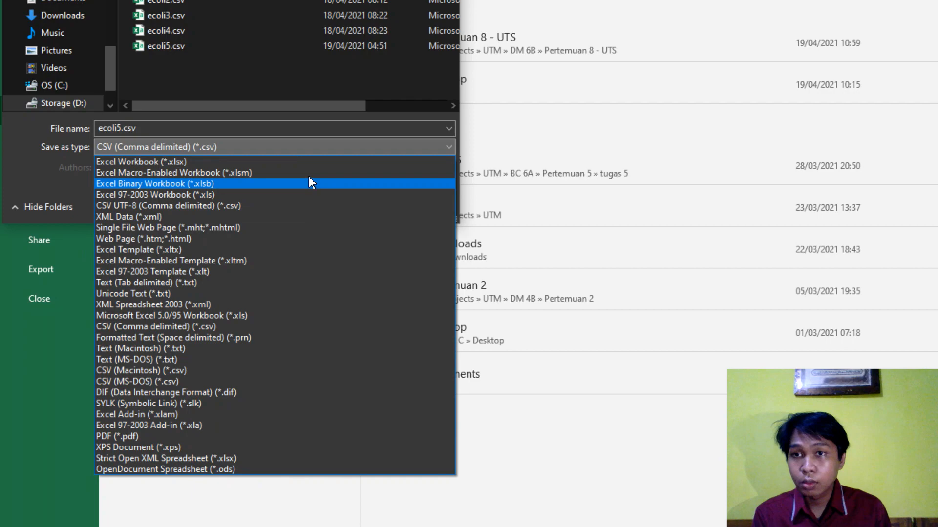
pyautogui.click(195, 163)
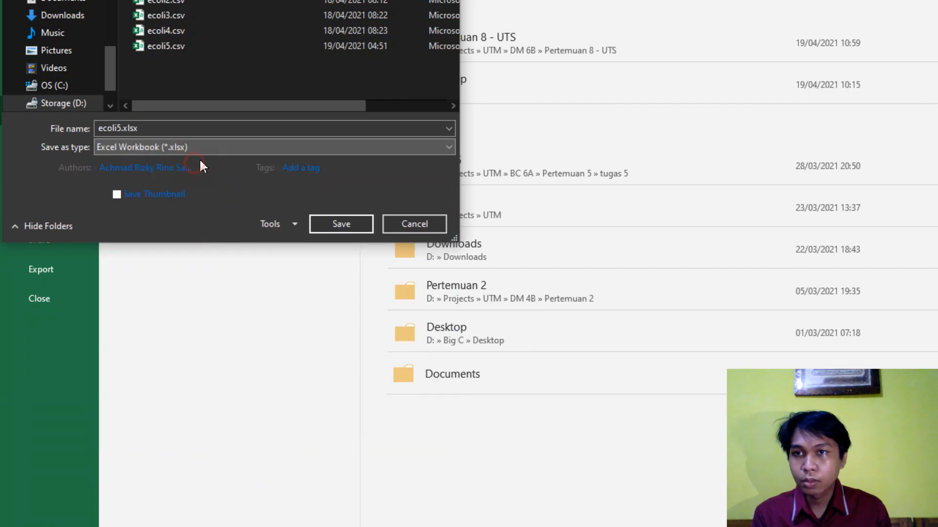
pyautogui.click(213, 147)
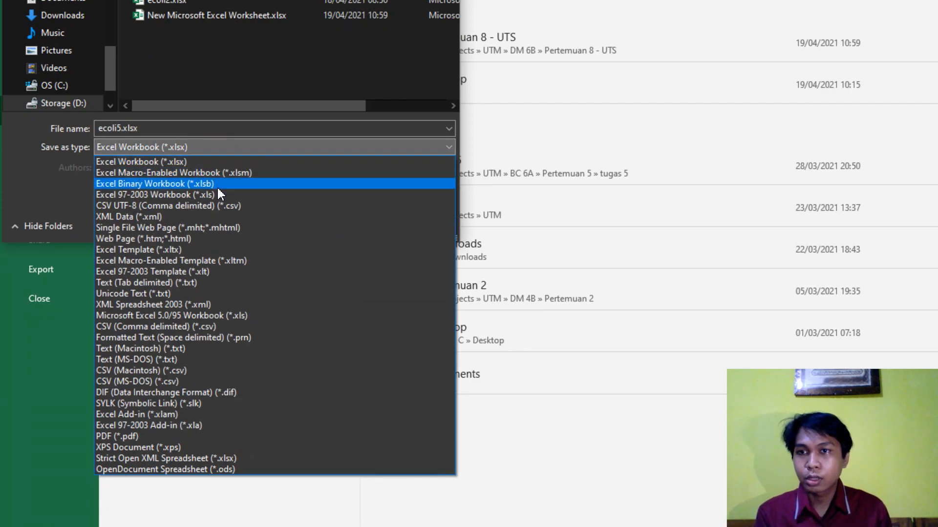
pyautogui.click(140, 128)
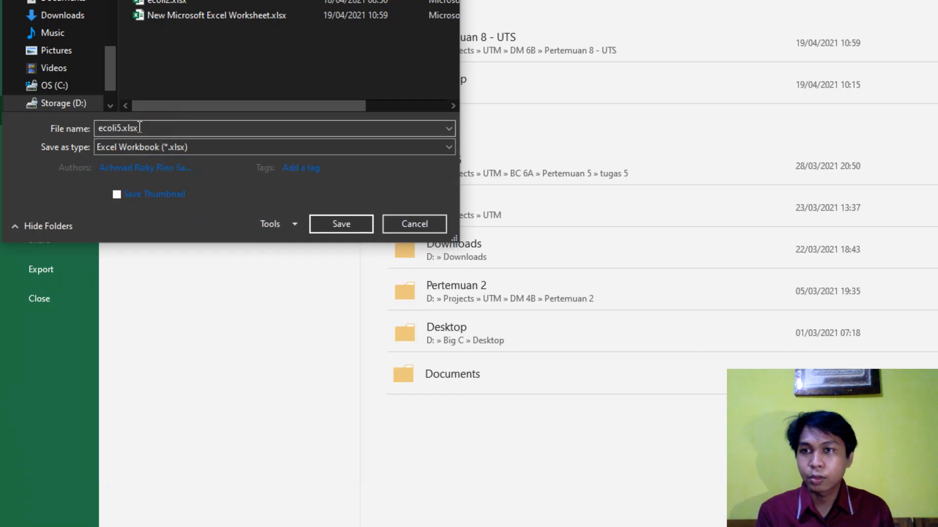
pyautogui.click(386, 230)
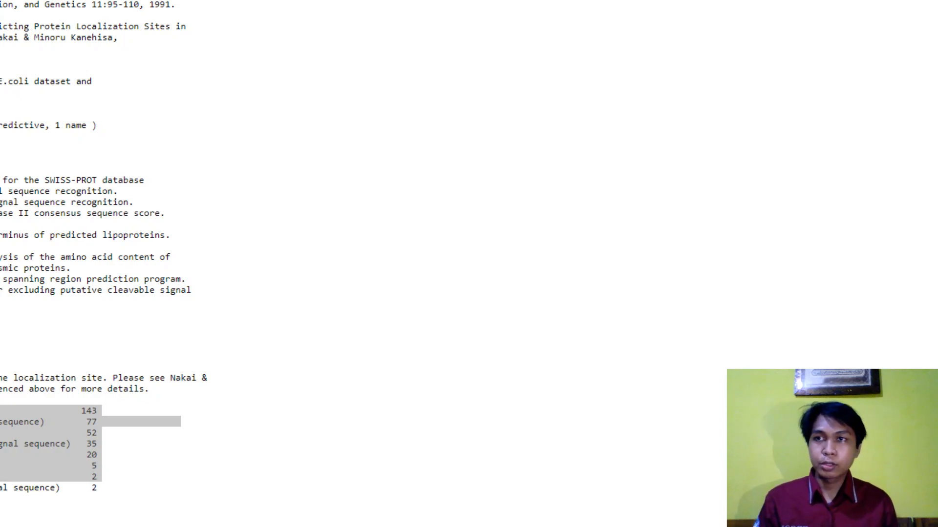
# - Launch Weka 3.8.5 and dismiss the package manager notice
pyautogui.press('super')
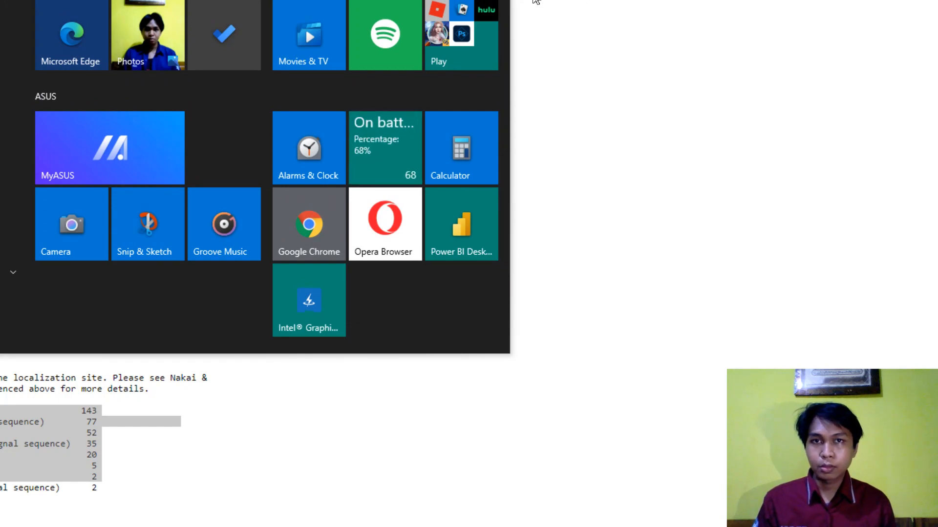
pyautogui.press('super')
pyautogui.press('super')
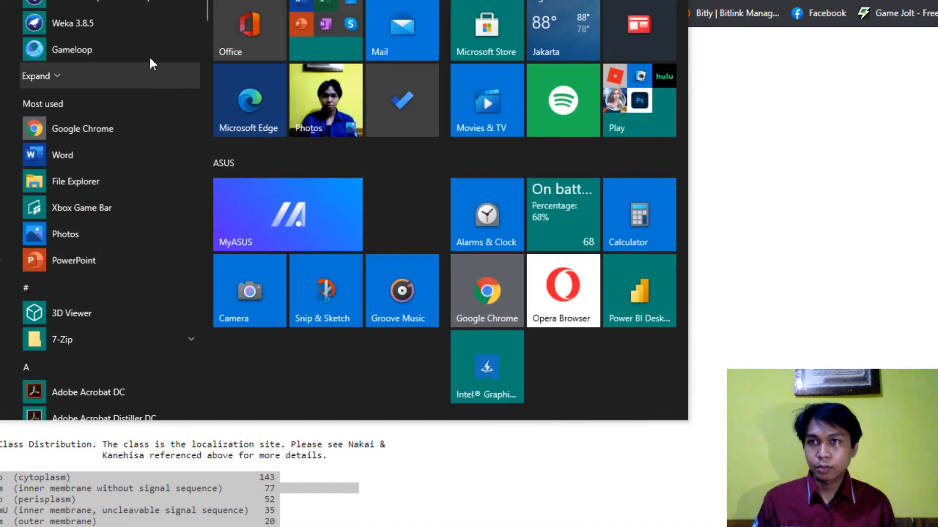
pyautogui.click(118, 23)
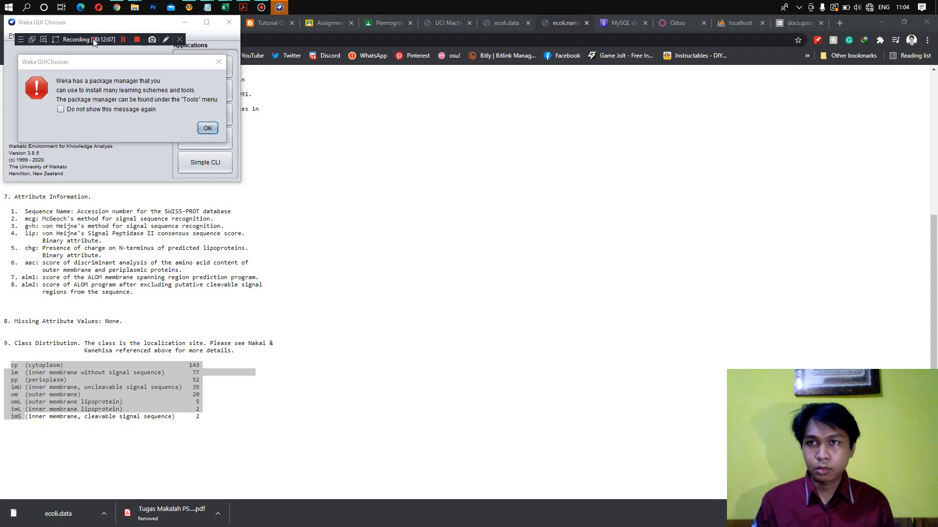
pyautogui.moveTo(94, 41); pyautogui.dragTo(578, 108)
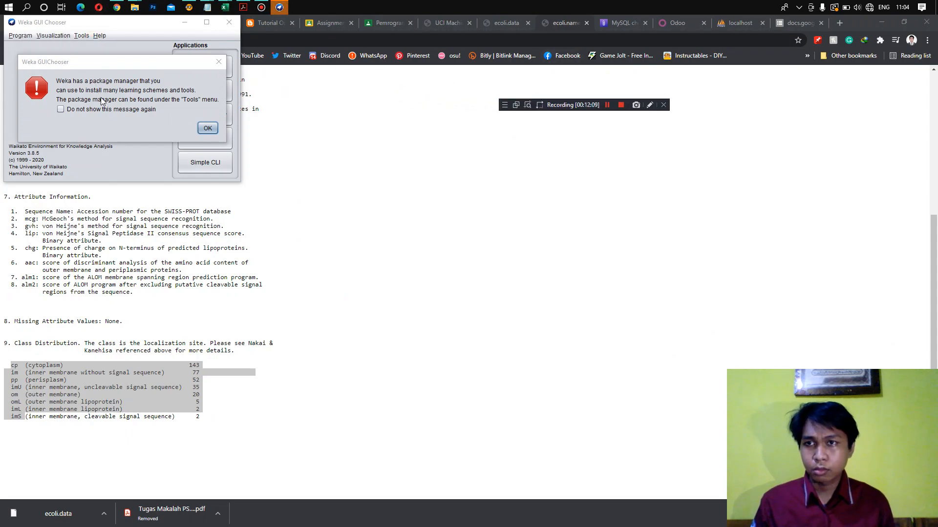
pyautogui.click(203, 128)
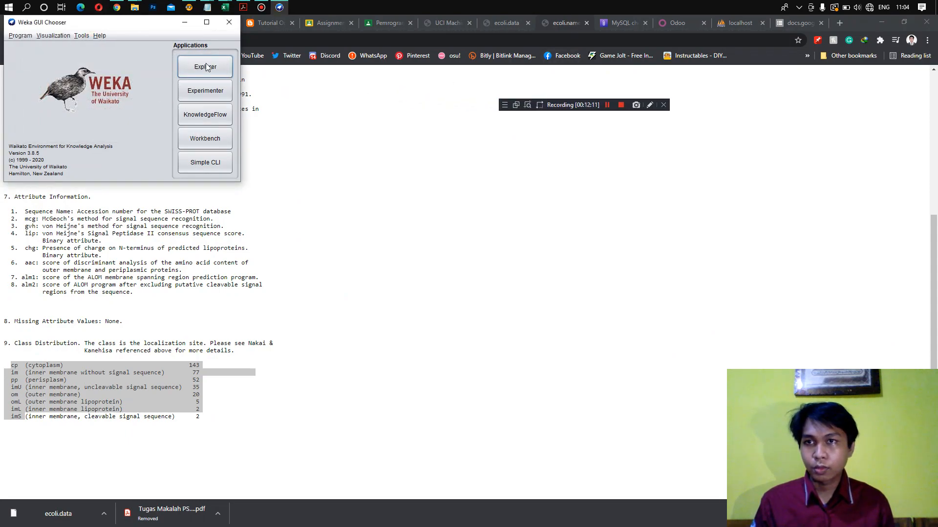
# - Reposition the Weka GUI Chooser, open the Explorer application, and move its window clear for viewing
pyautogui.moveTo(149, 28); pyautogui.dragTo(401, 148)
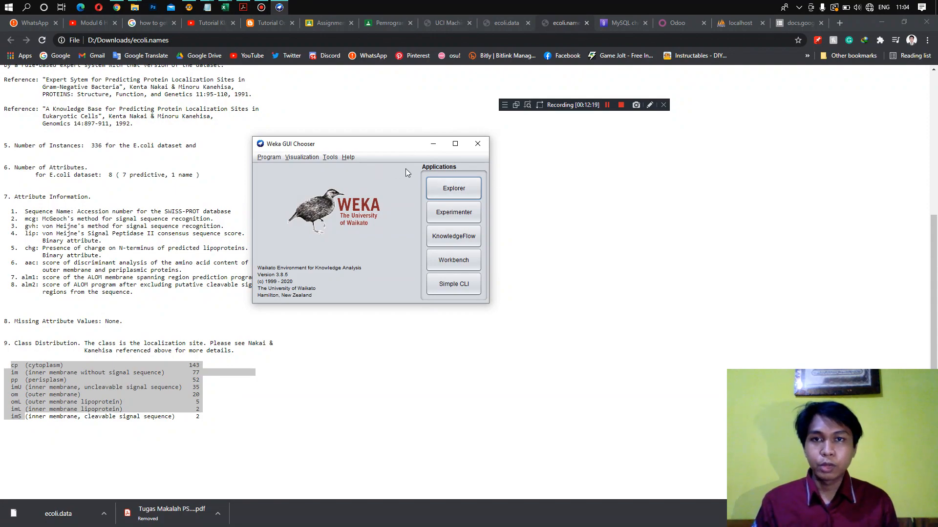
pyautogui.click(461, 190)
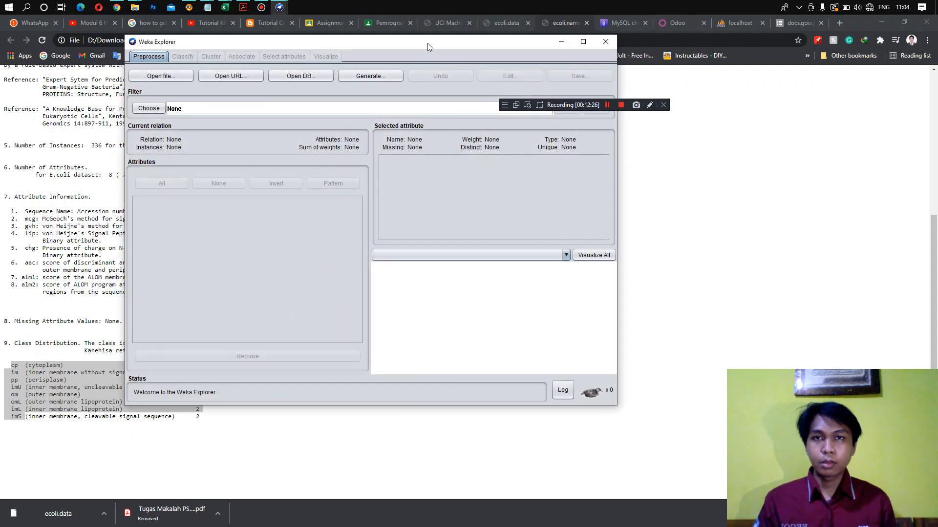
pyautogui.moveTo(428, 43); pyautogui.dragTo(396, 101)
pyautogui.click(518, 104)
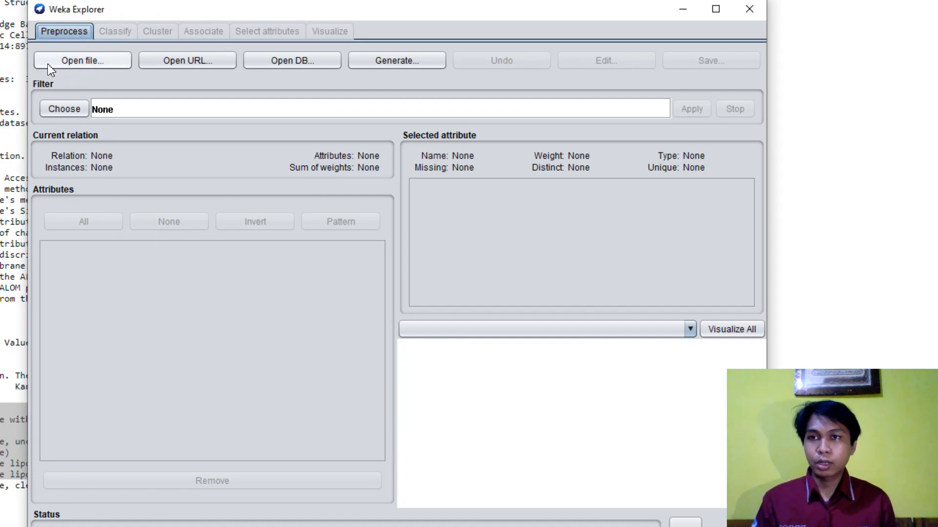
# - Start opening a data file and browse to the folder D:\Projects\UTM\DM 6B\Pertemuan 8 - UTS
pyautogui.click(91, 65)
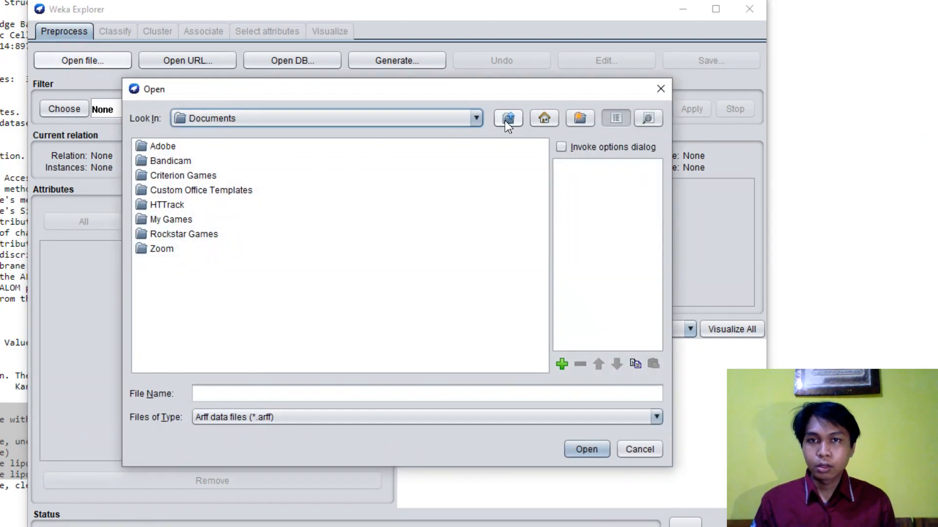
pyautogui.click(480, 118)
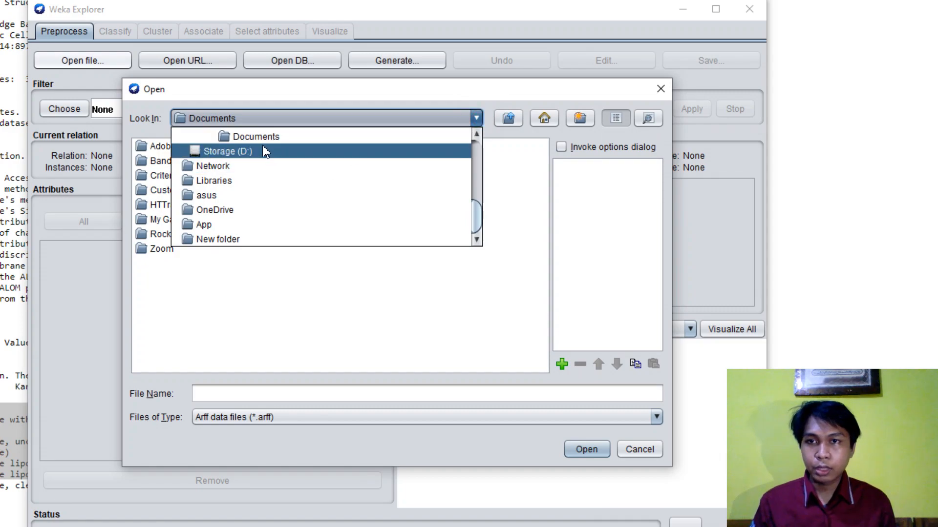
pyautogui.click(252, 152)
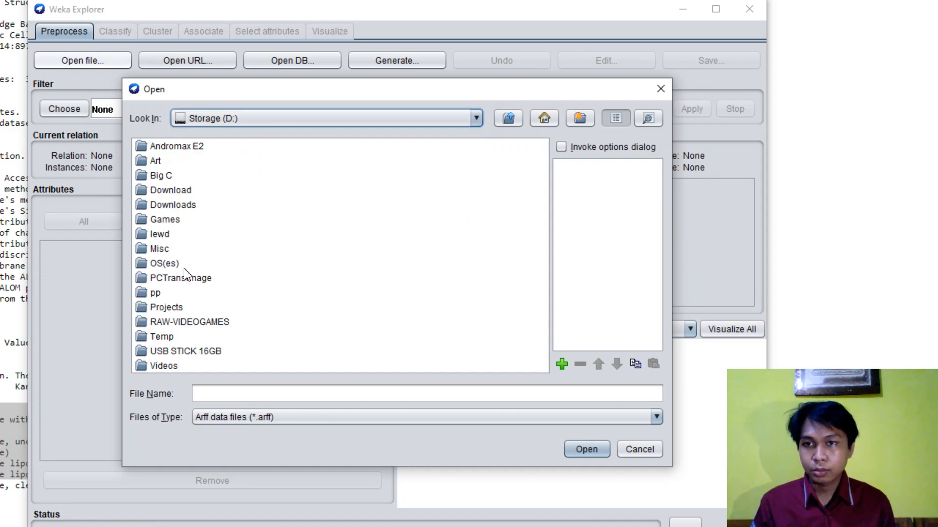
pyautogui.doubleClick(169, 307)
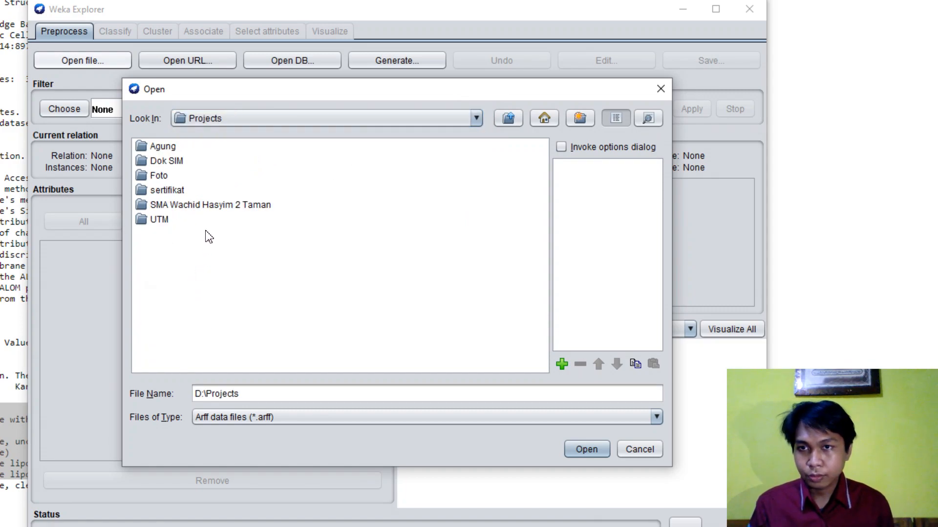
pyautogui.doubleClick(161, 219)
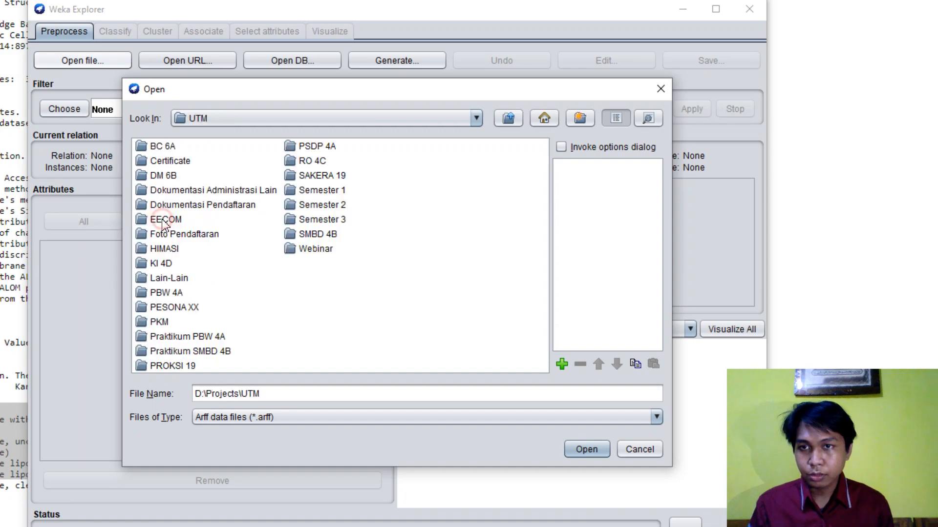
pyautogui.click(164, 177)
pyautogui.doubleClick(163, 177)
pyautogui.doubleClick(186, 248)
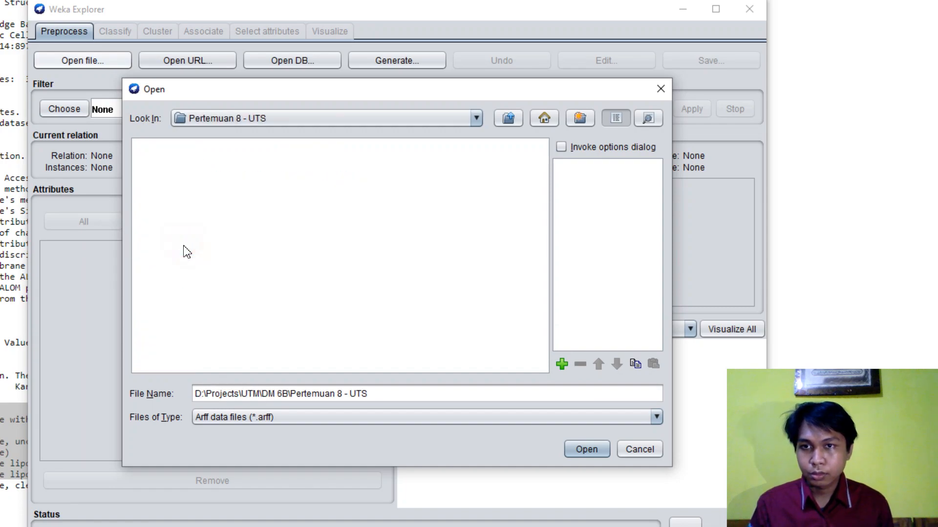
# - Set the file type filter to CSV data files (*.csv)
pyautogui.click(291, 411)
pyautogui.click(288, 413)
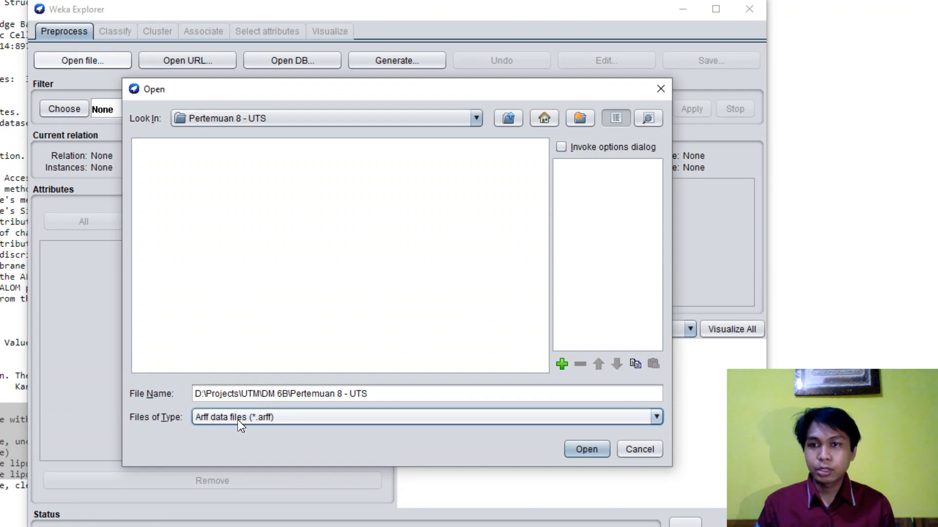
pyautogui.click(270, 418)
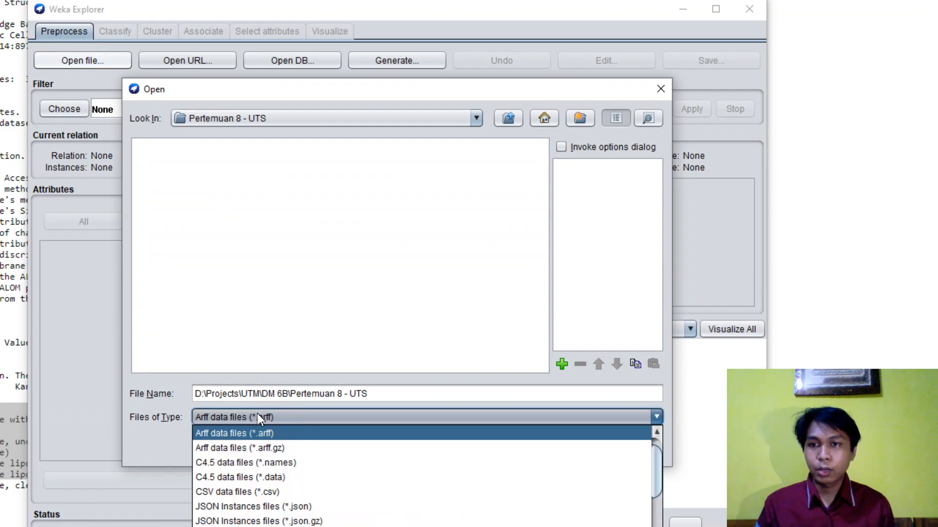
pyautogui.click(329, 490)
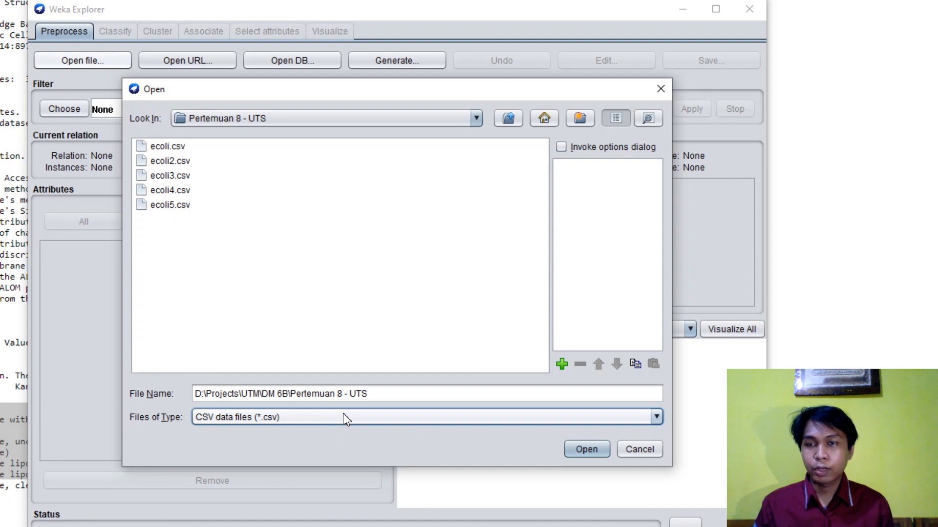
pyautogui.click(312, 421)
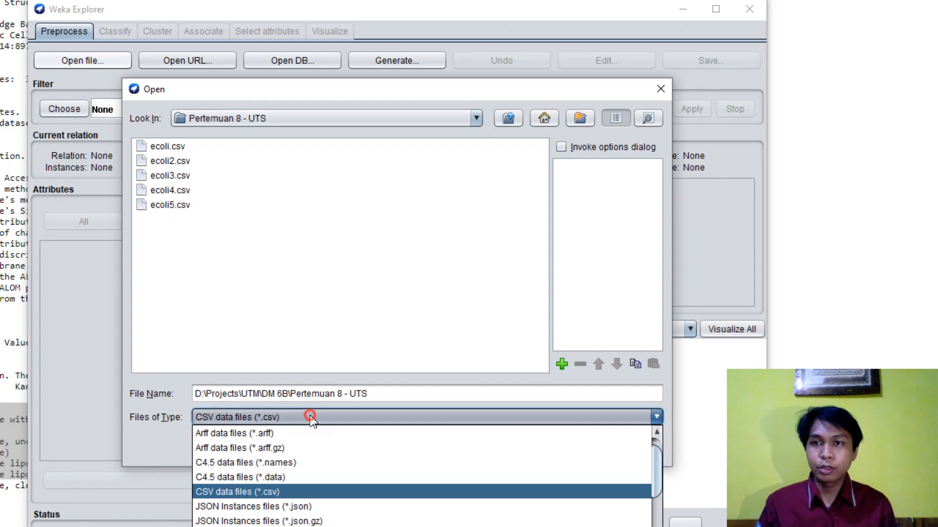
pyautogui.click(294, 492)
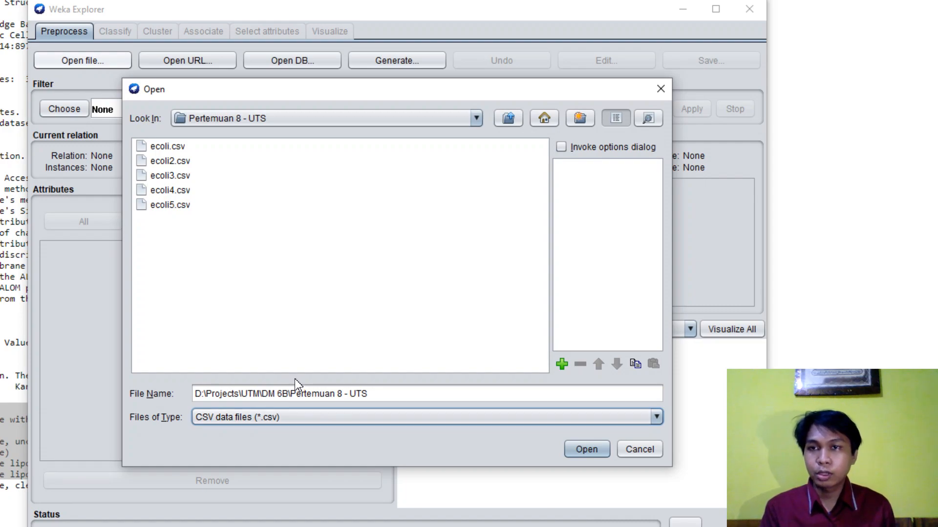
# - Load ecoli5.csv from the Pertemuan 8 - UTS folder as the dataset
pyautogui.click(175, 147)
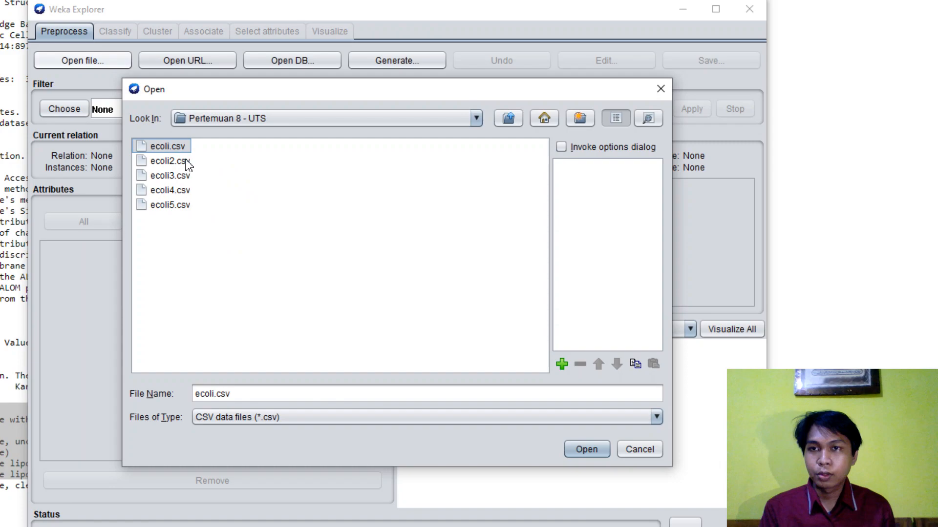
pyautogui.click(186, 161)
pyautogui.click(181, 208)
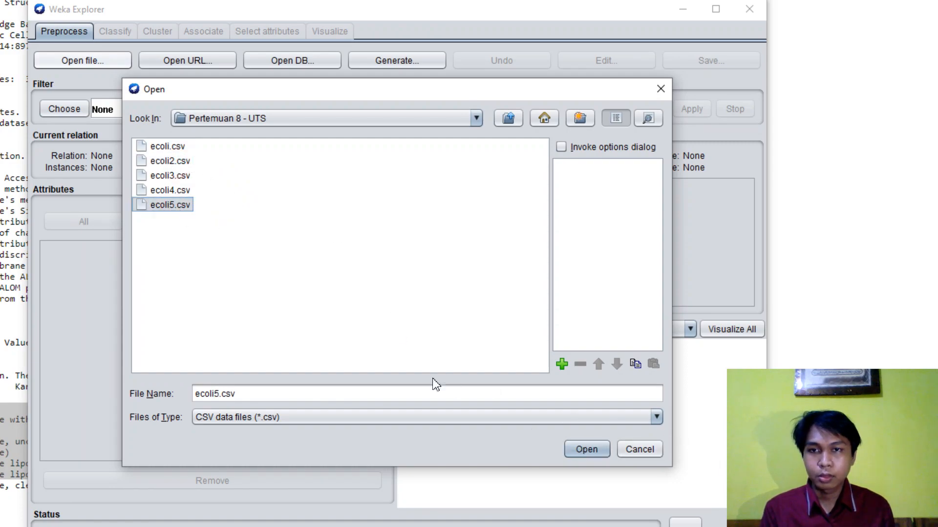
pyautogui.click(587, 449)
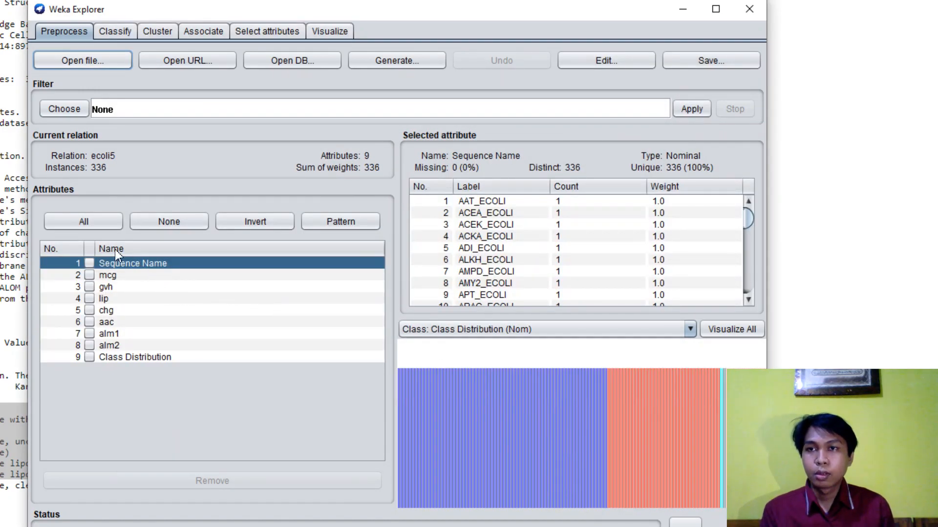
# - Go through the files from ecoli.csv to ecoli5.csv in the folder and load ecoli5.csv again
pyautogui.click(105, 67)
pyautogui.click(168, 205)
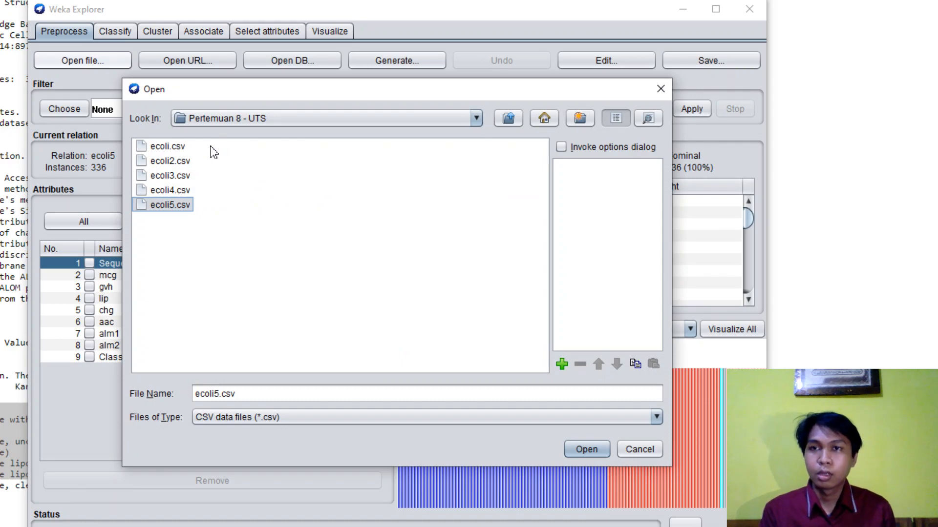
pyautogui.click(169, 191)
pyautogui.click(167, 177)
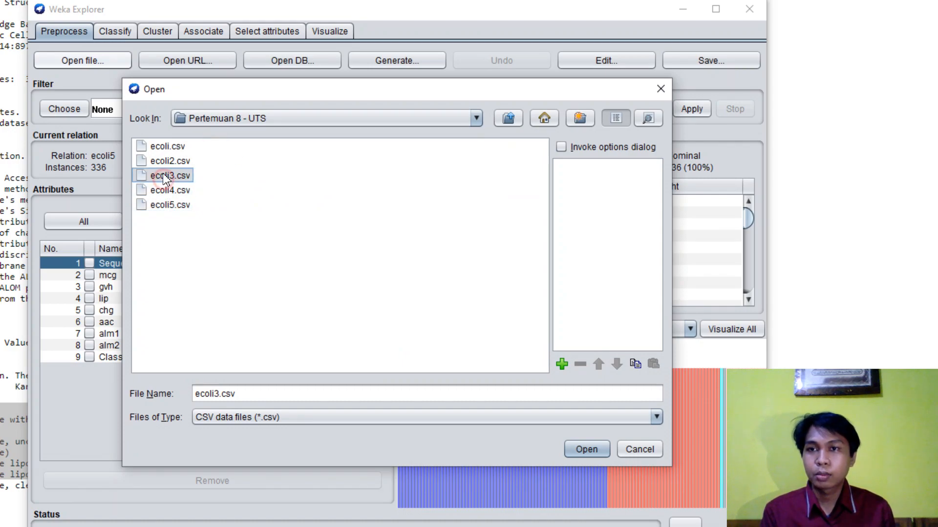
pyautogui.click(166, 162)
pyautogui.click(164, 148)
pyautogui.click(163, 163)
pyautogui.click(166, 177)
pyautogui.click(168, 191)
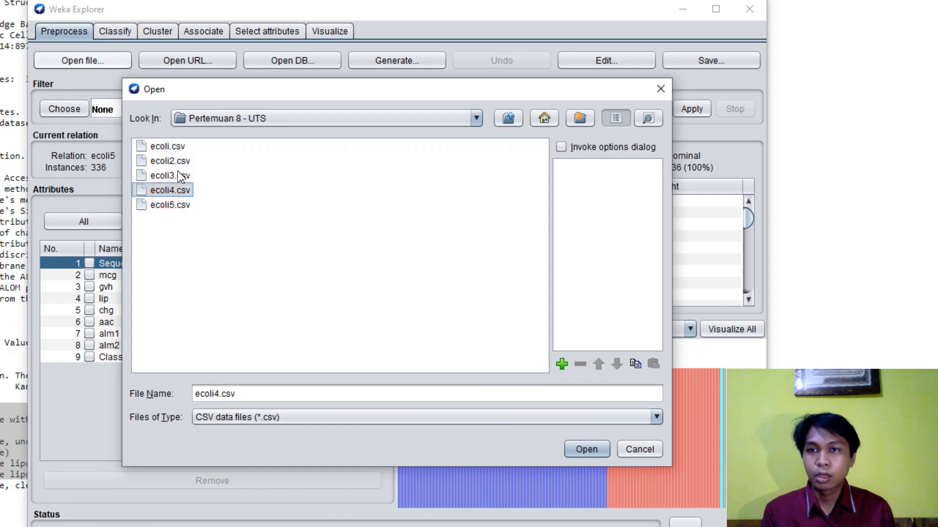
pyautogui.click(171, 148)
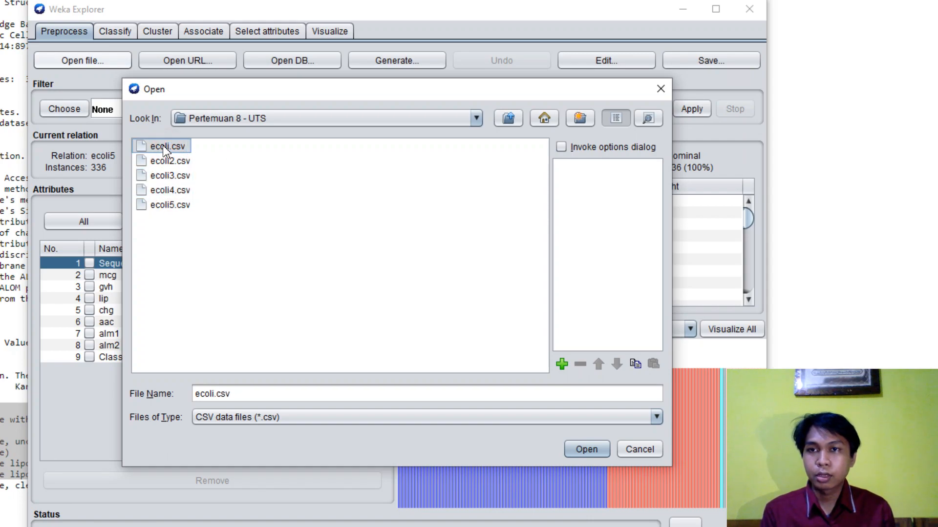
pyautogui.click(177, 190)
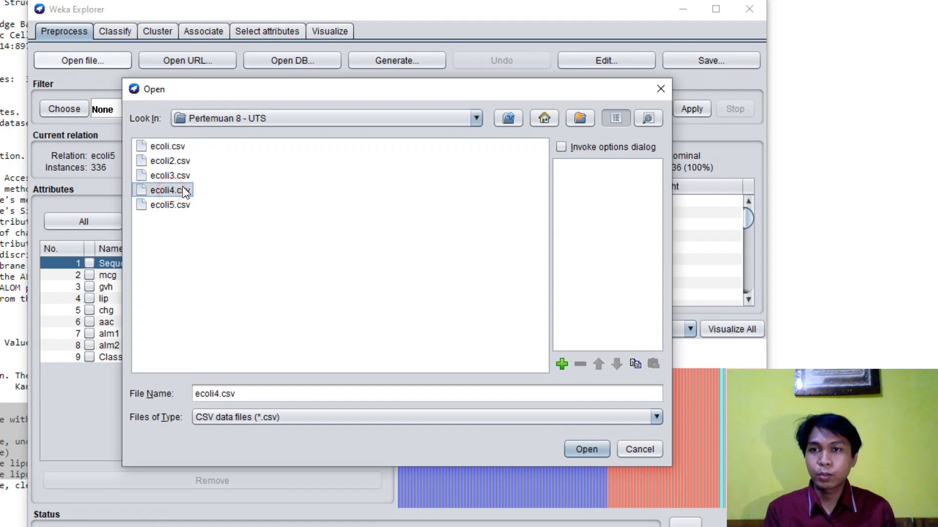
pyautogui.click(184, 147)
pyautogui.click(173, 176)
pyautogui.click(172, 161)
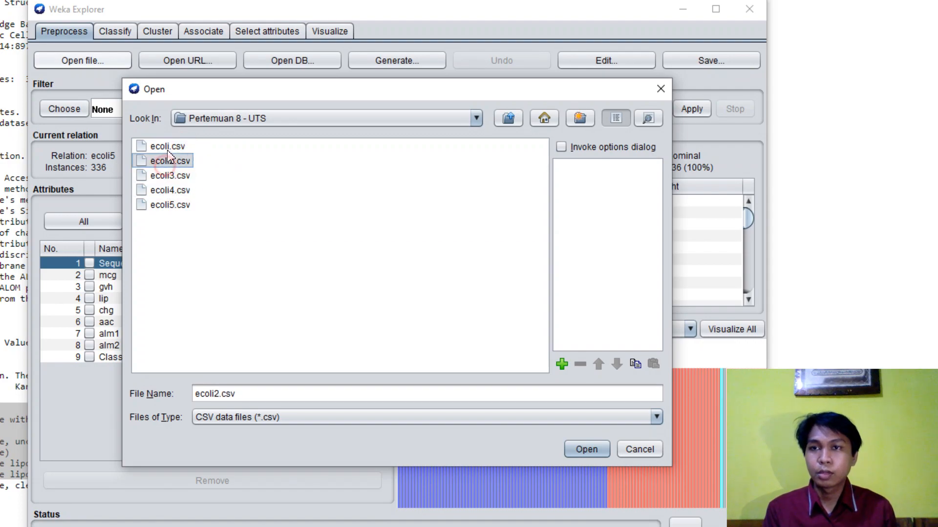
pyautogui.click(169, 146)
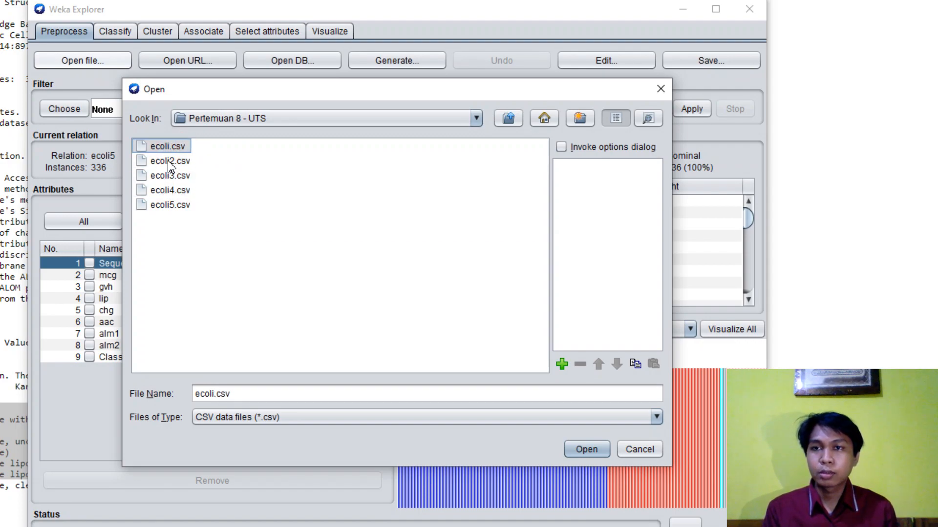
pyautogui.click(189, 191)
pyautogui.click(183, 206)
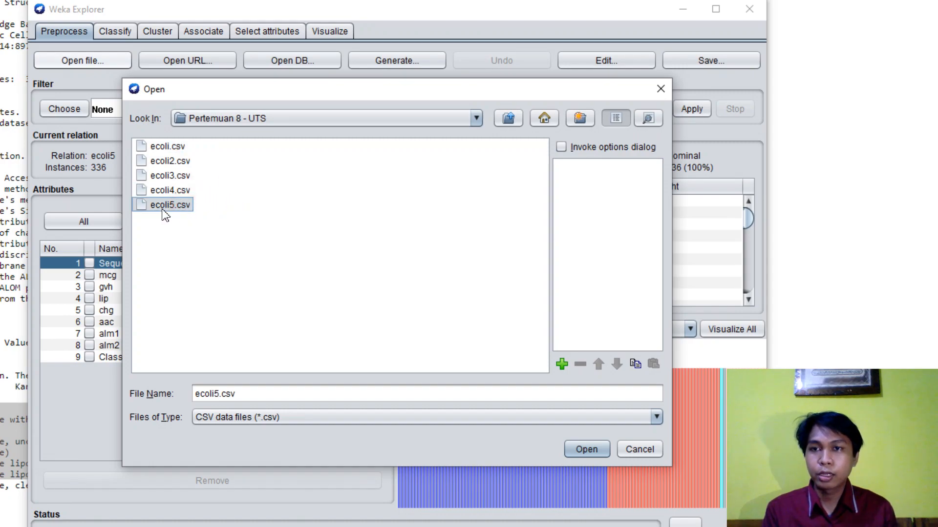
pyautogui.click(595, 452)
# - Examine the Sequence Name labels and the statistics of the mcg, gvh, lip and chg attributes
pyautogui.click(143, 287)
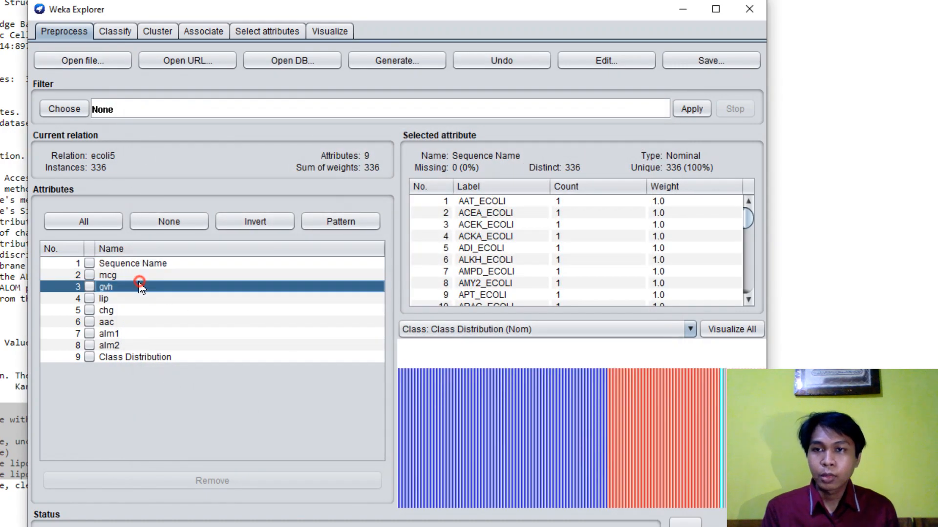
pyautogui.click(161, 265)
pyautogui.click(160, 274)
pyautogui.click(161, 263)
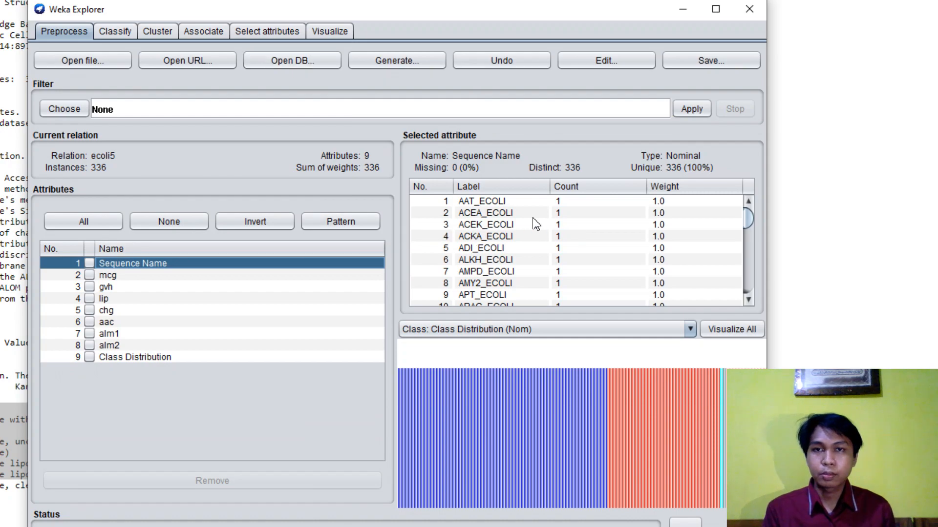
pyautogui.scroll(-5, 574, 244)
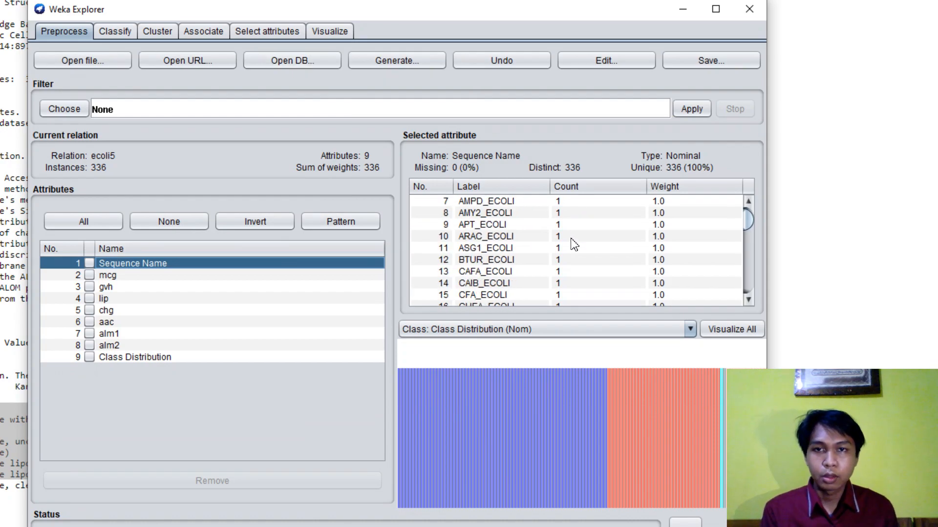
pyautogui.moveTo(749, 228); pyautogui.dragTo(745, 296)
pyautogui.click(140, 299)
pyautogui.click(137, 276)
pyautogui.click(136, 288)
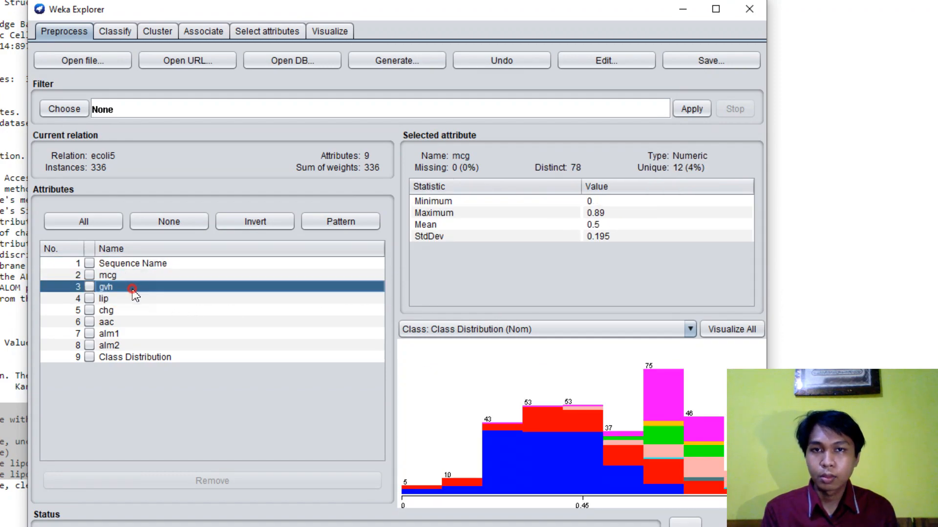
pyautogui.click(135, 310)
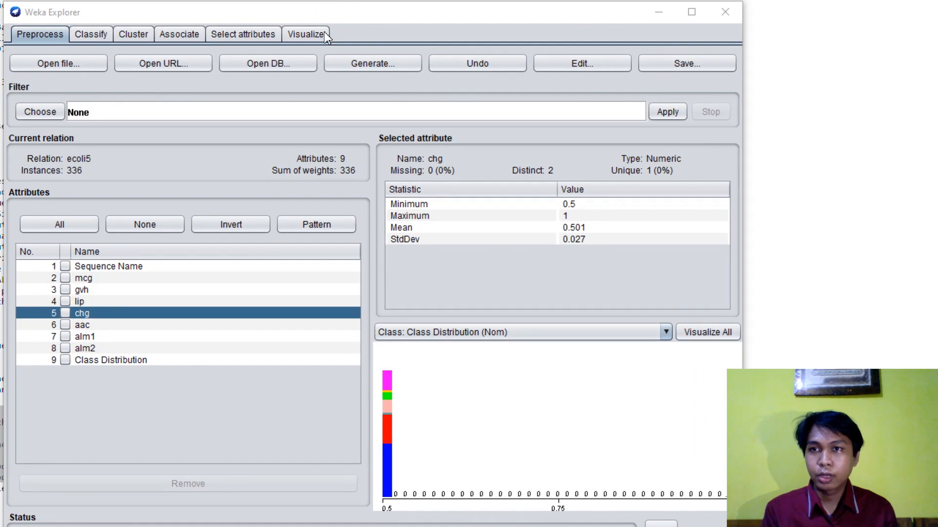
# - Go to the classification settings and try to pick a classifier from the trees group
pyautogui.click(93, 34)
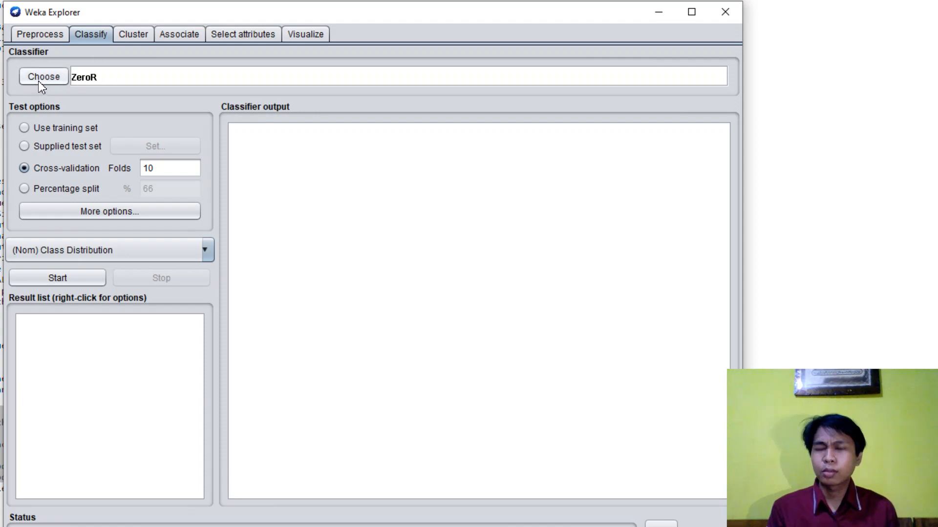
pyautogui.click(58, 81)
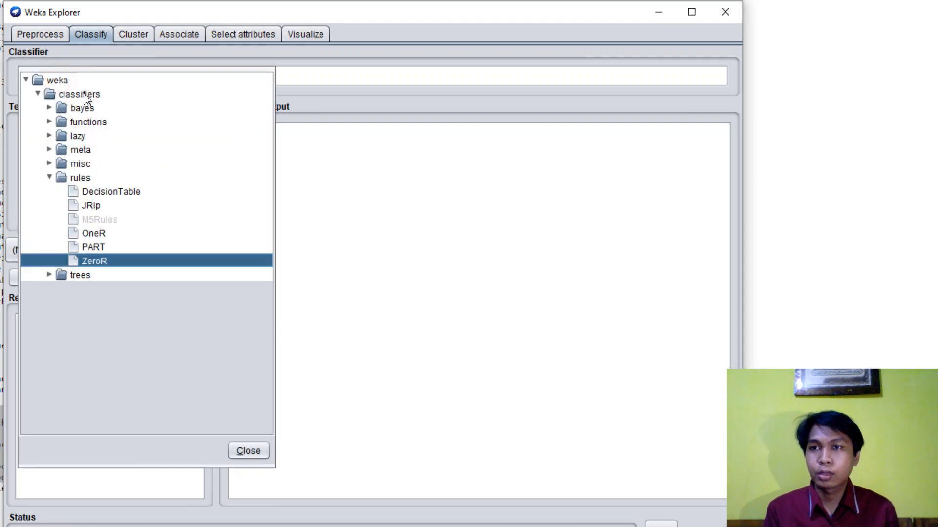
pyautogui.click(49, 177)
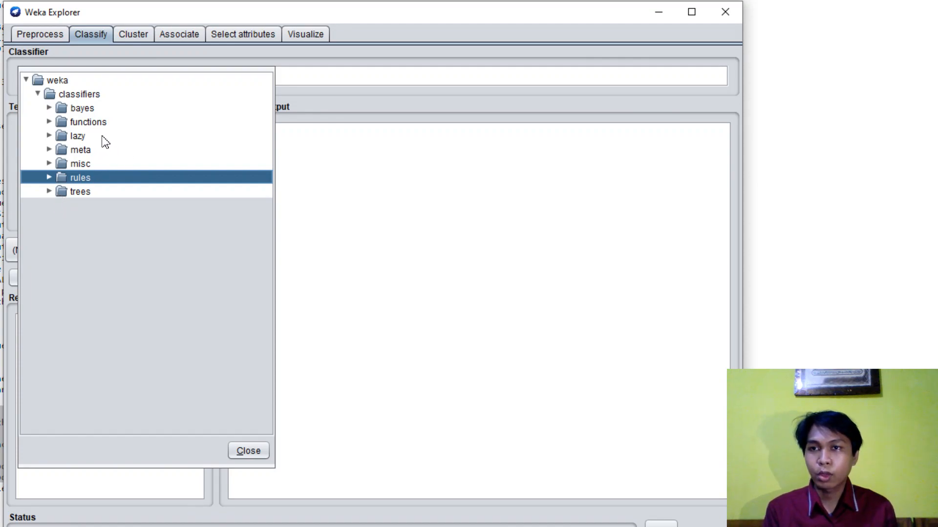
pyautogui.click(50, 191)
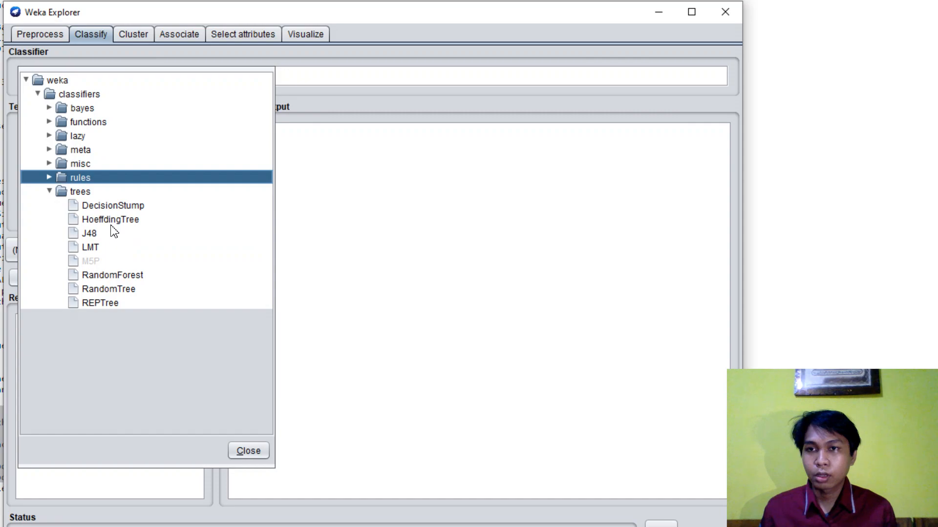
pyautogui.click(87, 204)
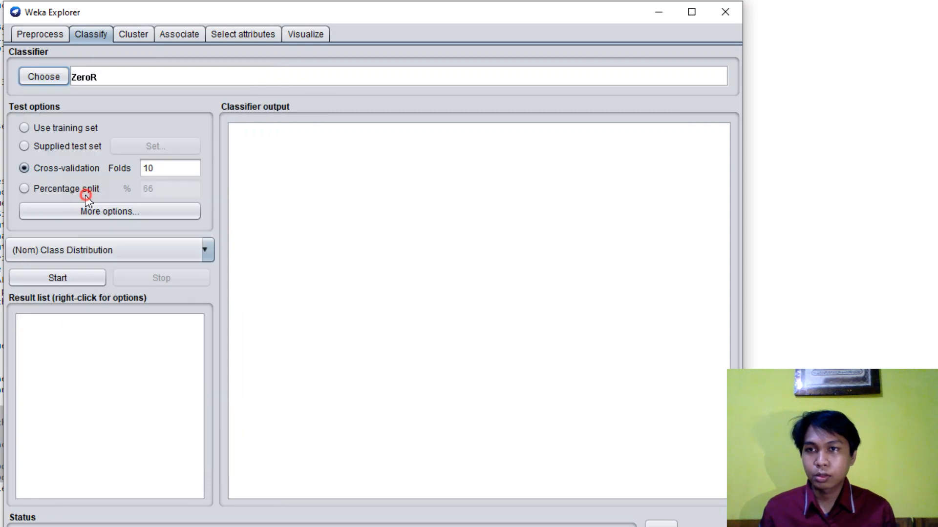
# - Choose the J48 classifier from the trees group and run it with Use training set as the test option
pyautogui.click(53, 78)
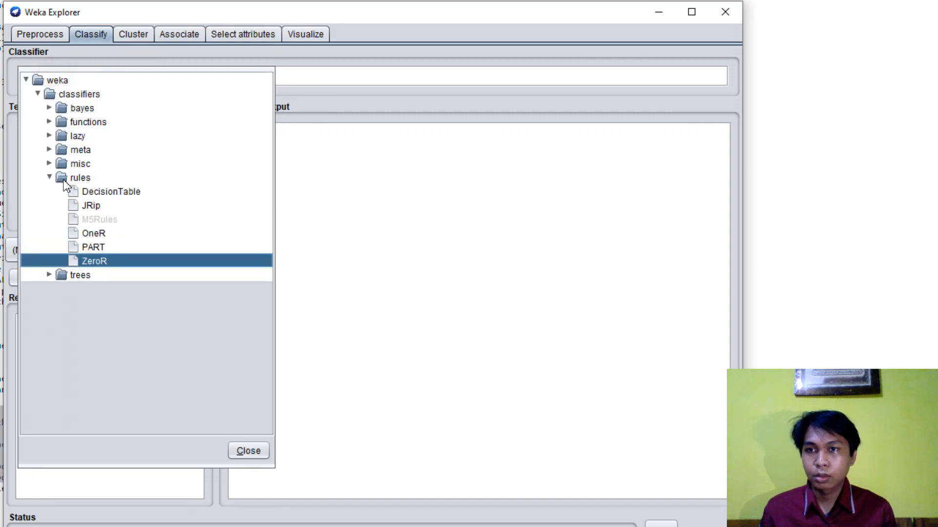
pyautogui.click(49, 177)
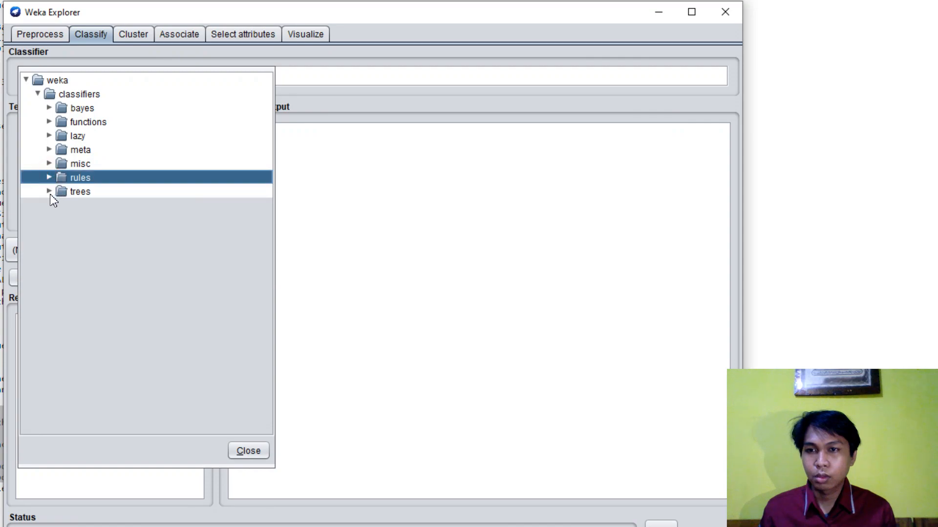
pyautogui.click(49, 191)
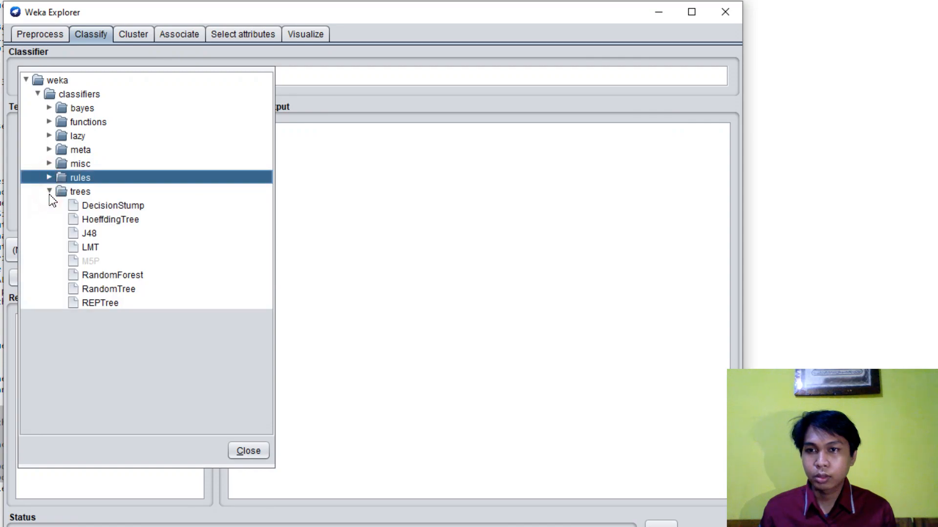
pyautogui.click(93, 234)
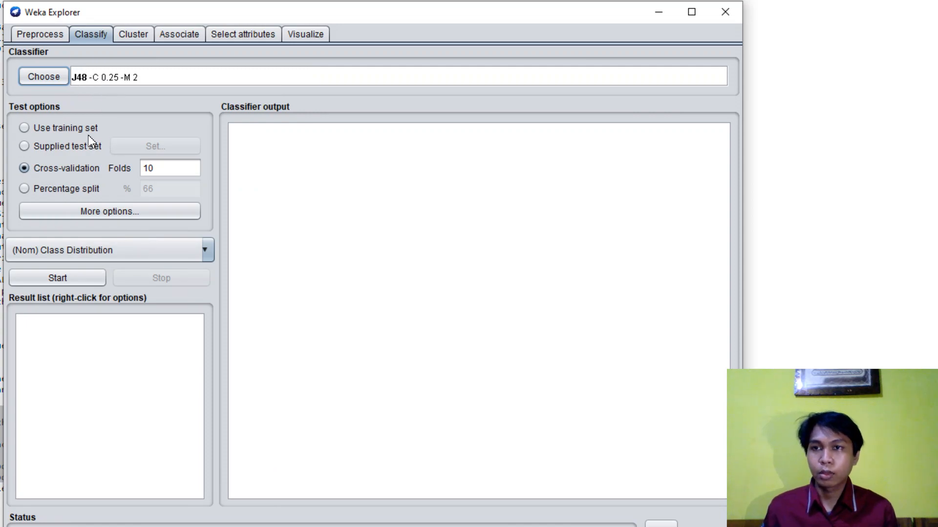
pyautogui.click(53, 132)
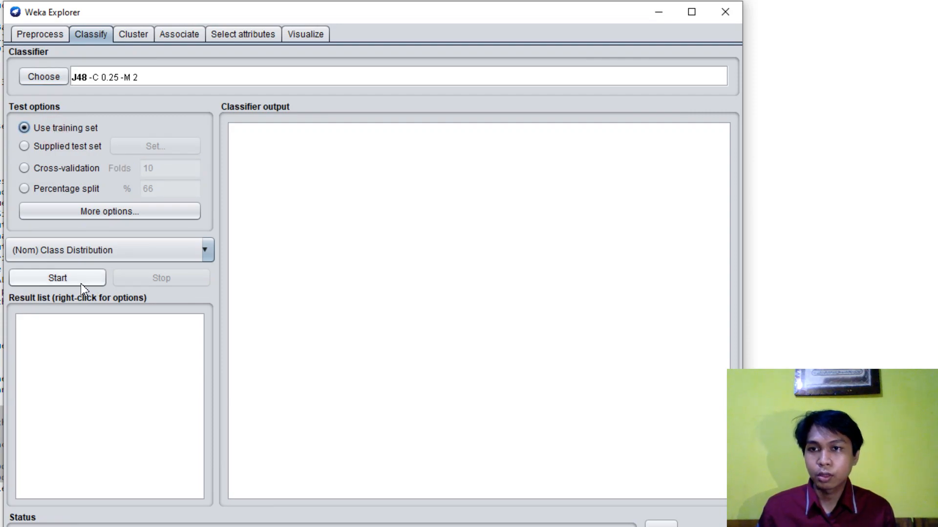
pyautogui.click(66, 283)
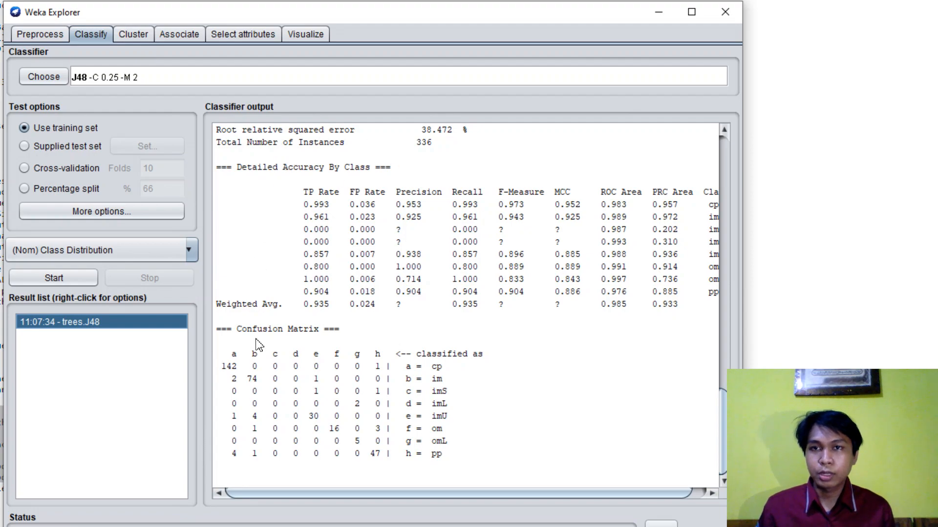
# - Examine the J48 output from the decision tree to the evaluation summary, especially the percentage of correctly classified instances
pyautogui.scroll(9, 257, 341)
pyautogui.scroll(20, 386, 281)
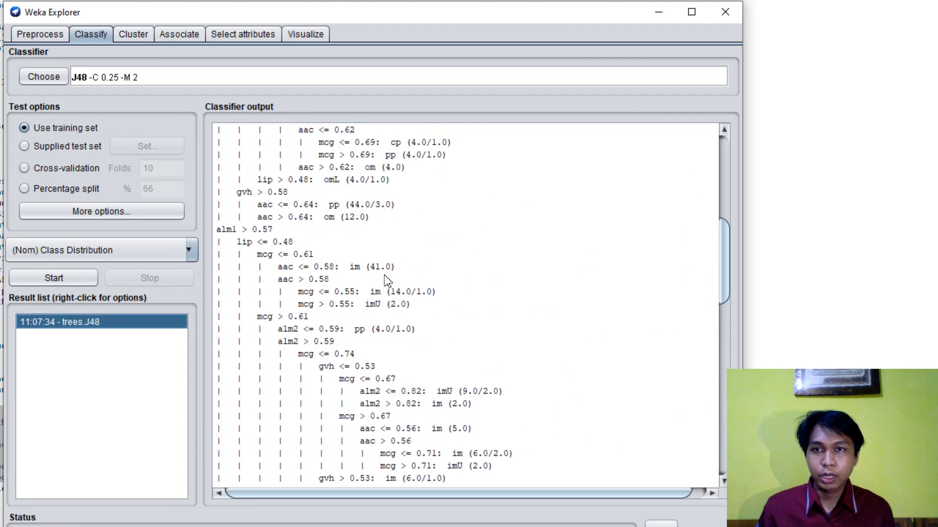
pyautogui.scroll(-9, 387, 282)
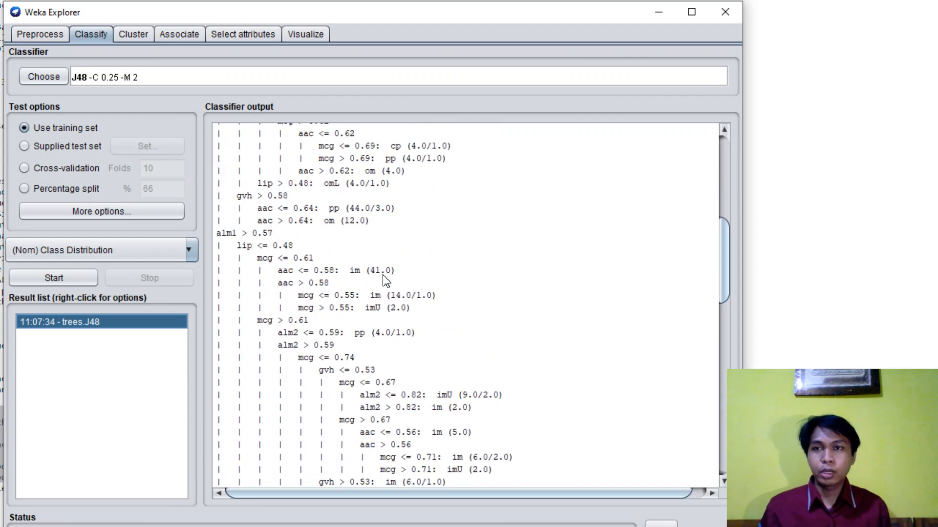
pyautogui.scroll(-3, 385, 280)
pyautogui.scroll(-11, 386, 281)
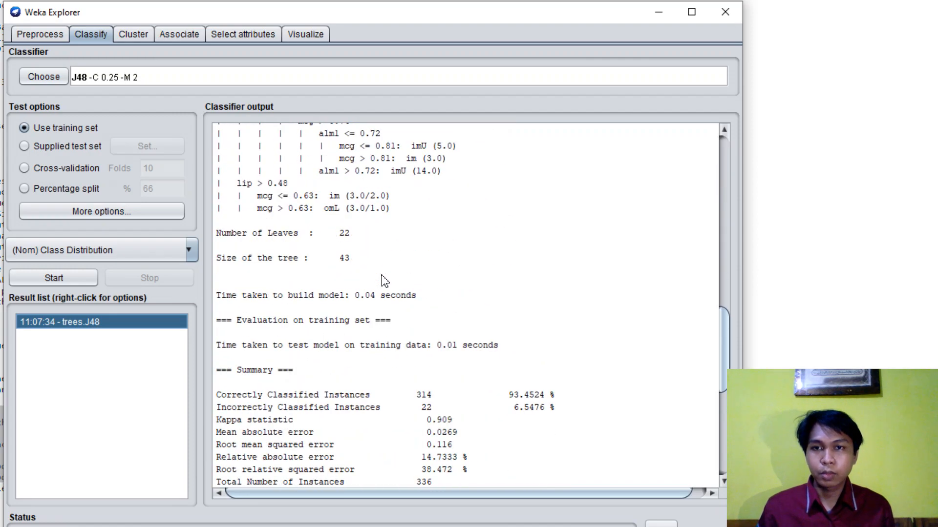
pyautogui.scroll(-2, 385, 282)
pyautogui.scroll(3, 269, 241)
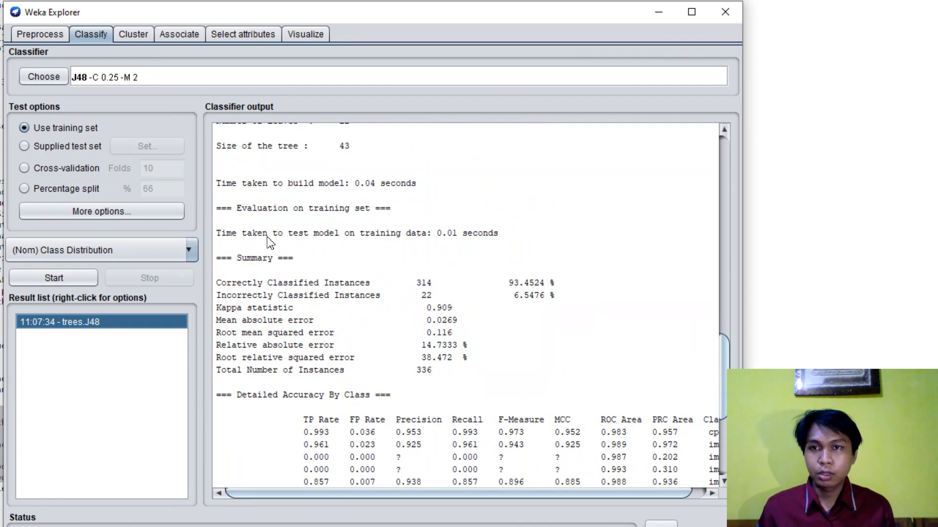
pyautogui.moveTo(237, 261); pyautogui.dragTo(273, 260)
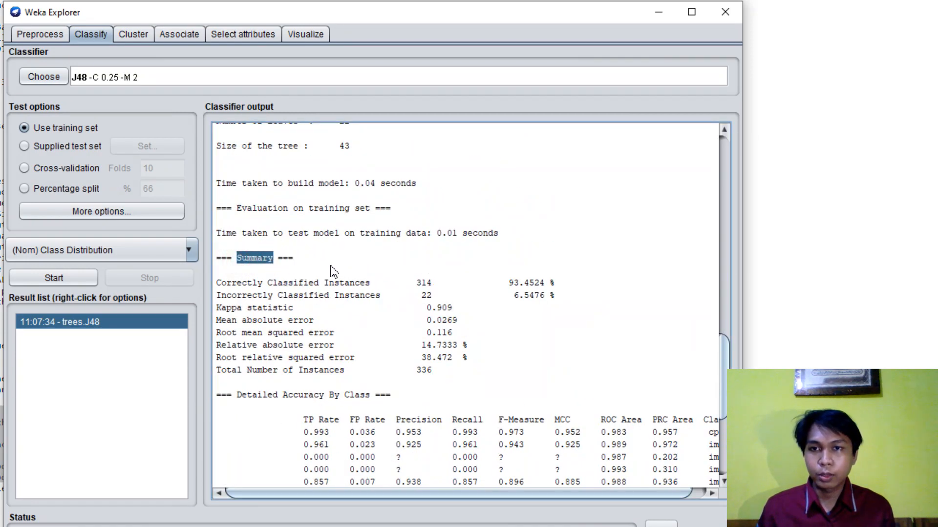
pyautogui.click(326, 311)
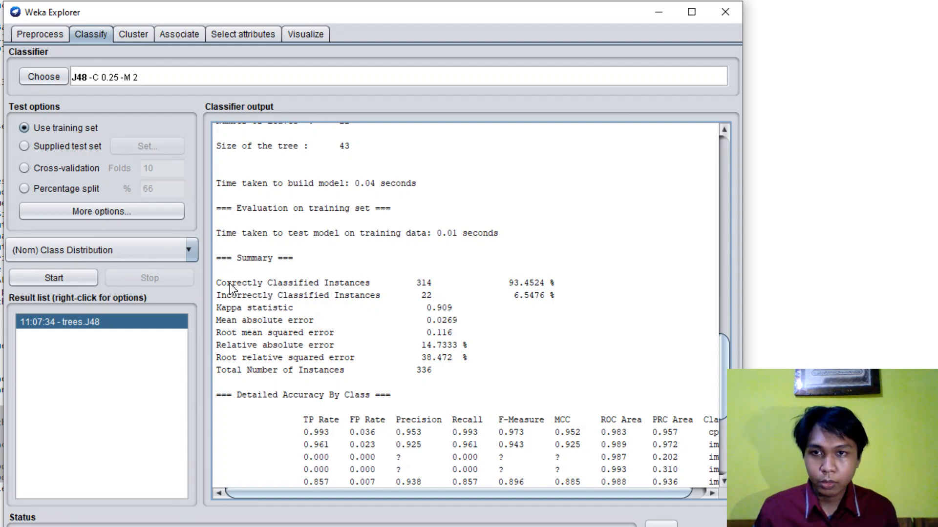
pyautogui.moveTo(217, 284); pyautogui.dragTo(321, 285)
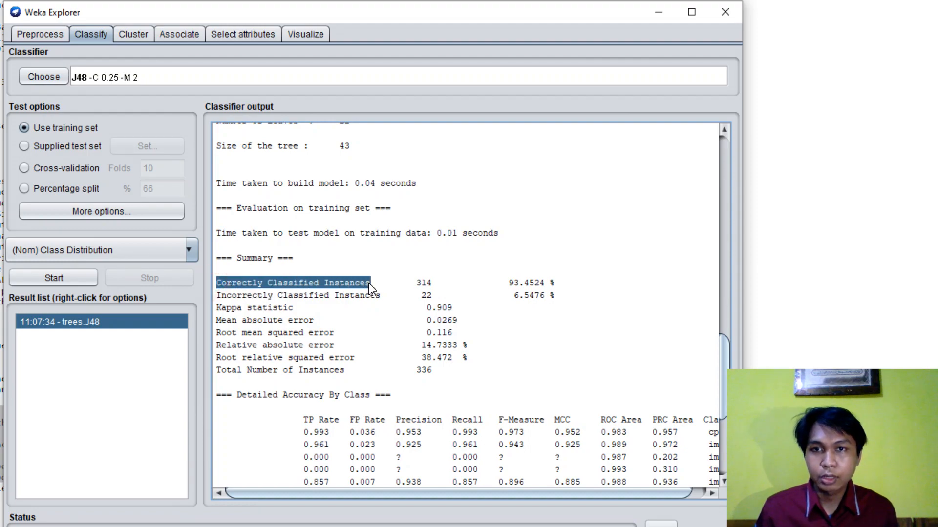
pyautogui.moveTo(503, 283); pyautogui.dragTo(553, 283)
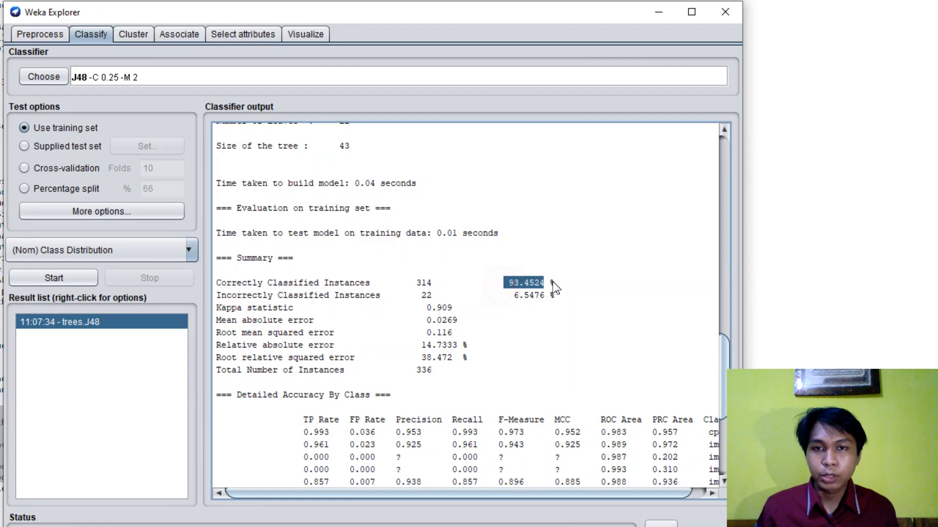
pyautogui.click(557, 284)
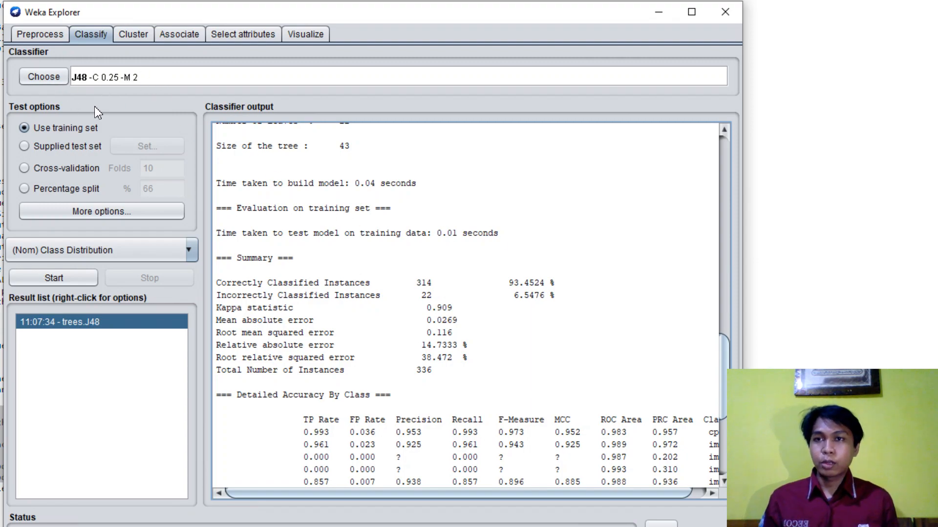
# - Choose the NaiveBayes classifier from the bayes group and run it on the training set
pyautogui.click(44, 80)
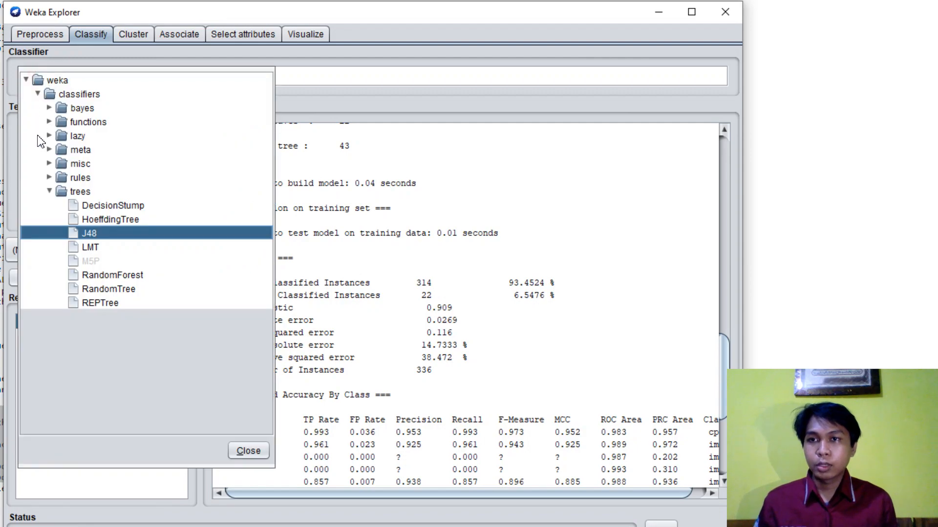
pyautogui.click(50, 109)
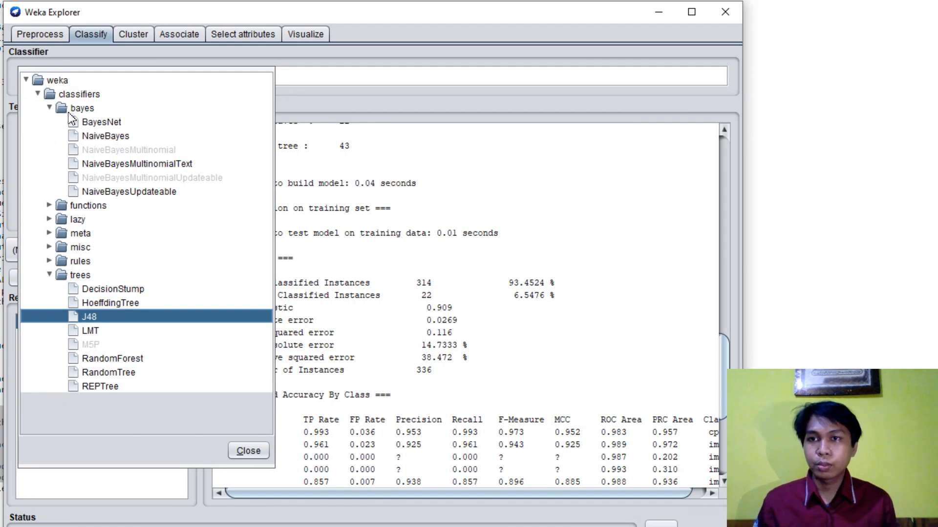
pyautogui.click(101, 137)
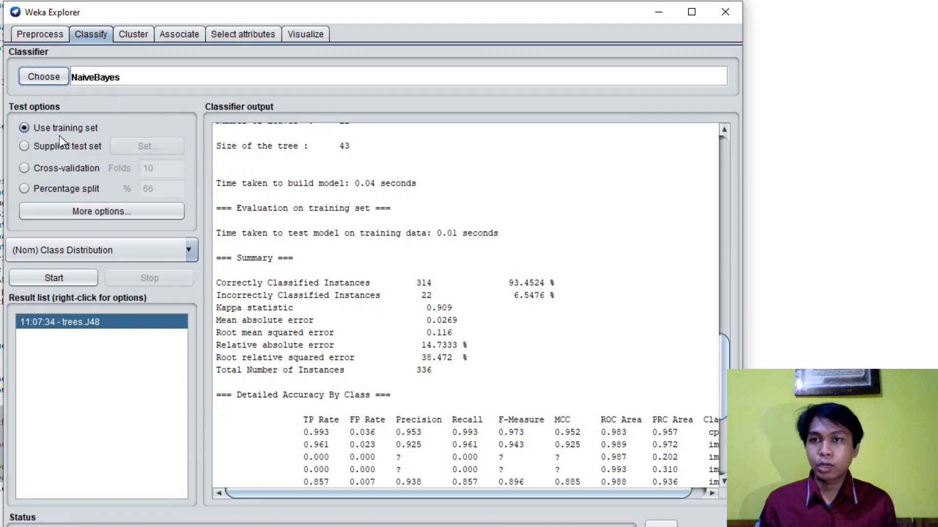
pyautogui.click(53, 278)
# - Examine the NaiveBayes attribute statistics and evaluation summary, especially the percentage of correctly classified instances
pyautogui.scroll(5, 337, 238)
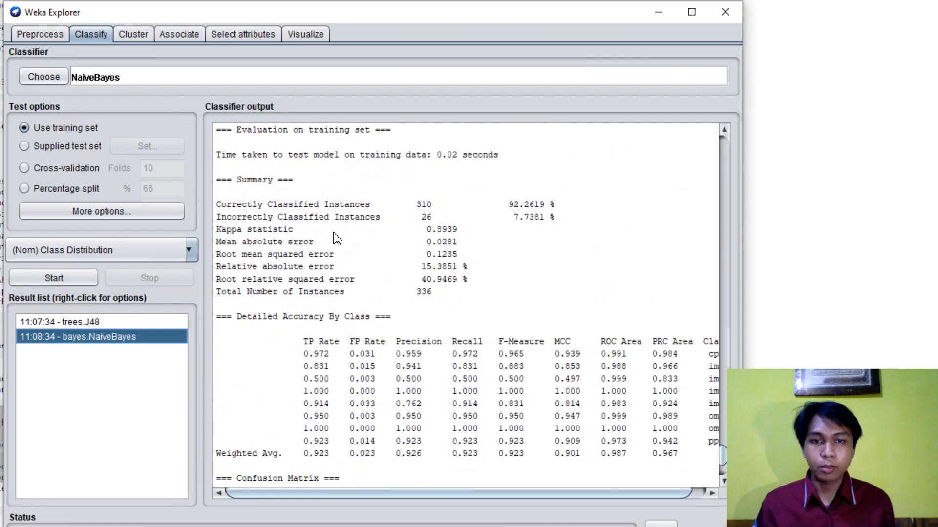
pyautogui.scroll(15, 557, 371)
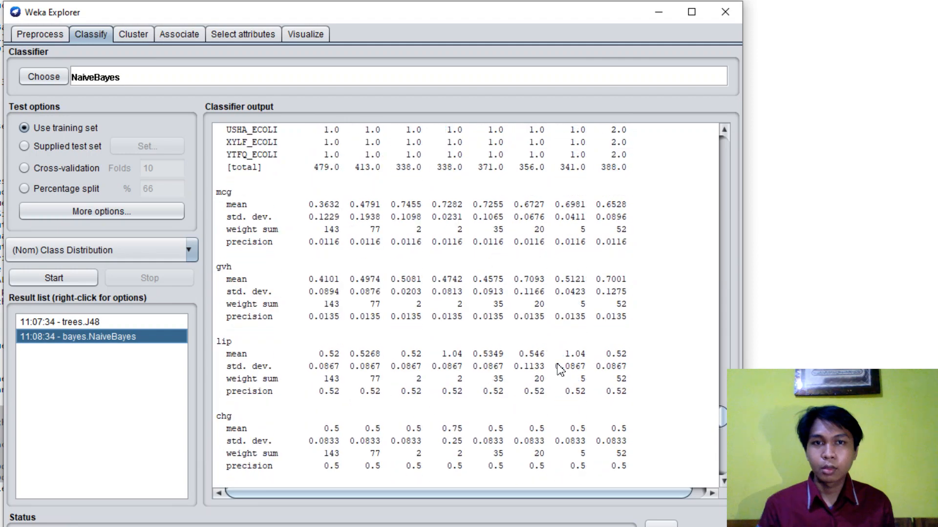
pyautogui.moveTo(722, 423); pyautogui.dragTo(718, 454)
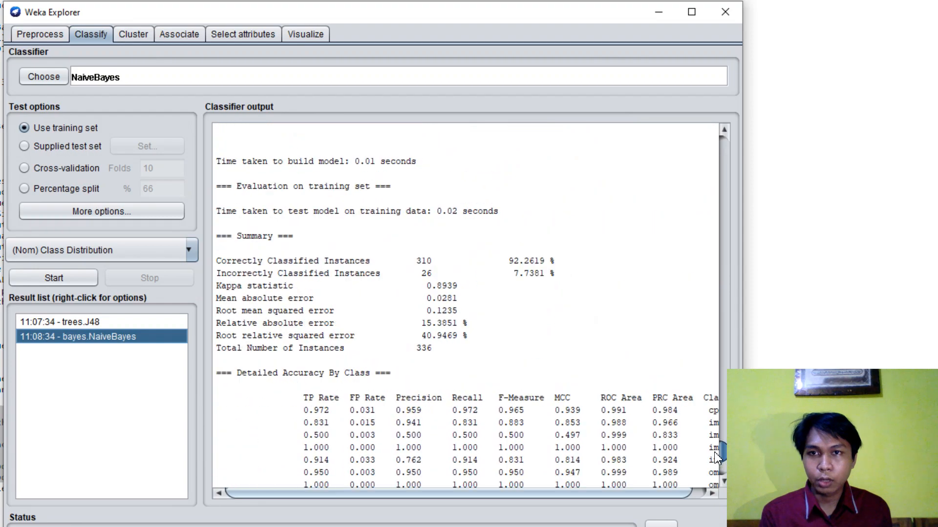
pyautogui.moveTo(237, 239); pyautogui.dragTo(273, 235)
pyautogui.click(274, 259)
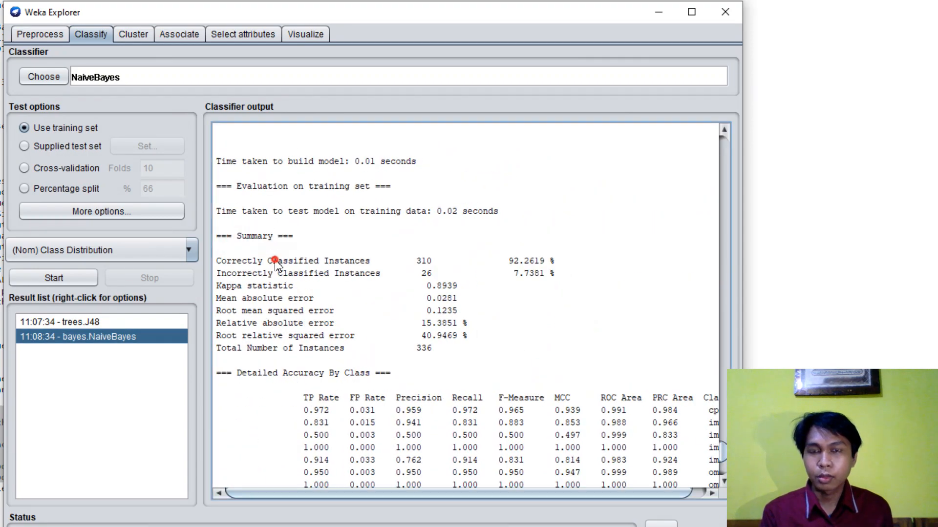
pyautogui.moveTo(221, 264); pyautogui.dragTo(411, 266)
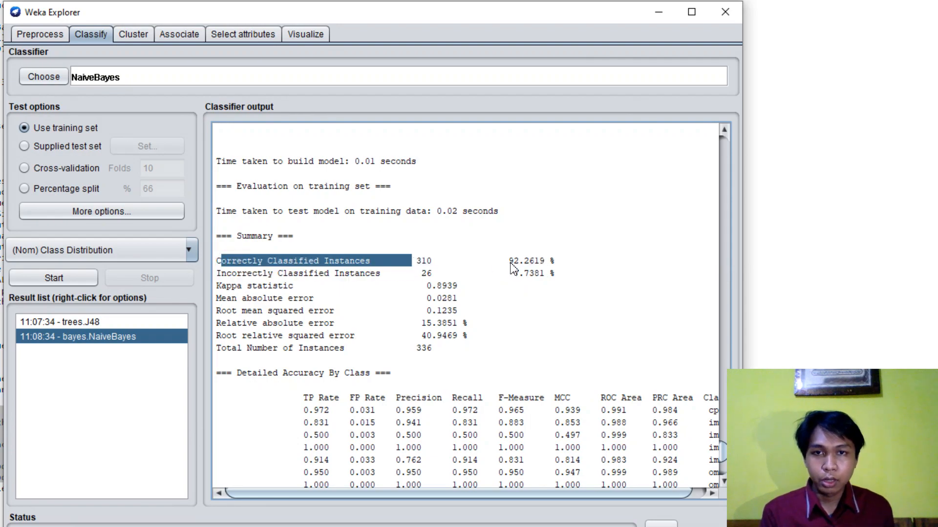
pyautogui.moveTo(510, 263); pyautogui.dragTo(577, 268)
pyautogui.click(574, 264)
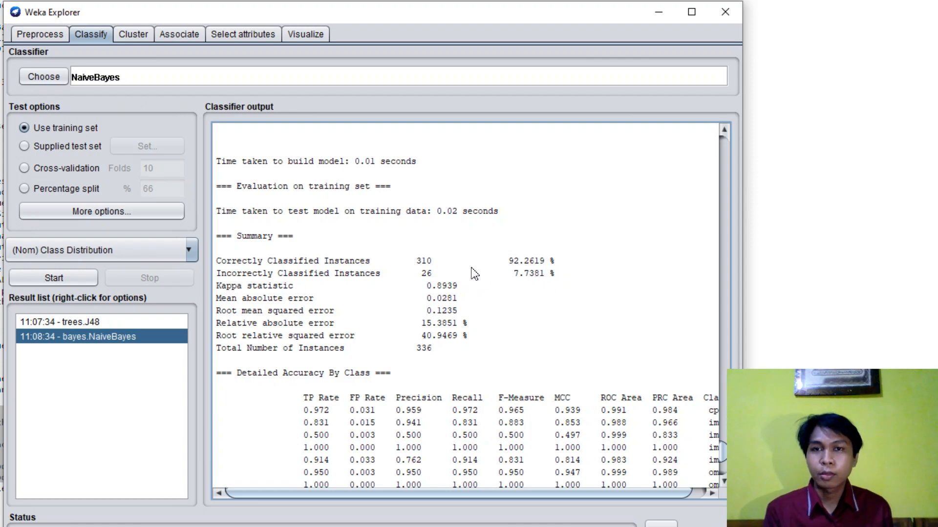
# - Compare the trees.J48 and bayes.NaiveBayes results by alternating between their outputs, ending on trees.J48
pyautogui.click(95, 322)
pyautogui.click(95, 337)
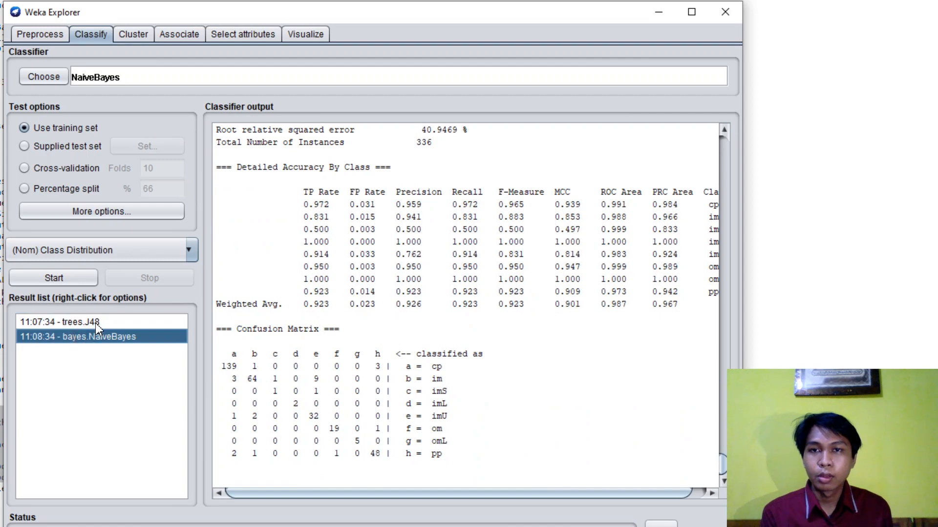
pyautogui.click(95, 322)
pyautogui.click(112, 338)
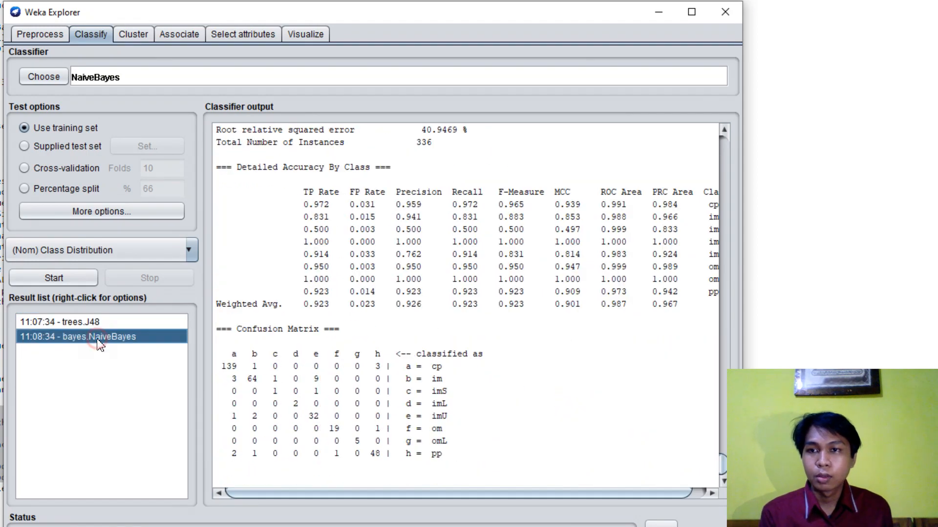
pyautogui.click(110, 323)
pyautogui.click(96, 338)
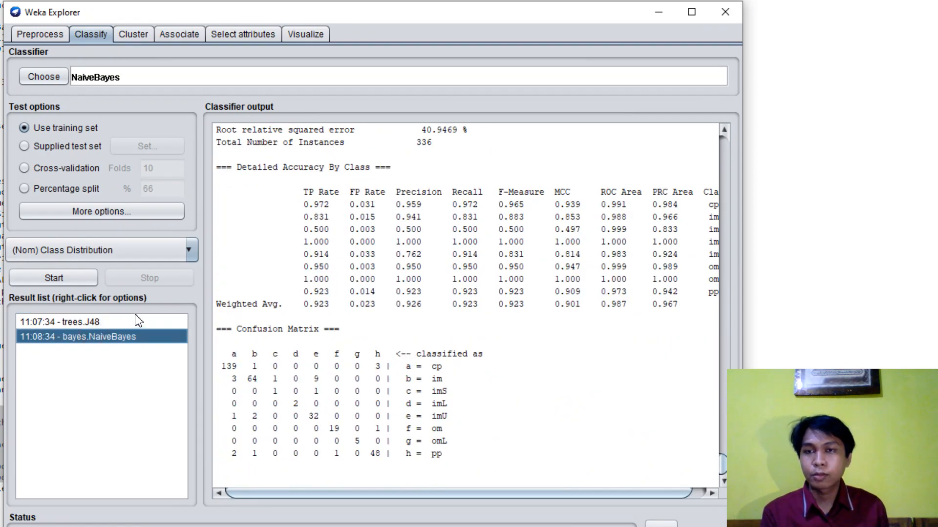
pyautogui.click(73, 323)
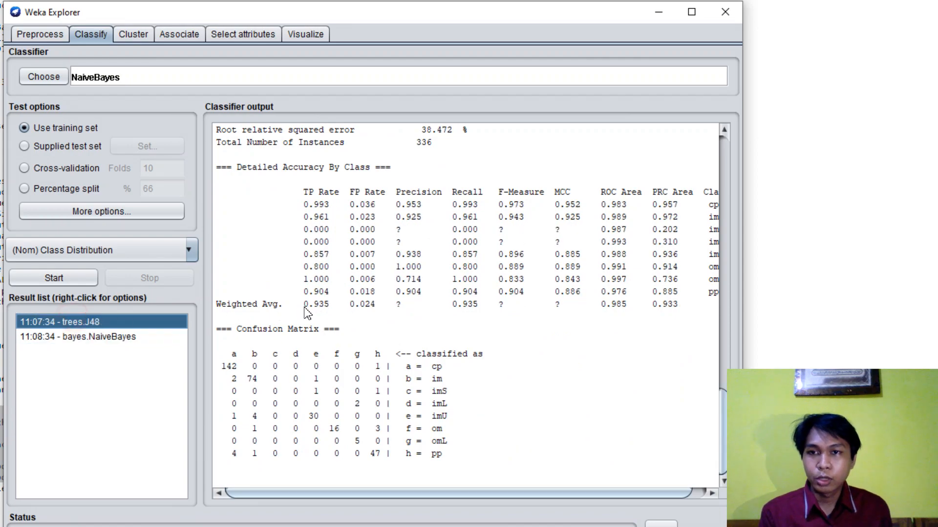
# - Examine the J48 confusion matrix and its class labels from cp to pp
pyautogui.moveTo(232, 362)
pyautogui.mouseDown()
pyautogui.moveTo(391, 389)
pyautogui.moveTo(446, 463)
pyautogui.moveTo(236, 377)
pyautogui.moveTo(237, 355)
pyautogui.mouseUp()
pyautogui.click(455, 458)
pyautogui.click(237, 356)
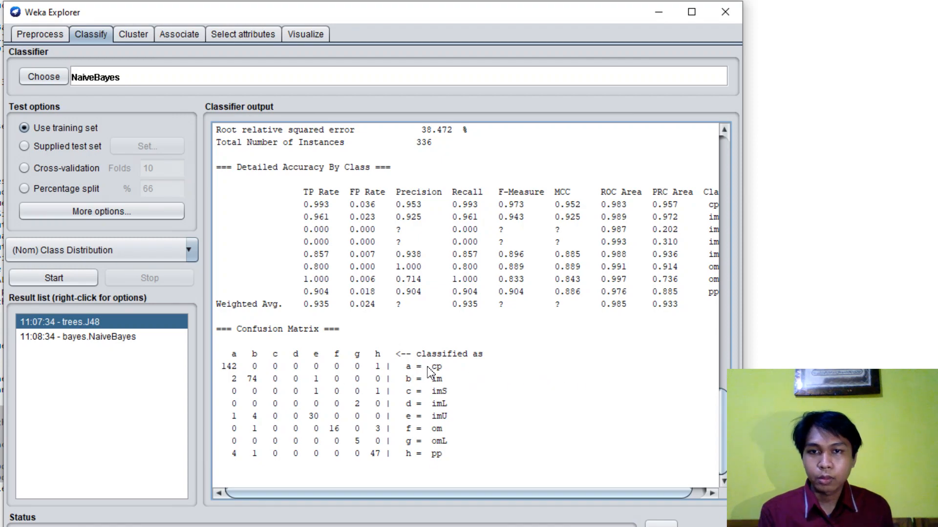
pyautogui.moveTo(431, 366); pyautogui.dragTo(450, 415)
pyautogui.click(454, 417)
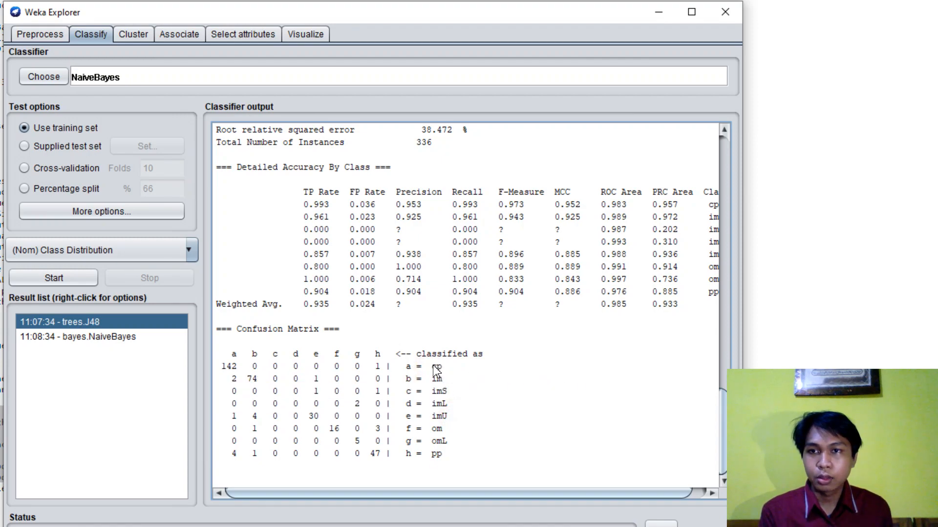
pyautogui.moveTo(435, 371); pyautogui.dragTo(451, 454)
pyautogui.click(446, 430)
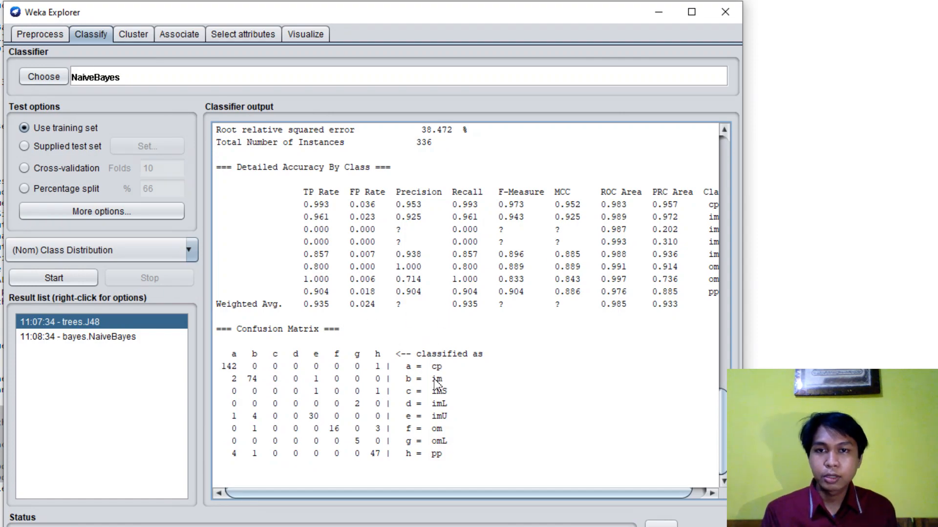
pyautogui.moveTo(431, 373); pyautogui.dragTo(451, 458)
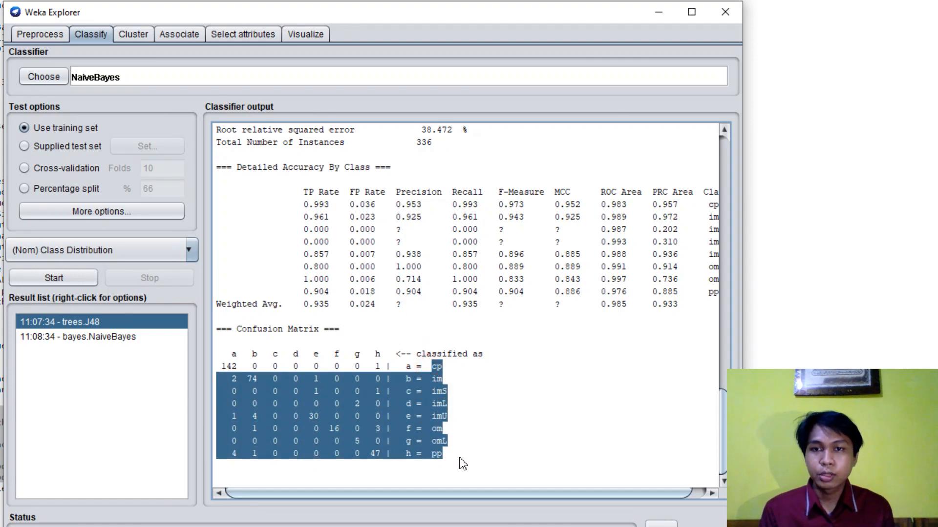
pyautogui.click(451, 458)
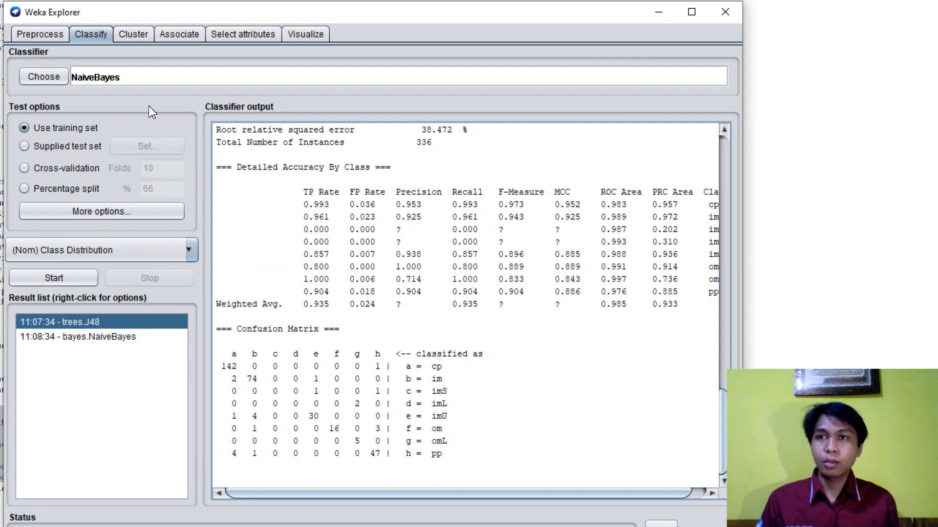
# - Switch to the Orange workflow and review its Neural Network, Tree and Naive Bayes learner widgets
pyautogui.click(137, 11)
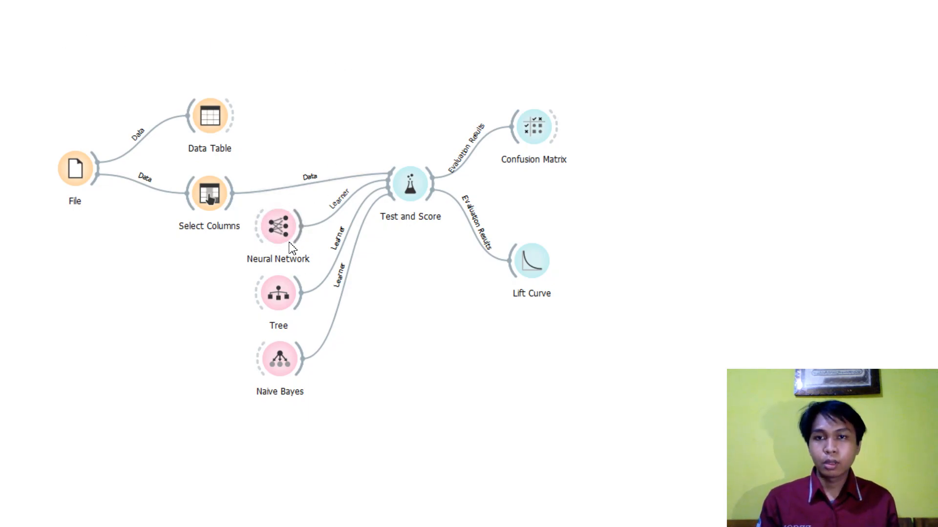
pyautogui.click(280, 229)
pyautogui.click(278, 289)
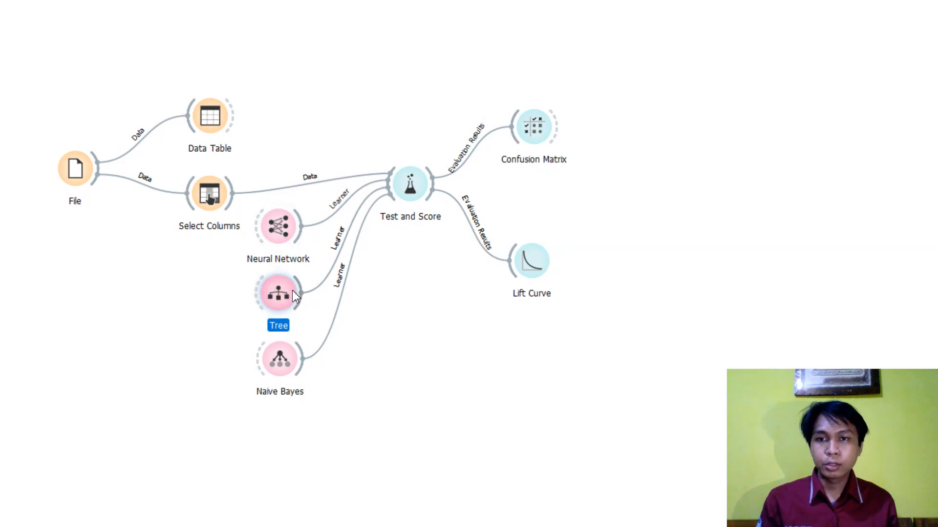
pyautogui.click(291, 377)
pyautogui.click(351, 398)
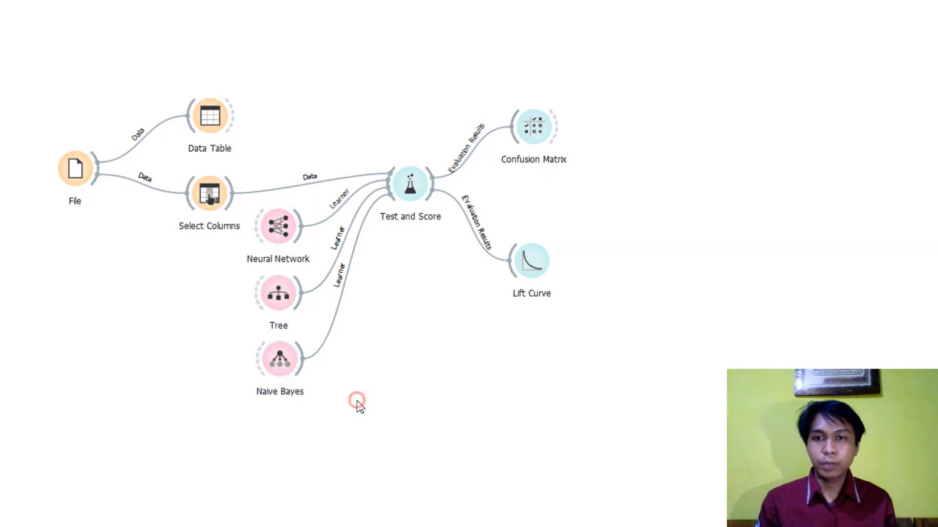
# - Open the File widget and choose ecoli2.xlsx as its source file
pyautogui.doubleClick(76, 177)
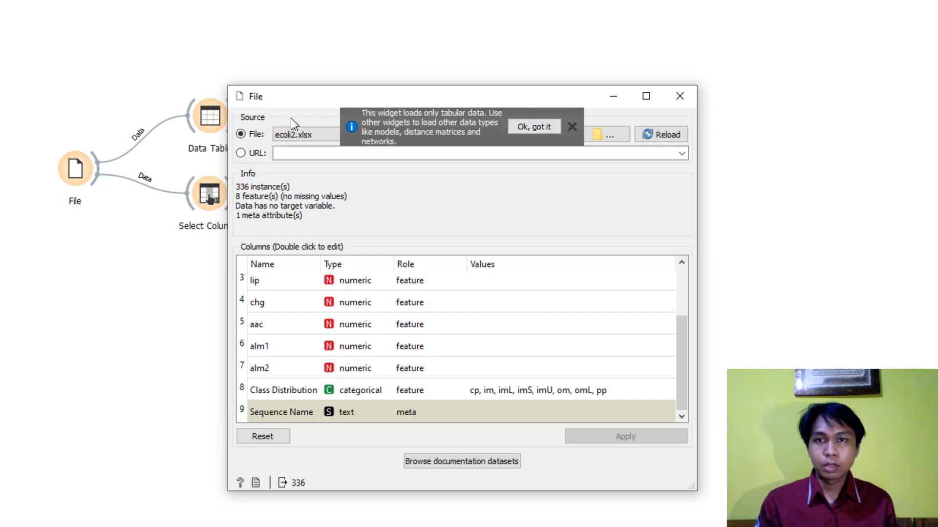
pyautogui.click(314, 138)
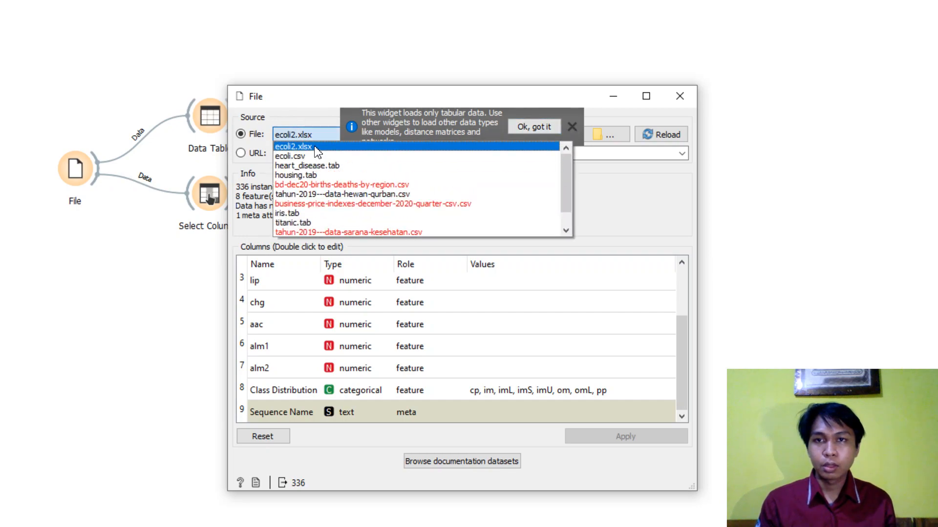
pyautogui.click(314, 148)
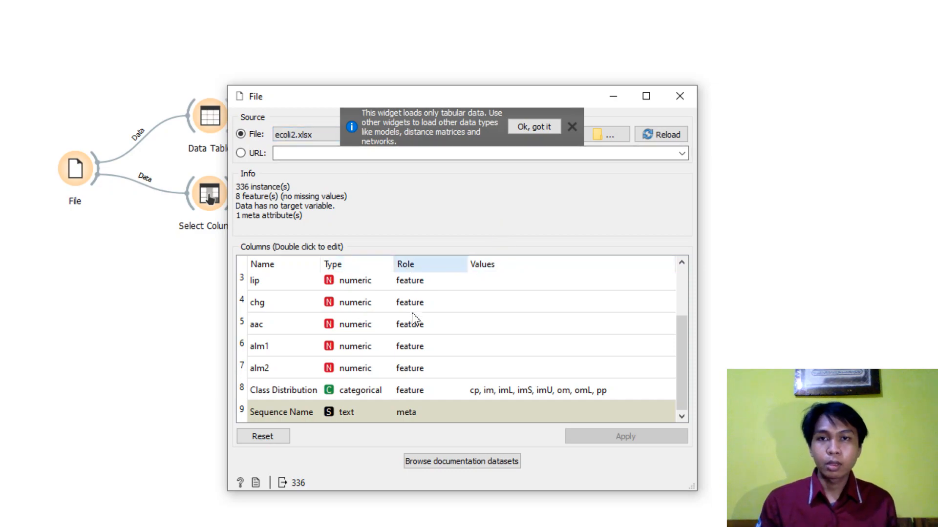
pyautogui.scroll(1, 400, 328)
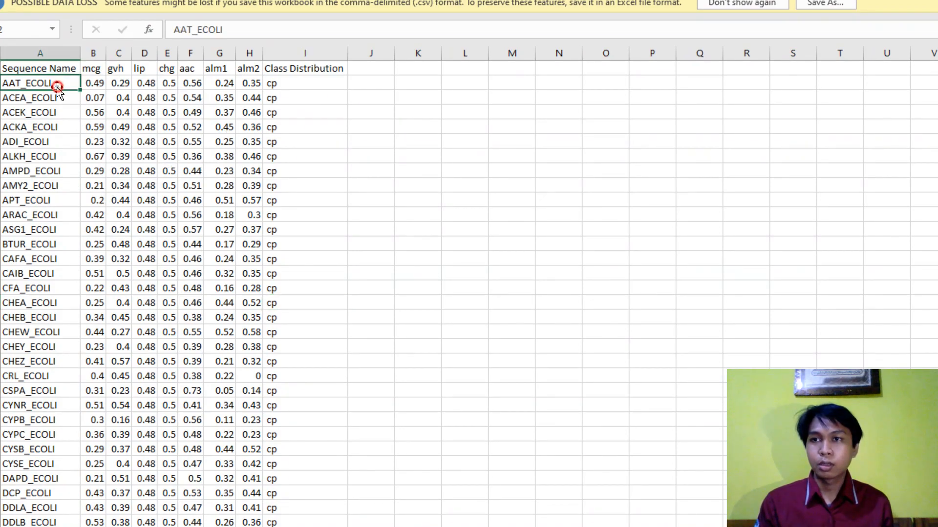
# - Check the Sequence Name entries in the Excel sheet, then examine the column list in Orange's File widget
pyautogui.click(54, 84)
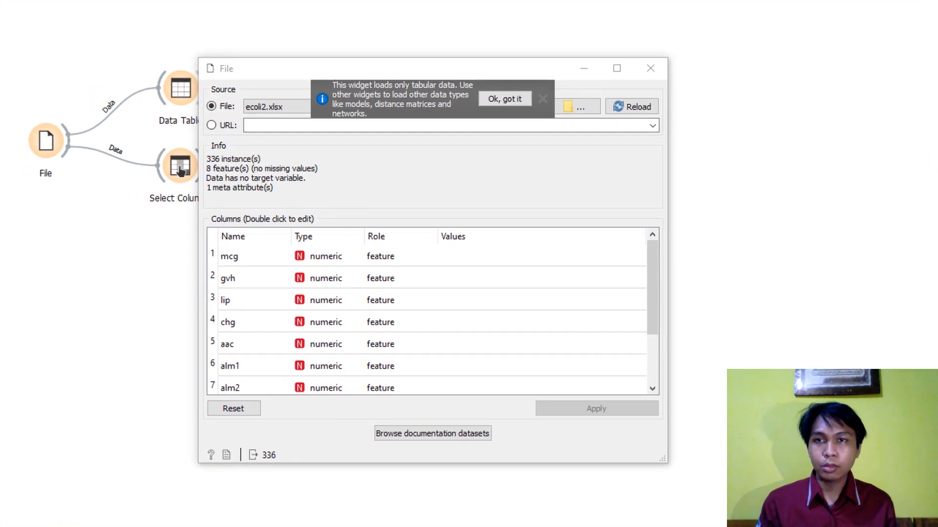
pyautogui.moveTo(287, 75); pyautogui.dragTo(280, 40)
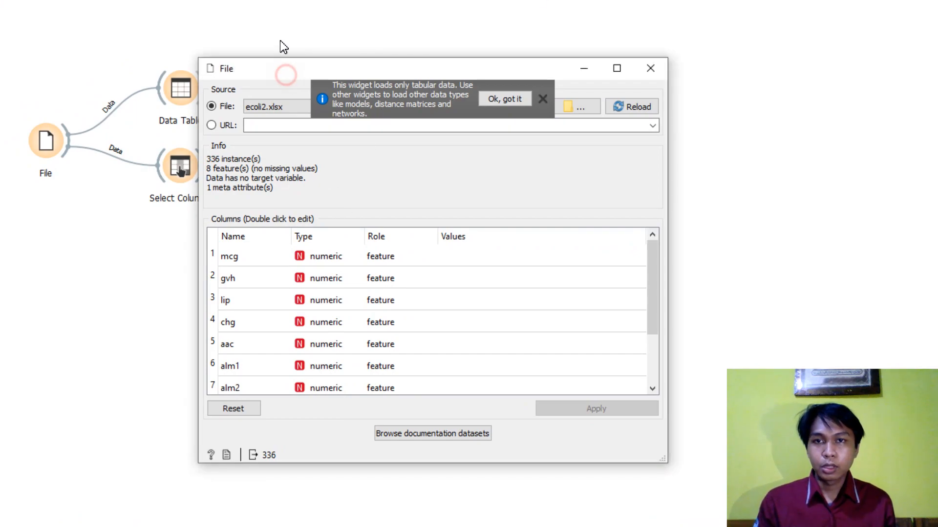
pyautogui.scroll(-2, 342, 248)
pyautogui.scroll(2, 344, 249)
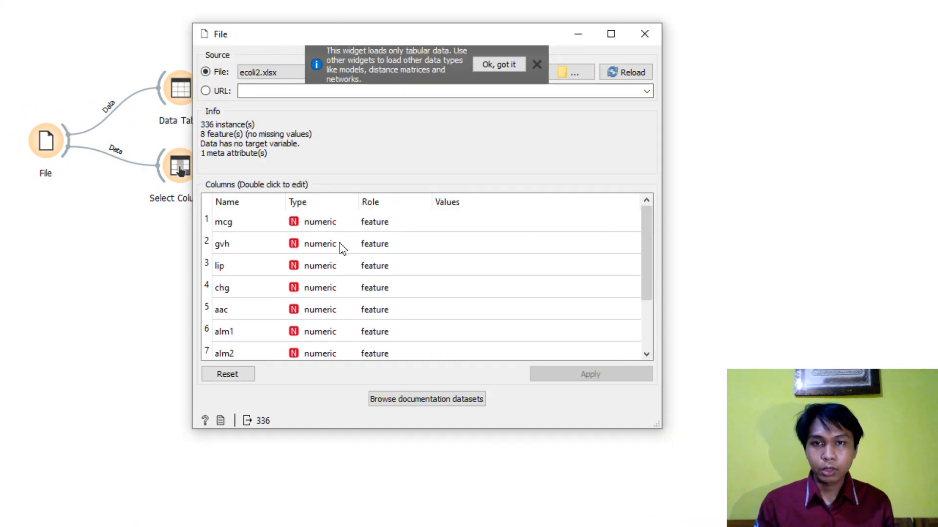
# - Inspect the editable name and role options of the mcg column and the type options of the Sequence Name column
pyautogui.doubleClick(242, 220)
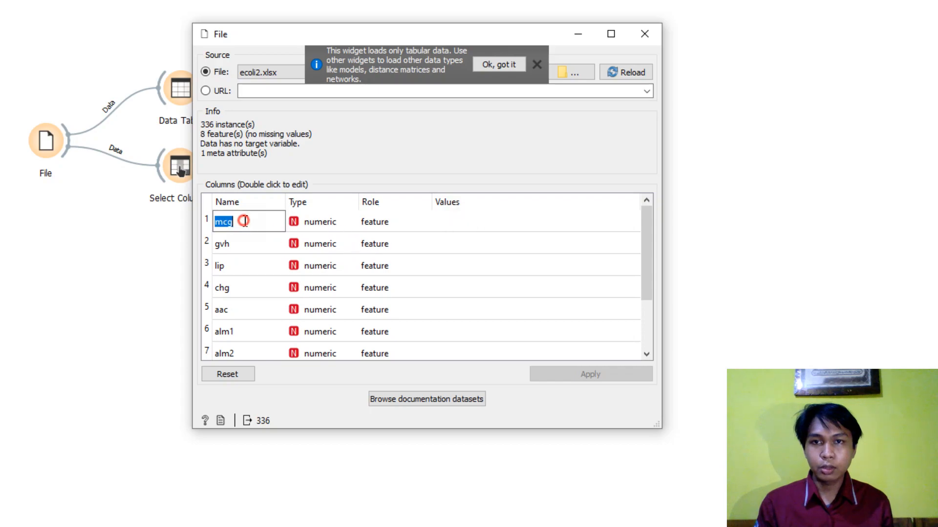
pyautogui.click(247, 252)
pyautogui.doubleClick(401, 227)
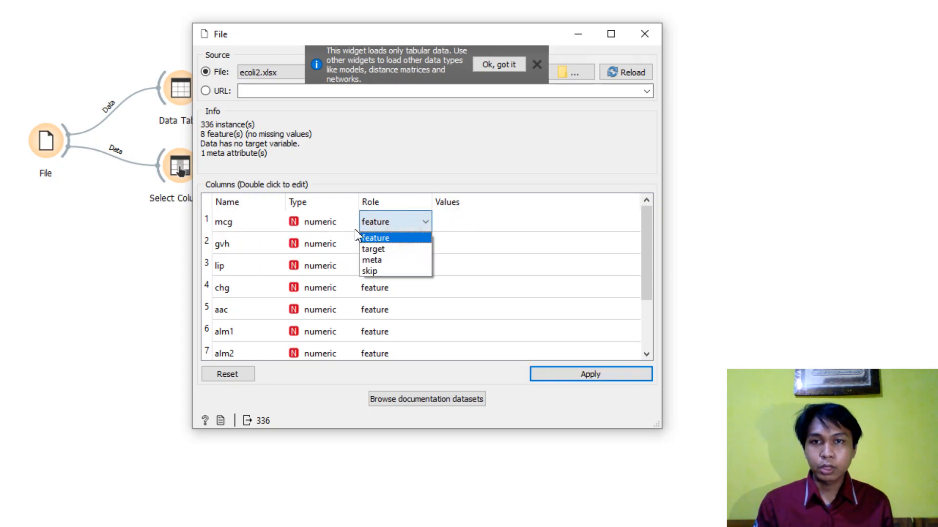
pyautogui.click(582, 247)
pyautogui.scroll(-1, 430, 267)
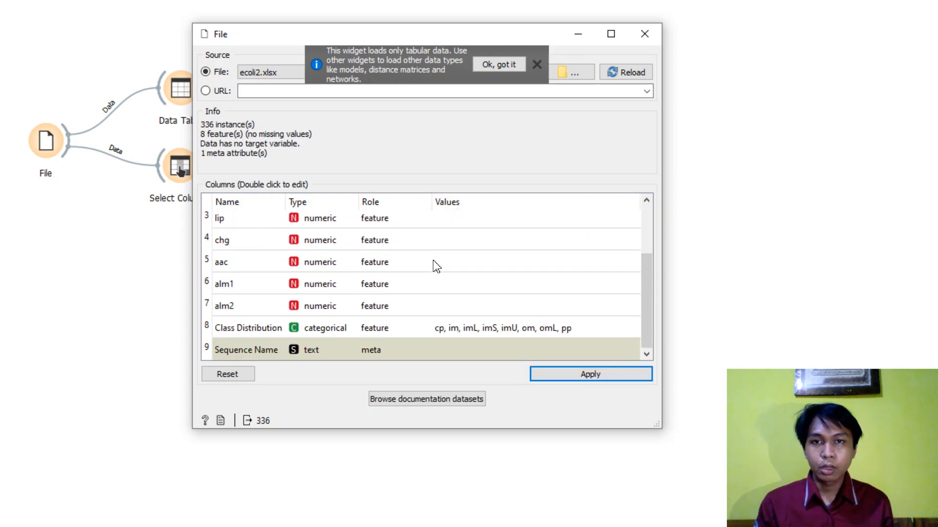
pyautogui.scroll(1, 437, 267)
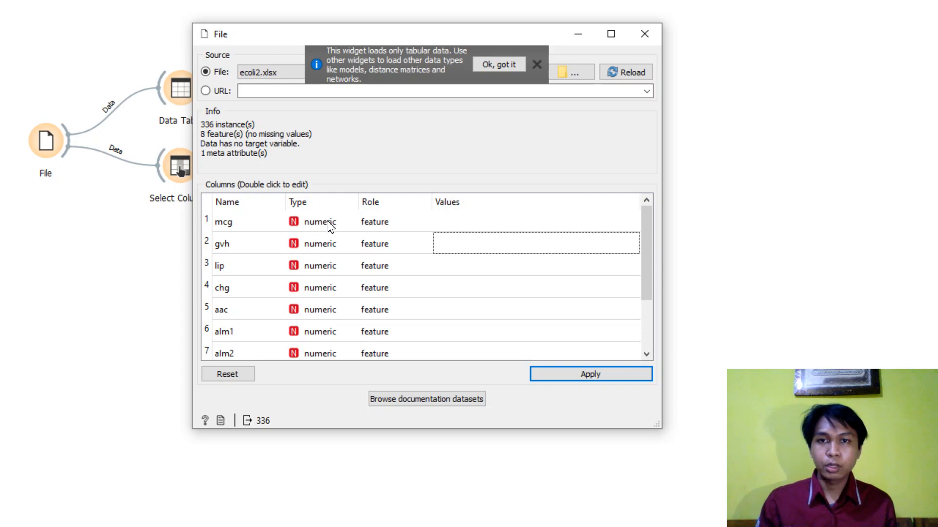
pyautogui.scroll(-1, 340, 285)
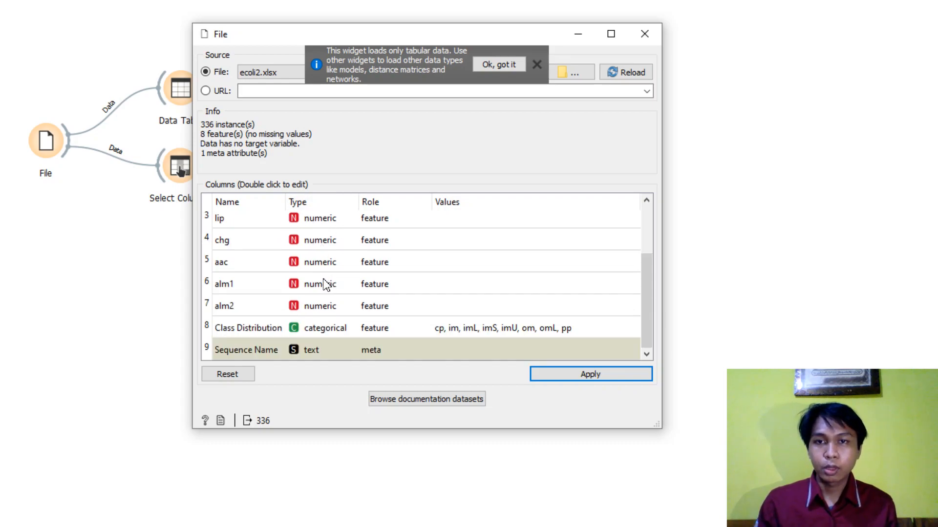
pyautogui.doubleClick(320, 355)
pyautogui.click(414, 374)
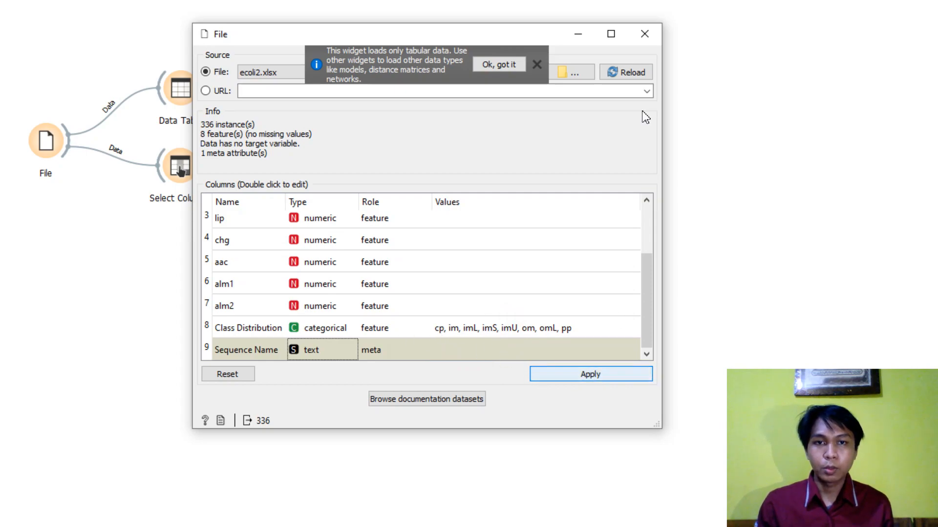
# - Review the full column list, apply the column settings in the File widget and close it
pyautogui.scroll(1, 420, 277)
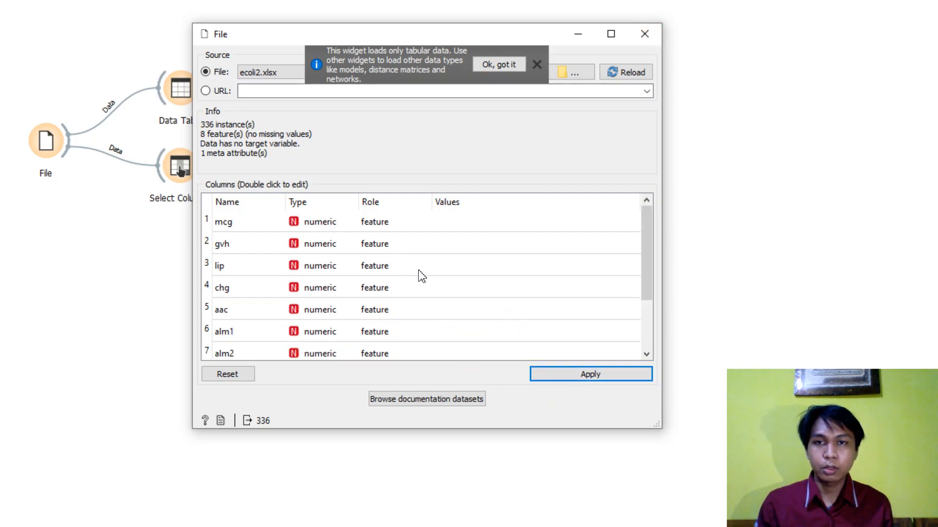
pyautogui.scroll(-1, 420, 276)
pyautogui.scroll(1, 259, 234)
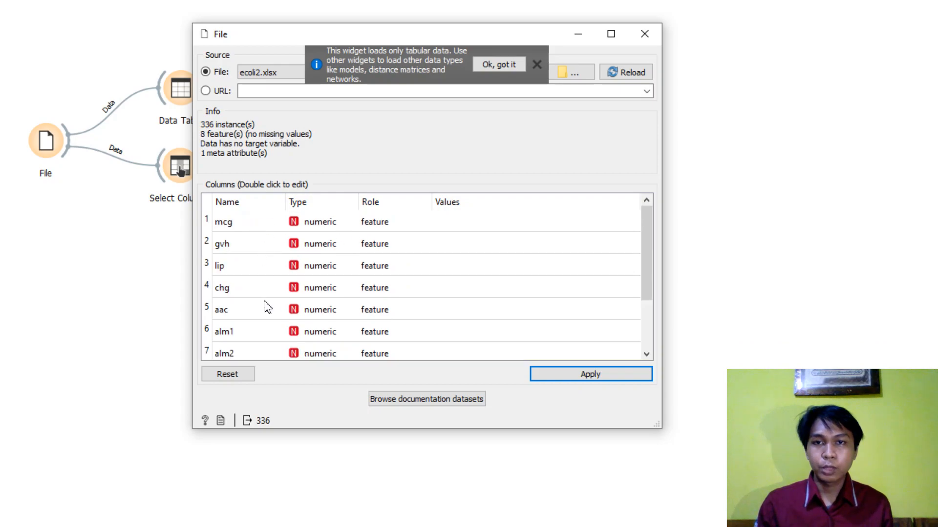
pyautogui.scroll(-1, 268, 307)
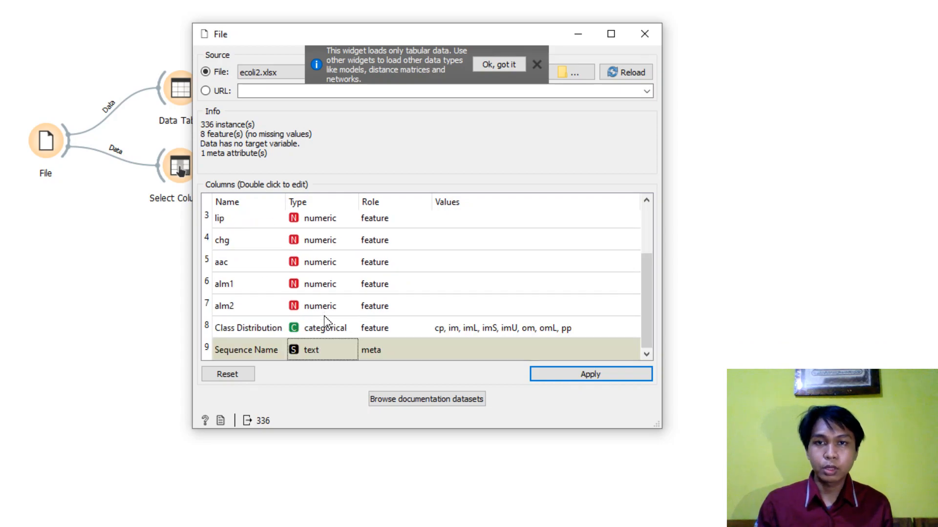
pyautogui.click(589, 378)
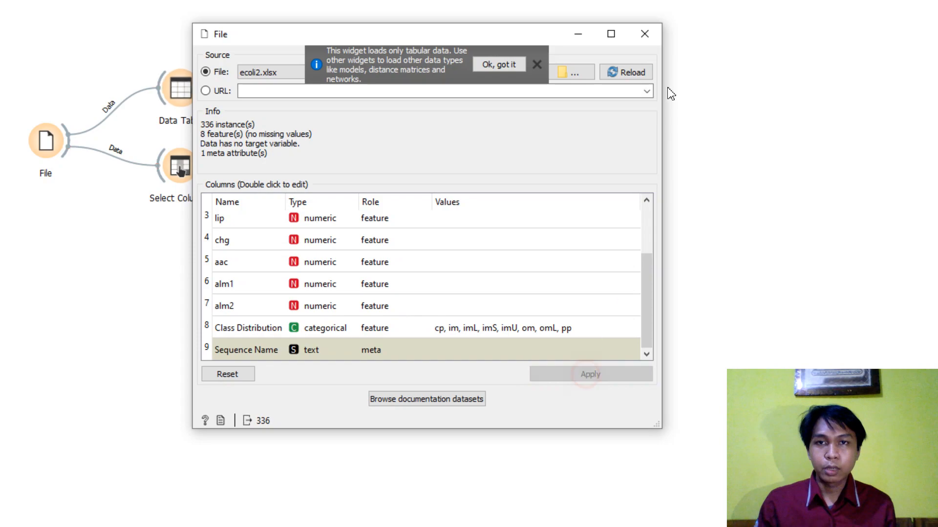
pyautogui.click(643, 34)
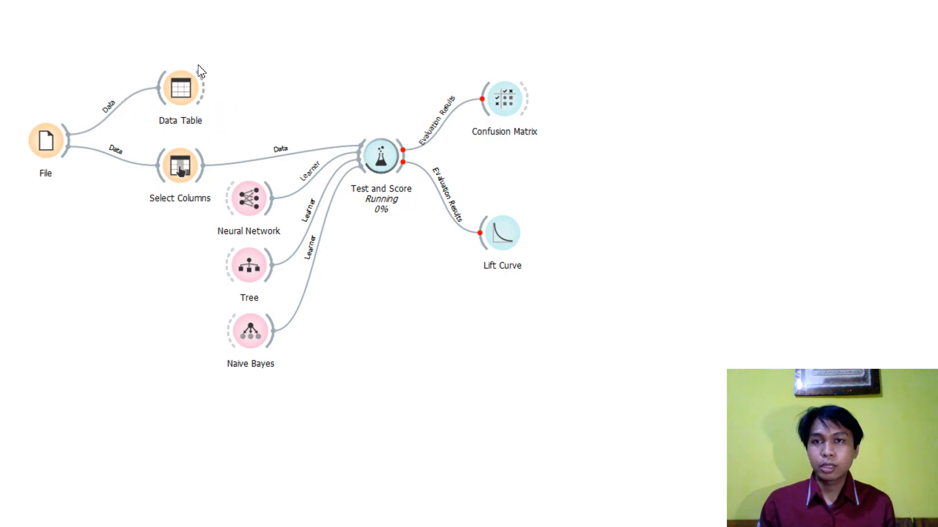
# - Open the Data Table widget and examine the Ecoli rows with their numeric features and Class Distribution values
pyautogui.doubleClick(181, 90)
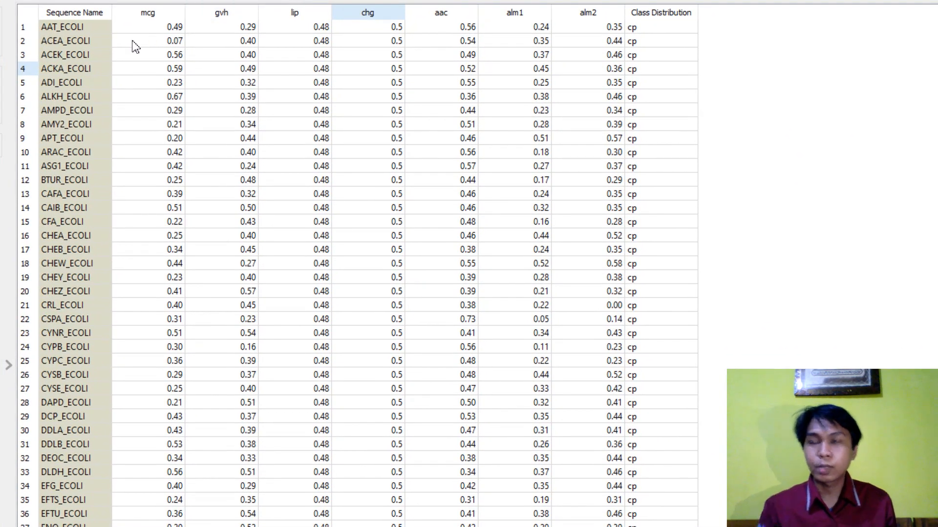
pyautogui.click(203, 53)
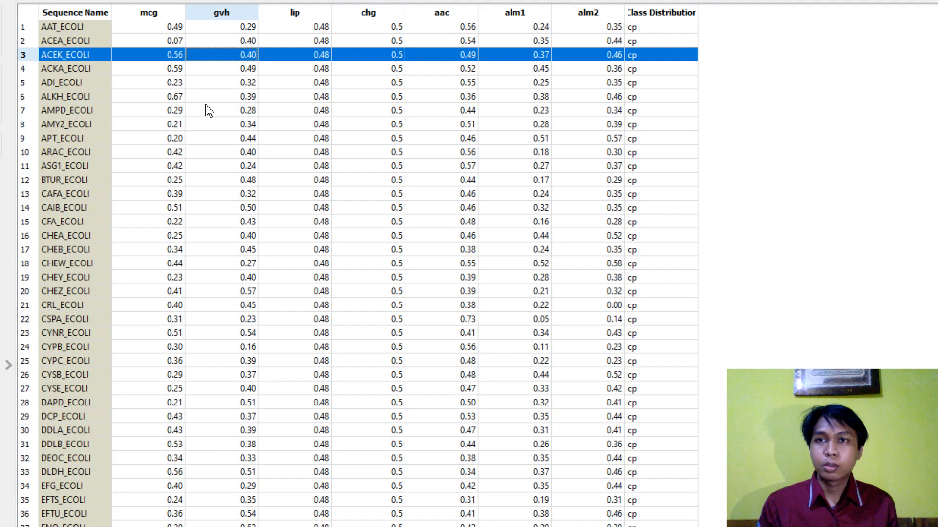
pyautogui.click(296, 110)
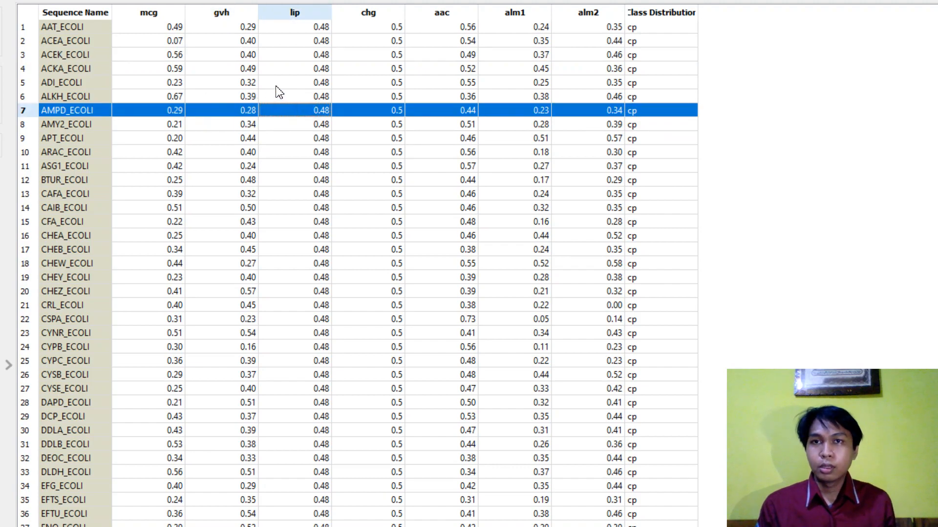
pyautogui.click(95, 83)
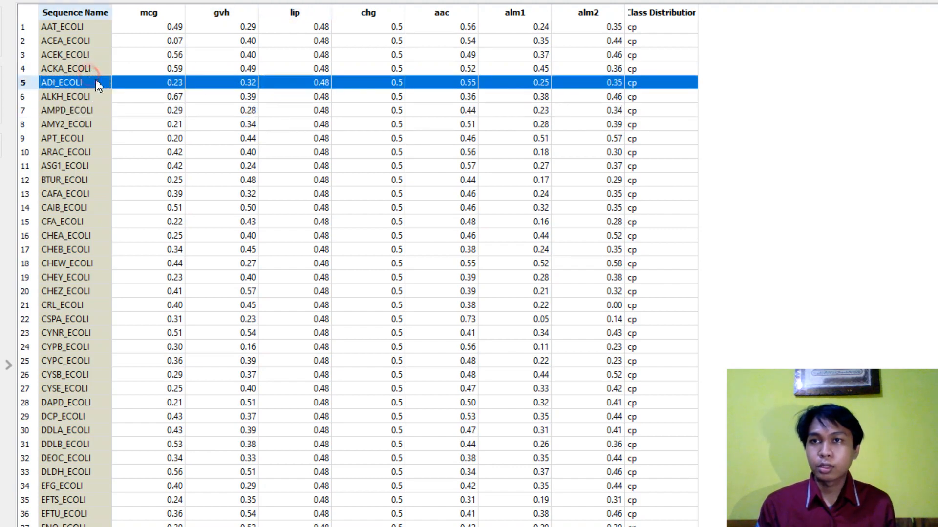
pyautogui.scroll(-5, 136, 120)
pyautogui.scroll(5, 136, 121)
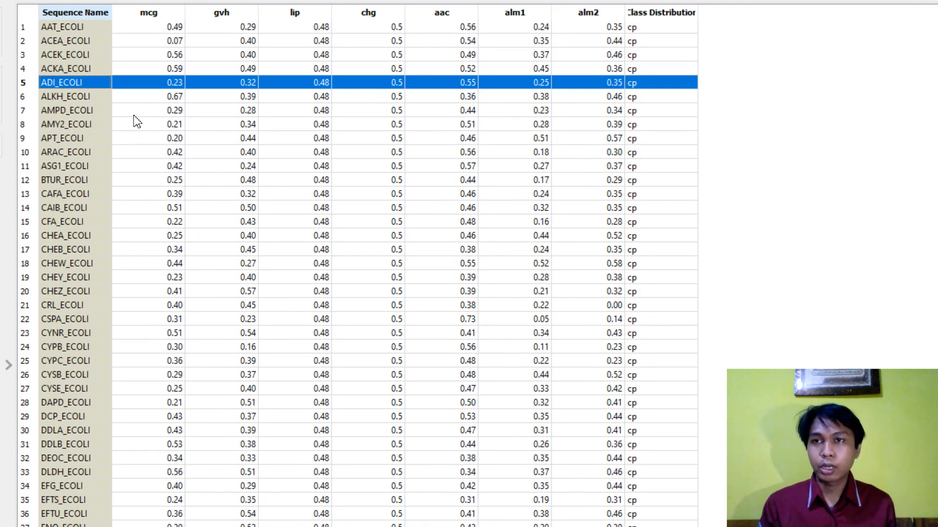
pyautogui.scroll(-6, 137, 121)
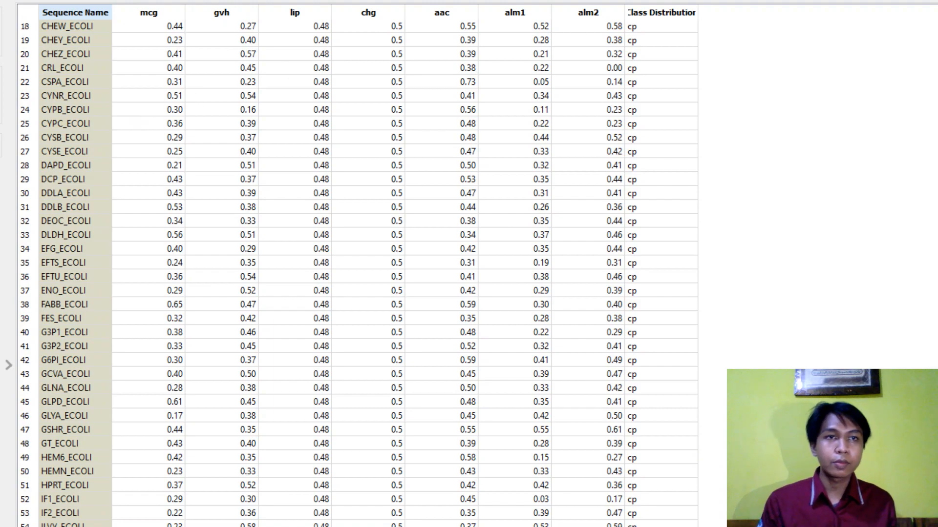
pyautogui.scroll(-10, 250, 222)
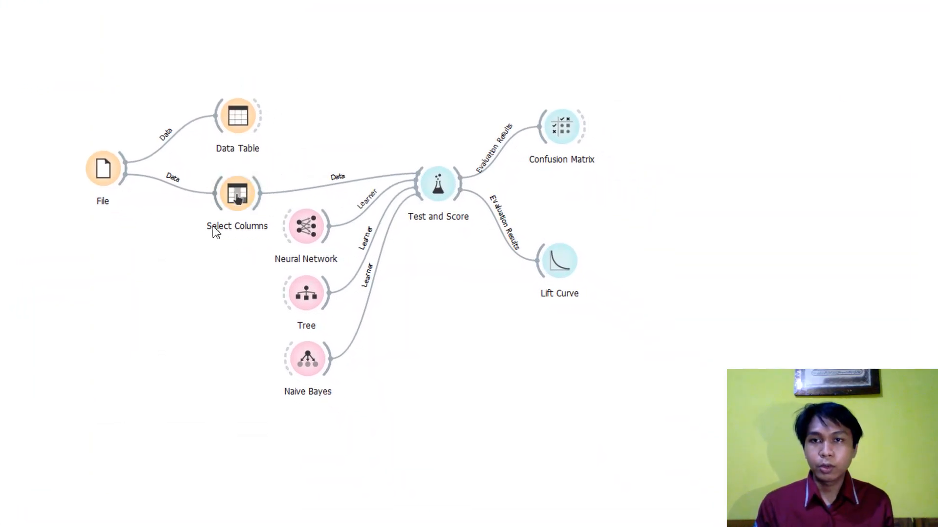
# - Open the Select Columns widget and reposition its window to review the Features, Target and Metas assignments
pyautogui.click(227, 200)
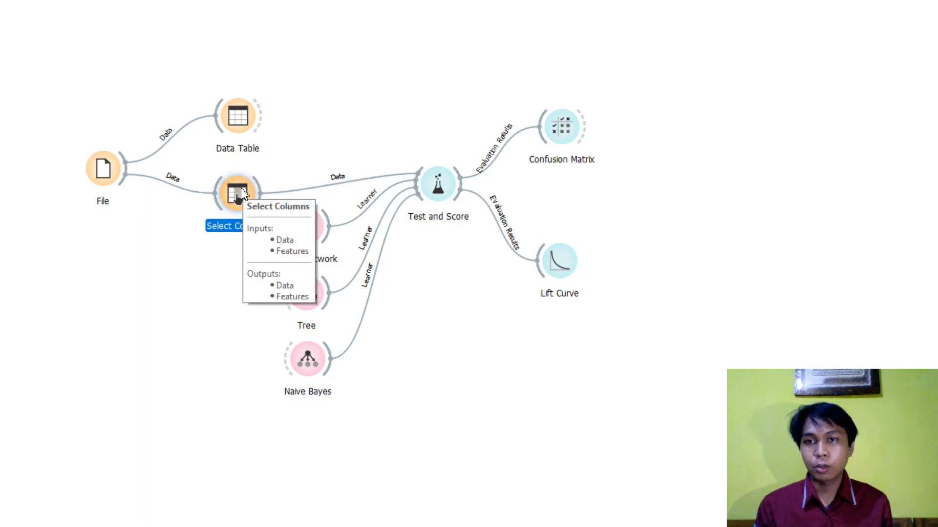
pyautogui.doubleClick(242, 189)
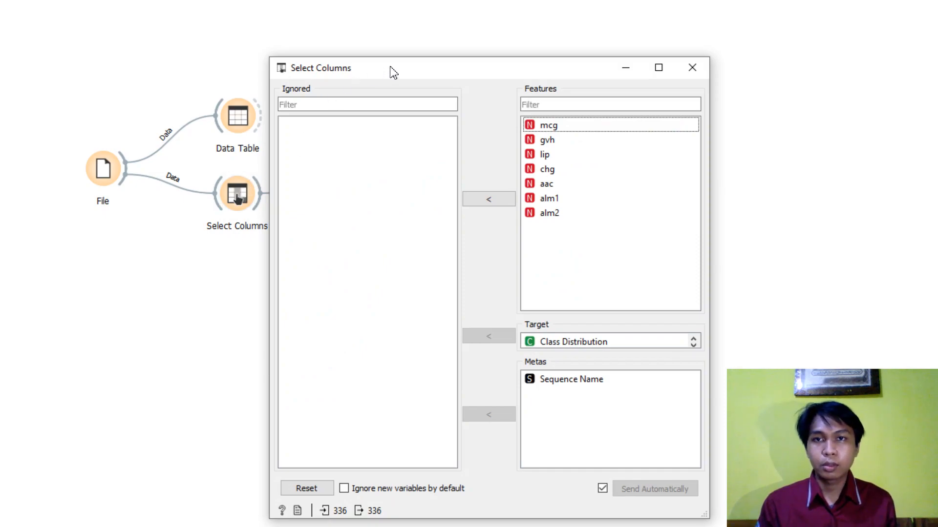
pyautogui.moveTo(389, 67); pyautogui.dragTo(149, 39)
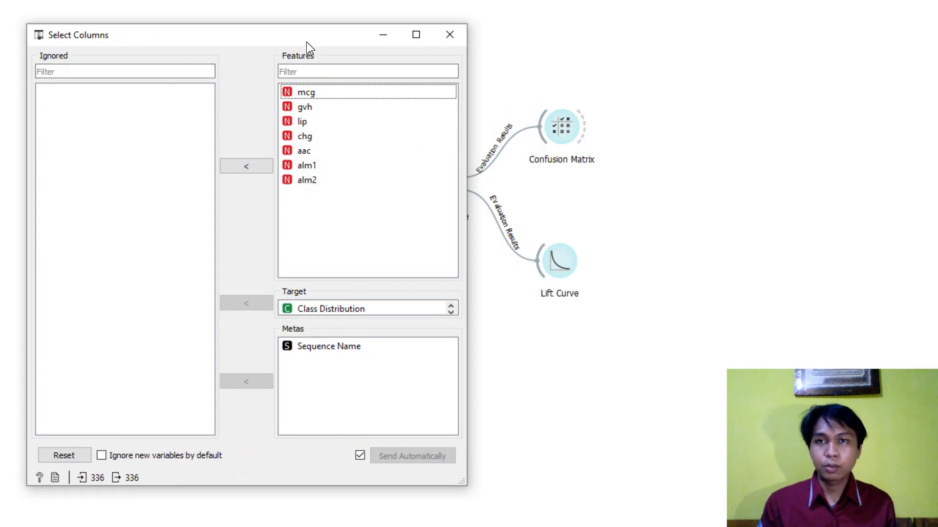
pyautogui.moveTo(304, 44); pyautogui.dragTo(327, 63)
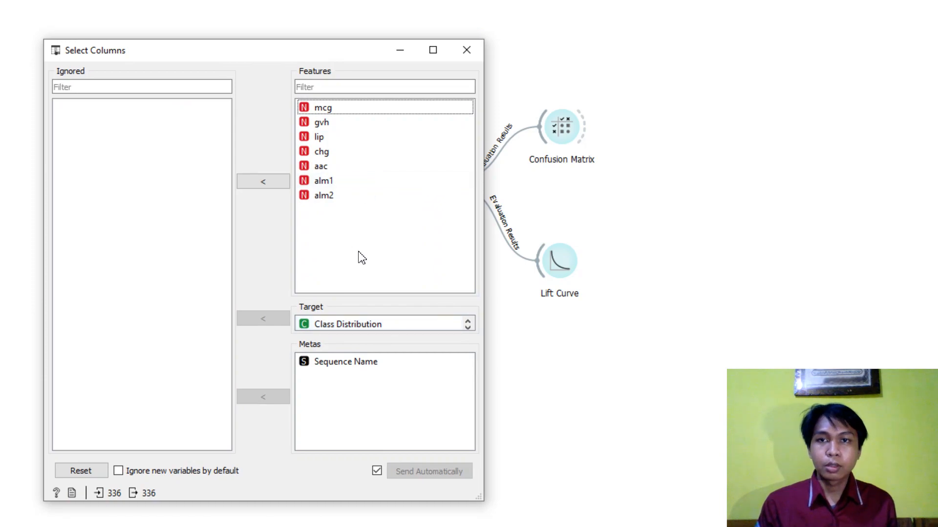
# - Move Class Distribution from Target to Features, return it to Target, and close the Select Columns widget
pyautogui.moveTo(341, 325); pyautogui.dragTo(365, 230)
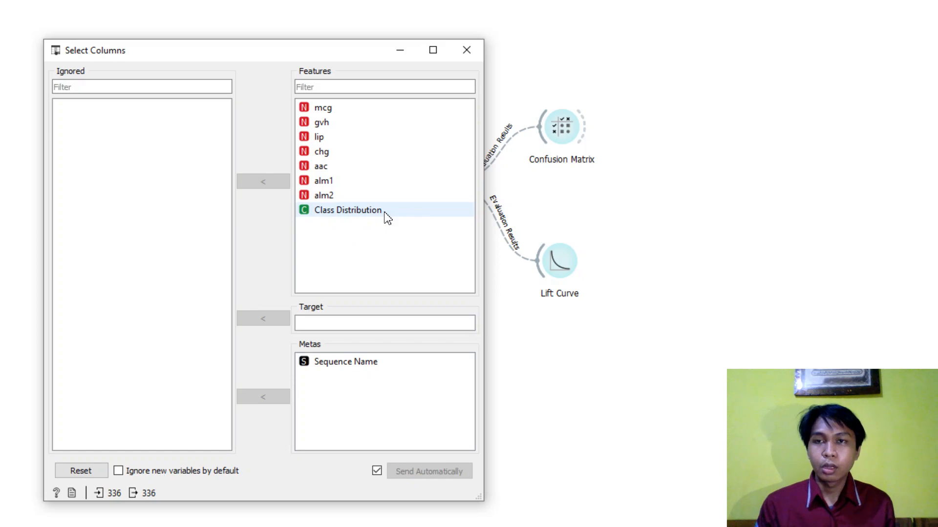
pyautogui.moveTo(386, 218)
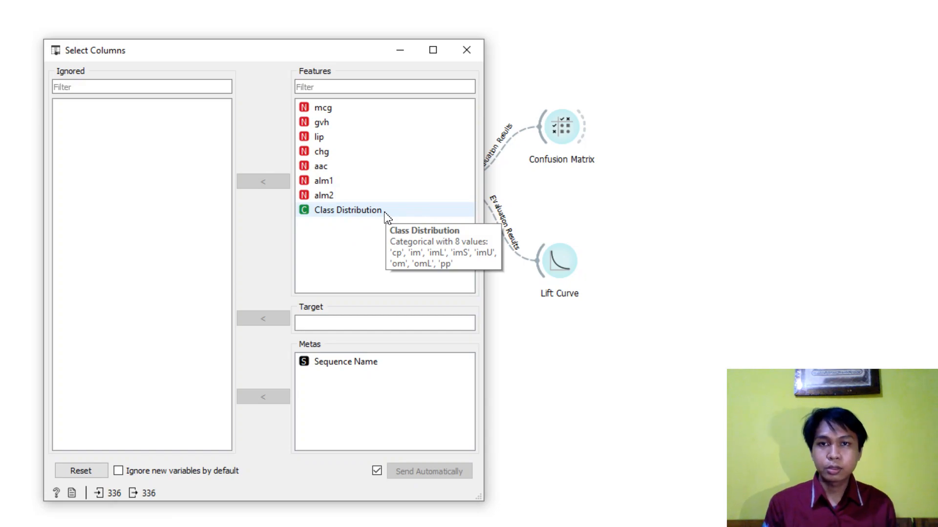
pyautogui.click(367, 218)
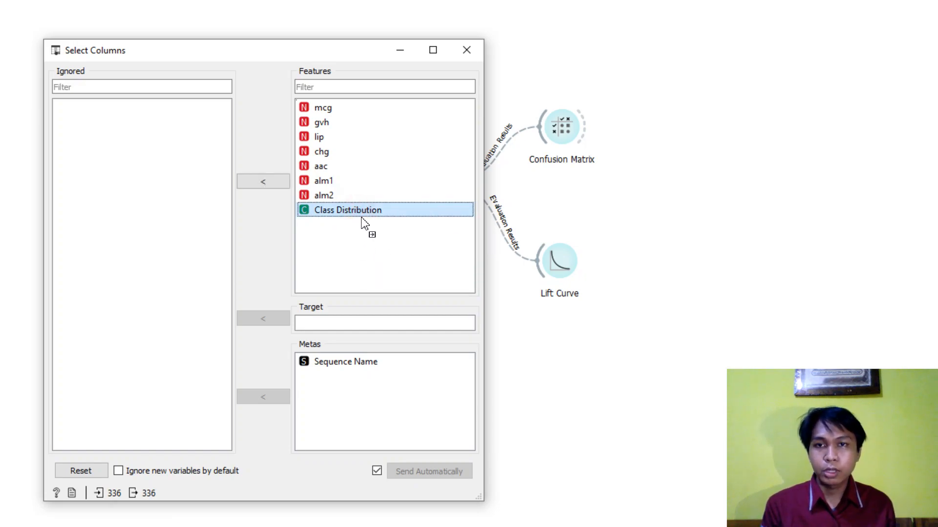
pyautogui.moveTo(370, 219); pyautogui.dragTo(337, 326)
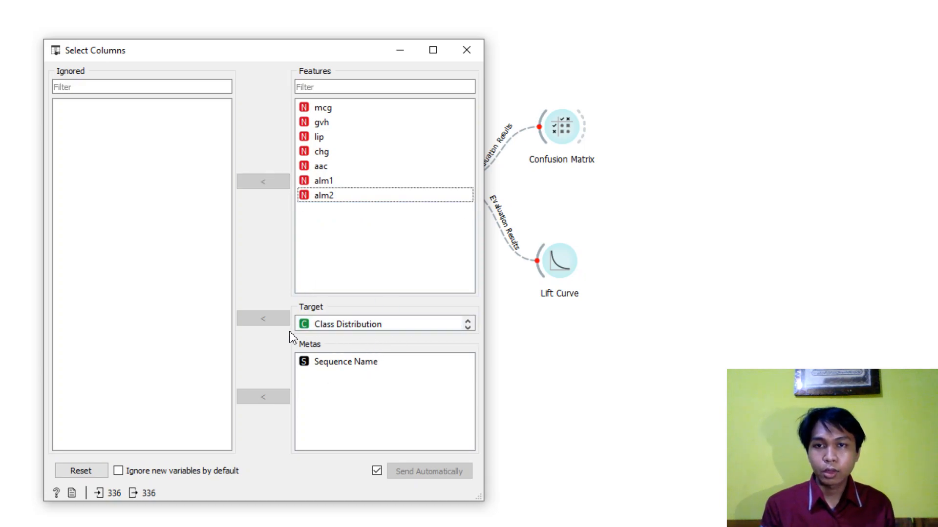
pyautogui.click(467, 49)
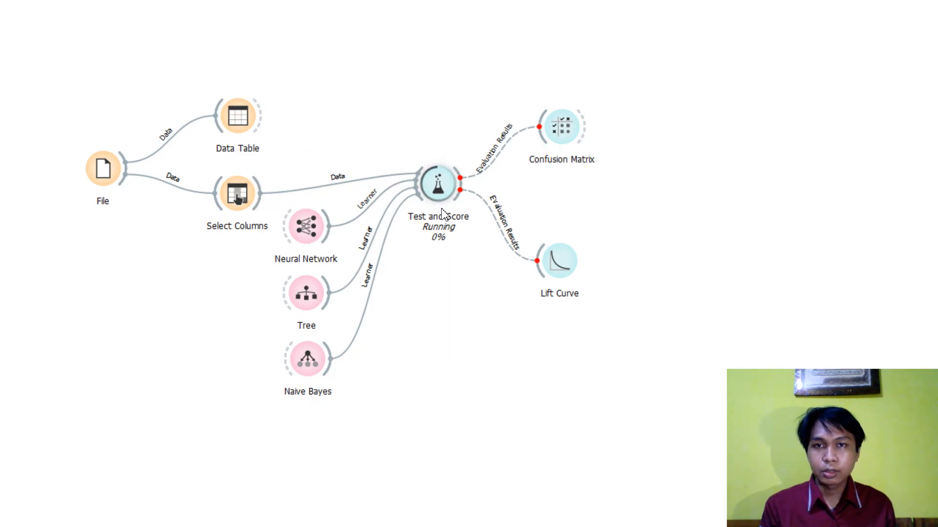
# - Remove the learner links connecting Neural Network, Tree and Naive Bayes to Test and Score
pyautogui.moveTo(444, 192)
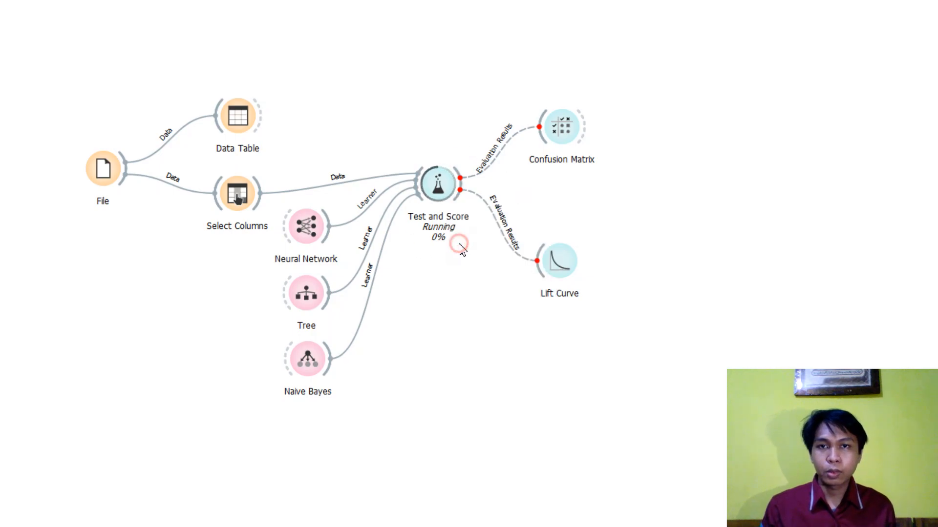
pyautogui.rightClick(367, 214)
pyautogui.click(384, 117)
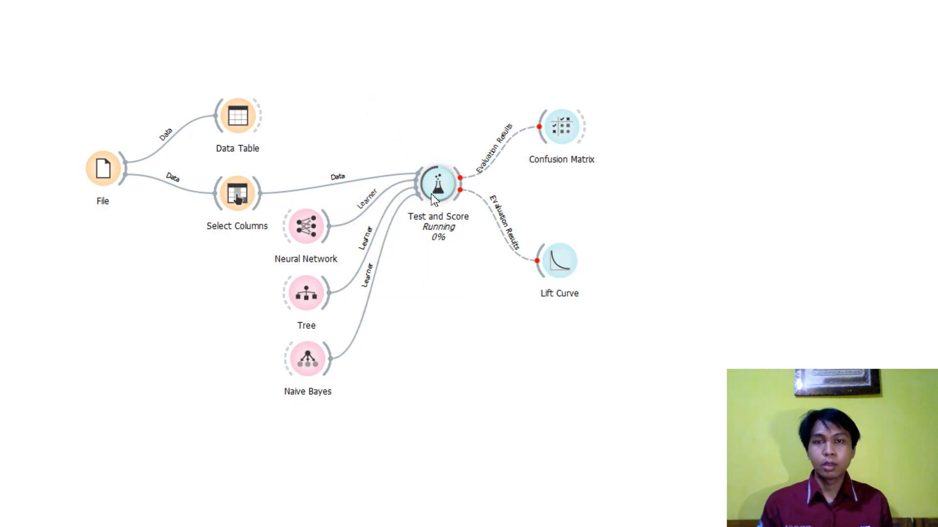
pyautogui.rightClick(369, 205)
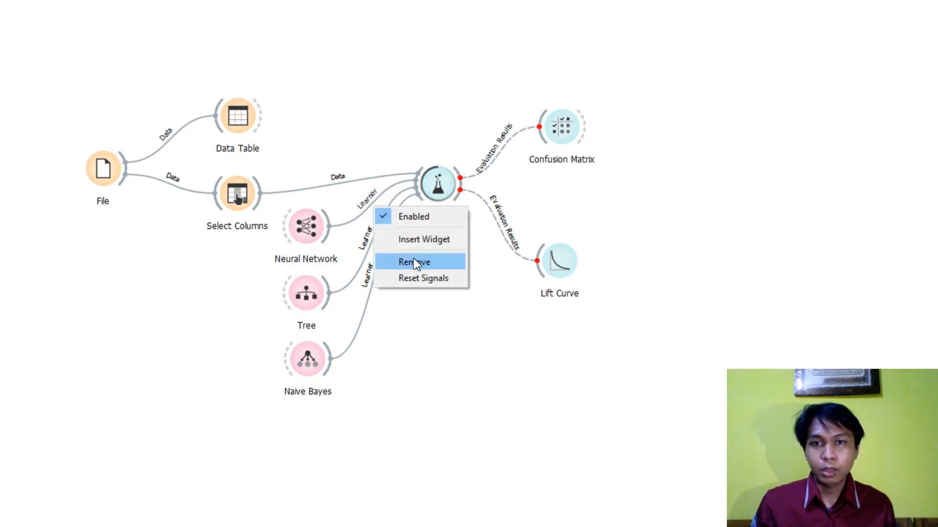
pyautogui.click(431, 264)
pyautogui.rightClick(369, 246)
pyautogui.click(419, 304)
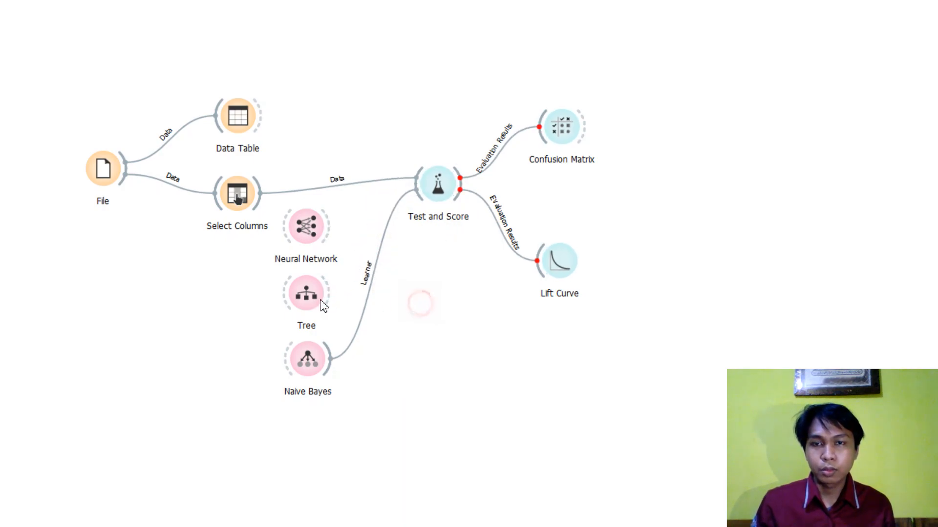
pyautogui.rightClick(374, 288)
pyautogui.click(406, 337)
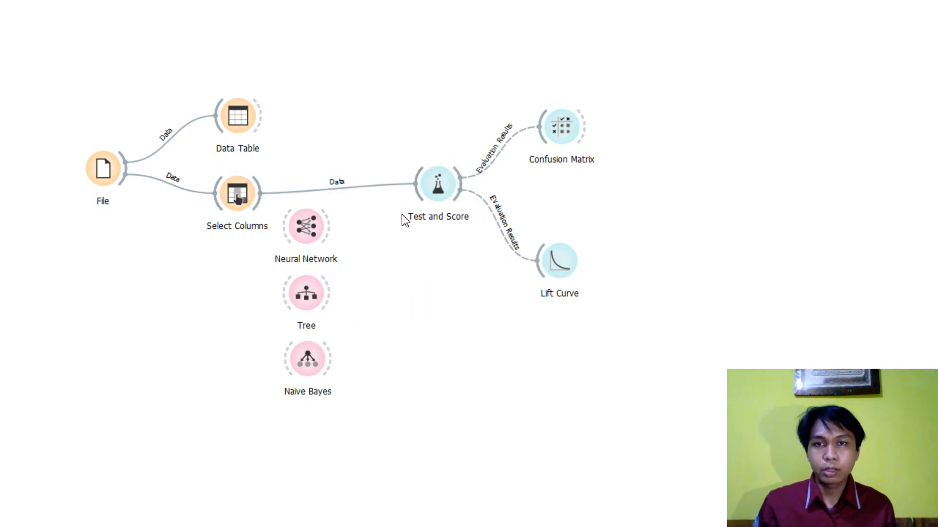
# - Check the Test and Score widget without learners, close it, and link Neural Network to it as the learner
pyautogui.doubleClick(439, 188)
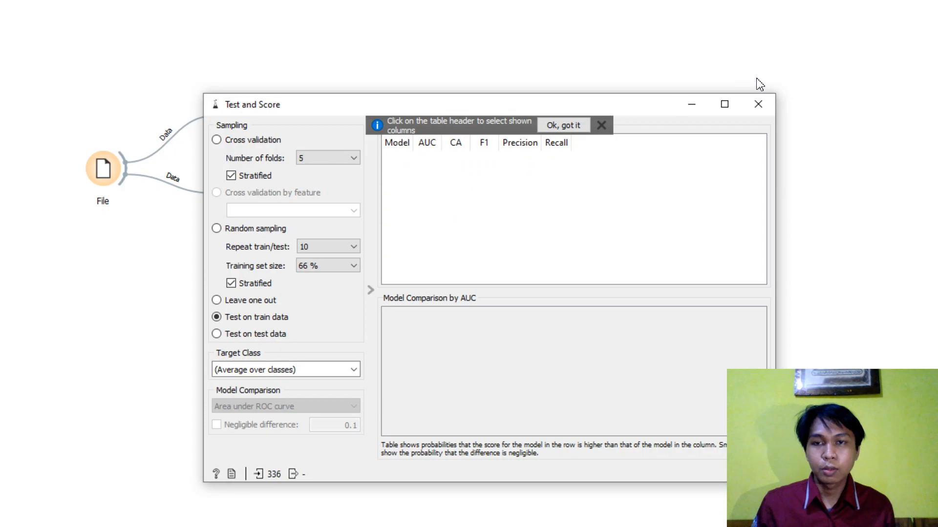
pyautogui.click(758, 104)
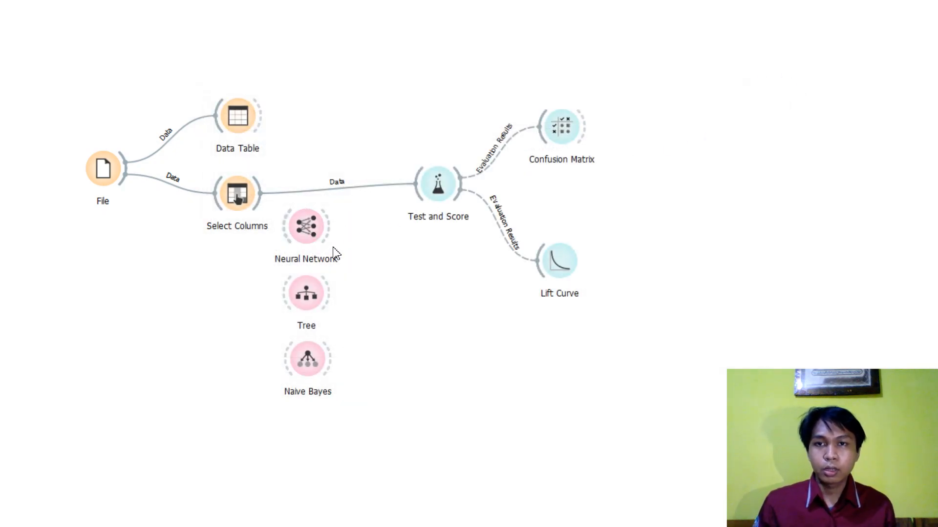
pyautogui.moveTo(332, 234); pyautogui.dragTo(419, 176)
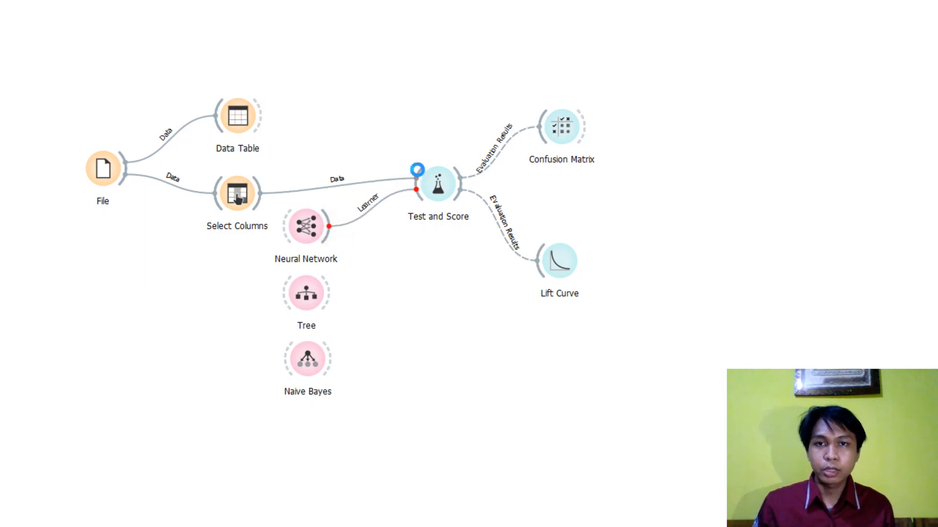
# - Open the Neural Network widget and examine the full list of neurons in hidden layers
pyautogui.doubleClick(307, 226)
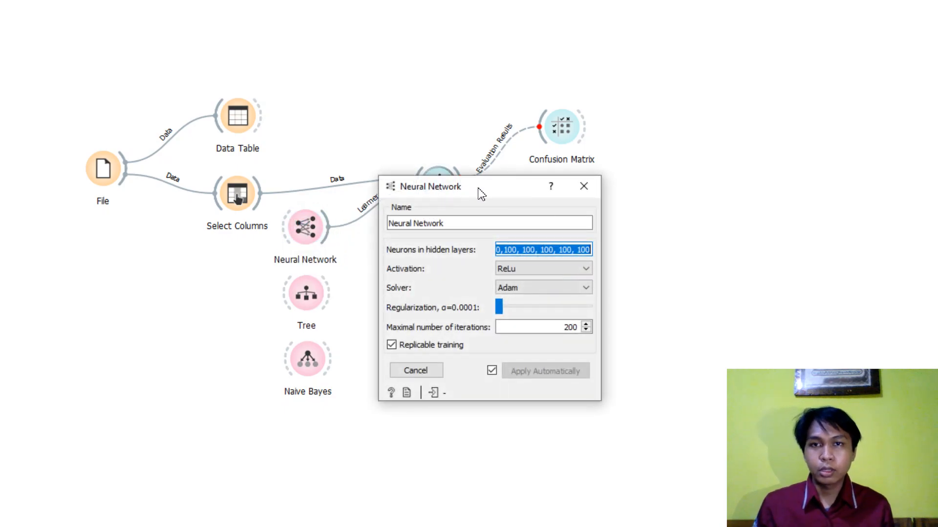
pyautogui.click(516, 250)
pyautogui.moveTo(545, 250); pyautogui.dragTo(397, 255)
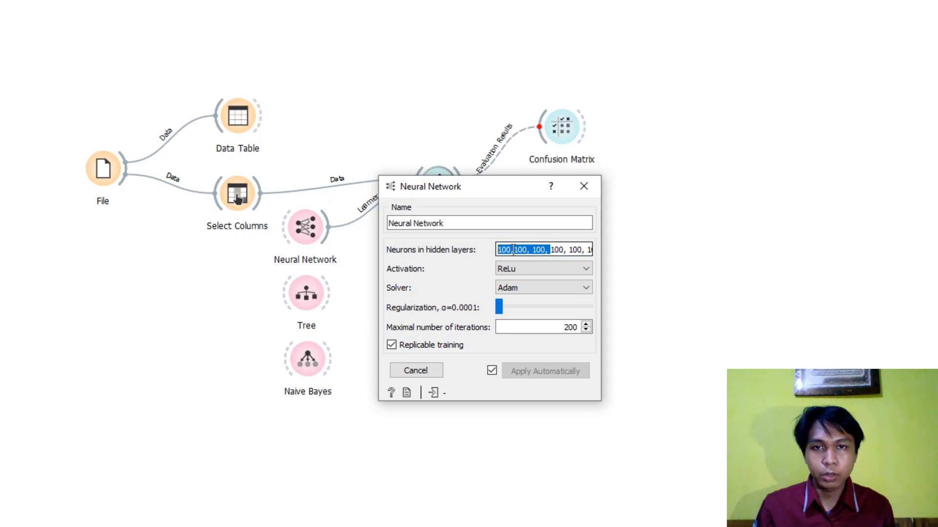
pyautogui.click(549, 249)
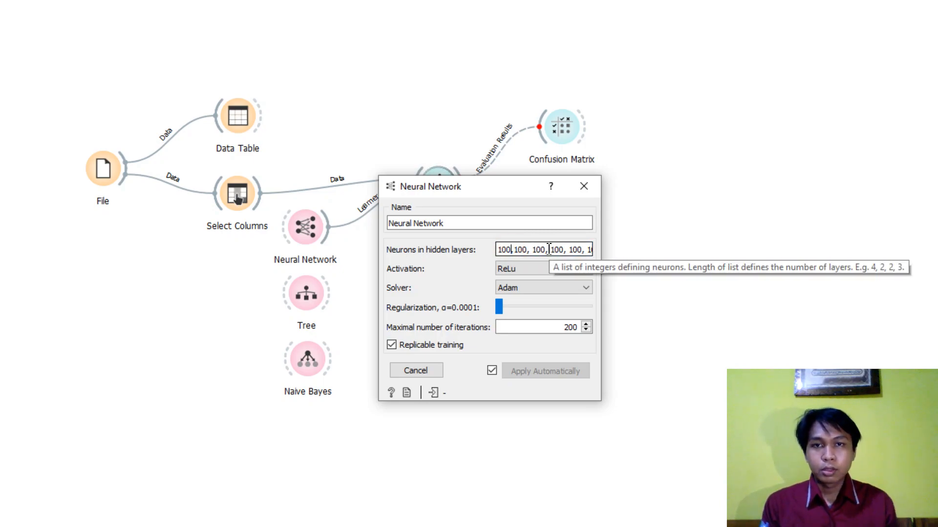
pyautogui.click(511, 250)
pyautogui.press('Delete')
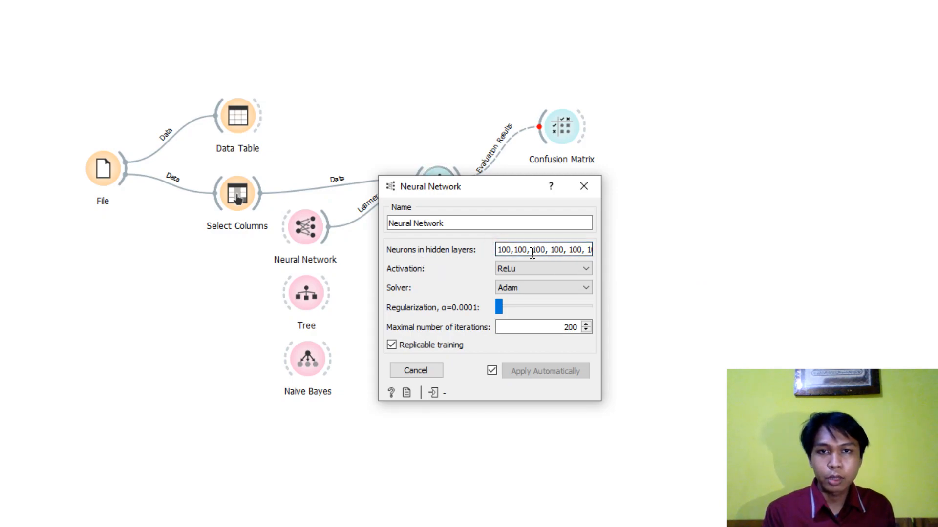
pyautogui.moveTo(514, 251); pyautogui.dragTo(540, 242)
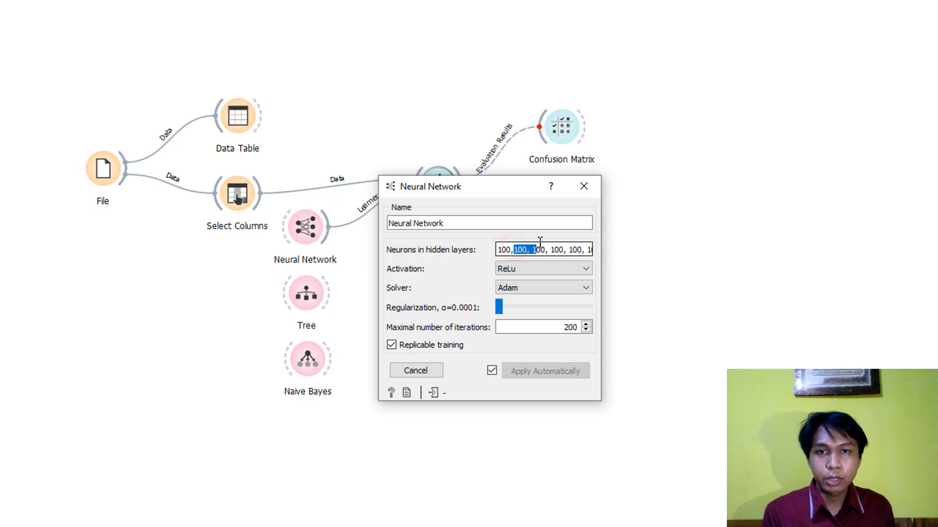
pyautogui.click(542, 243)
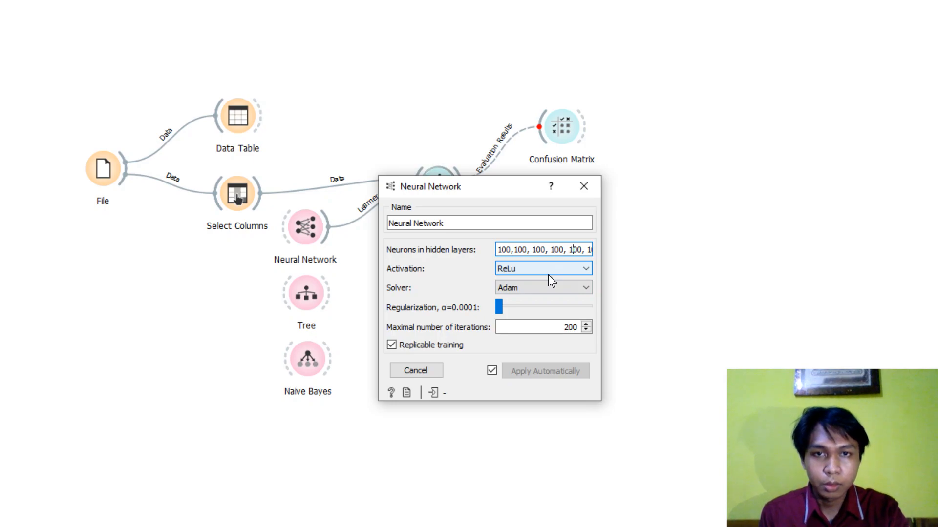
pyautogui.press('Right')
pyautogui.press('Right')
pyautogui.press('Right')
pyautogui.press('Right')
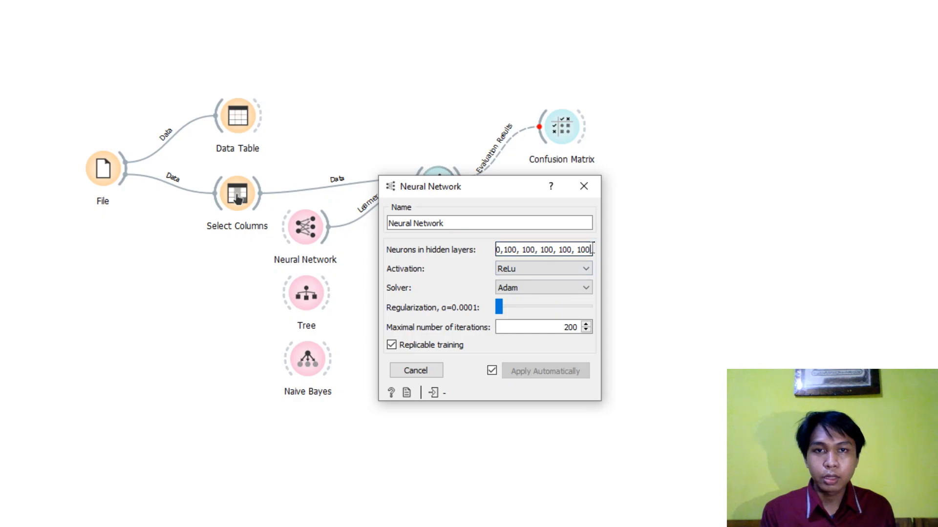
pyautogui.moveTo(590, 248); pyautogui.dragTo(469, 251)
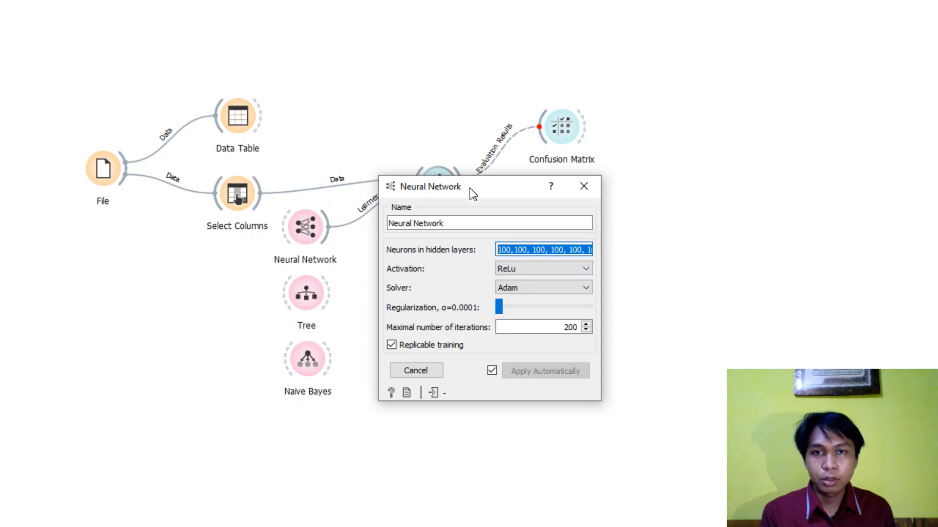
pyautogui.click(508, 248)
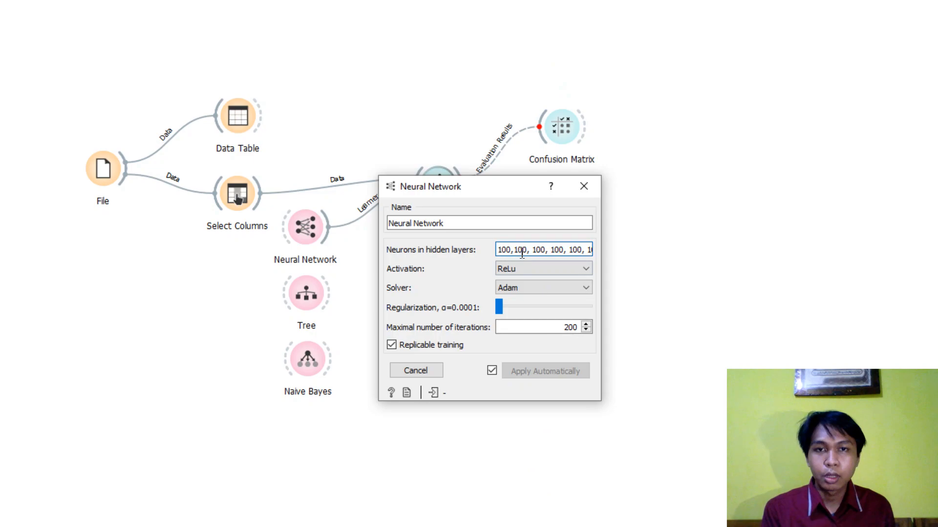
pyautogui.moveTo(497, 249); pyautogui.dragTo(603, 258)
pyautogui.click(588, 251)
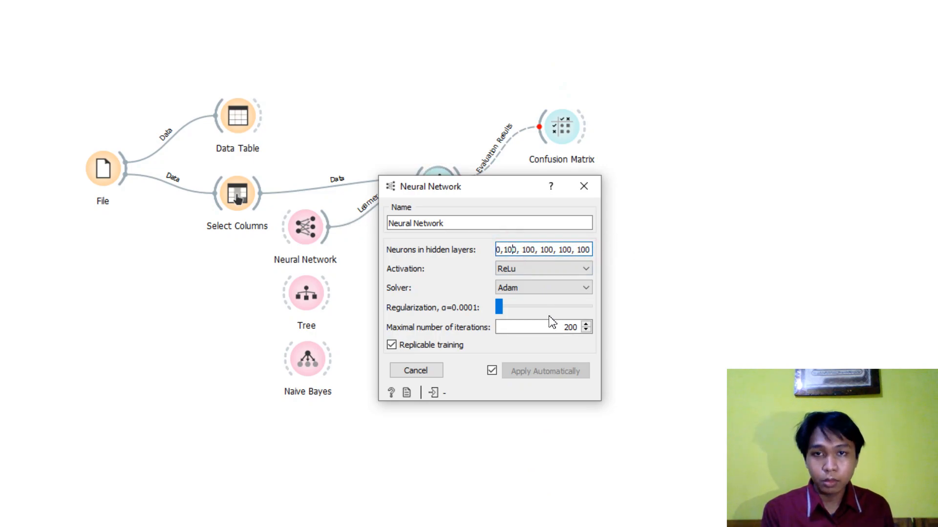
# - Check the Activation and Solver options, keeping ReLu and Adam, and close the Neural Network widget
pyautogui.click(573, 272)
pyautogui.click(527, 309)
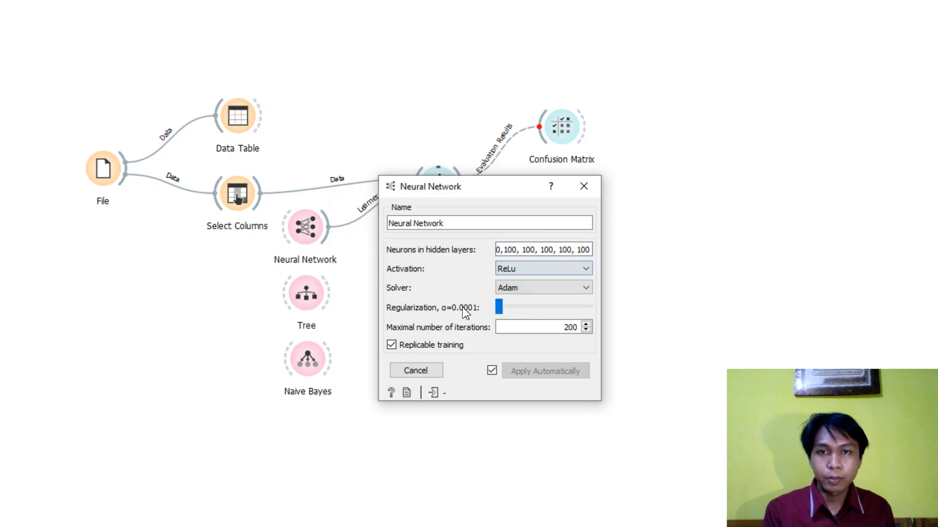
pyautogui.click(541, 291)
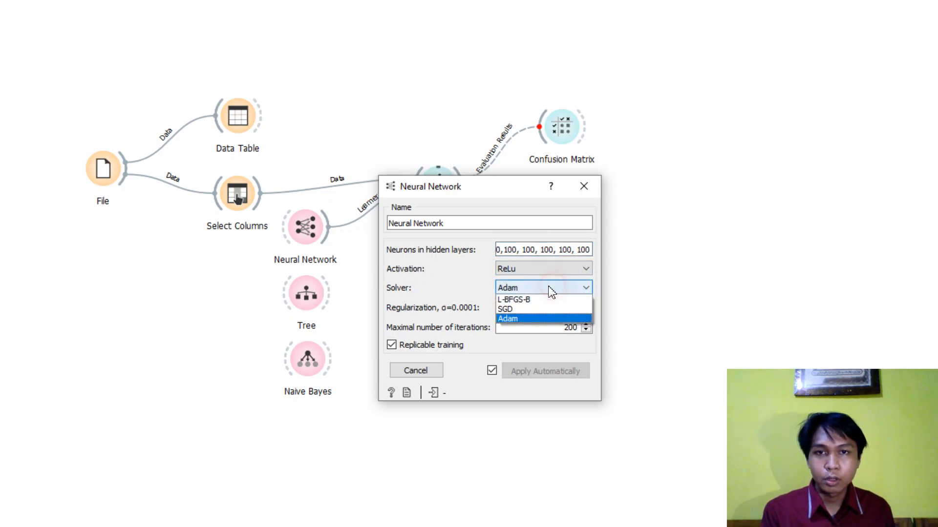
pyautogui.click(524, 322)
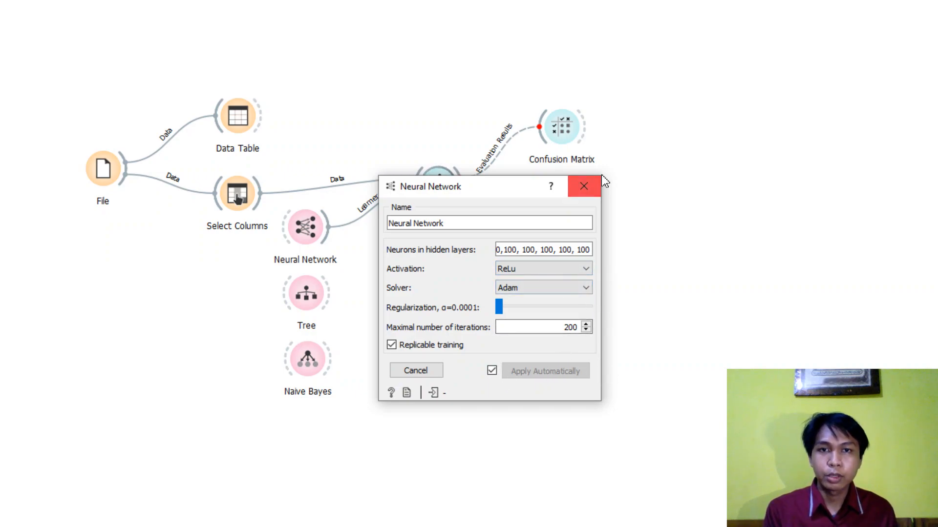
pyautogui.click(589, 185)
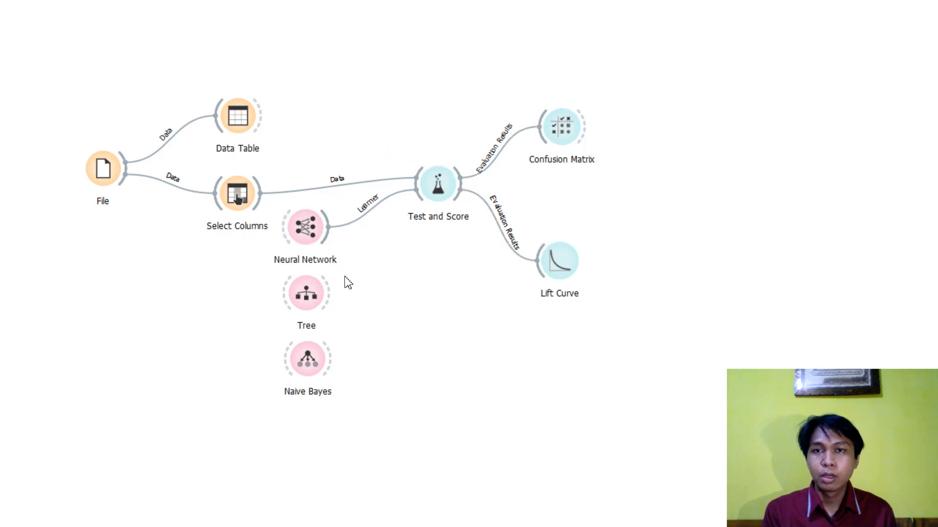
# - Open the Test and Score widget and reposition its window to review the sampling methods and Neural Network scores
pyautogui.click(417, 269)
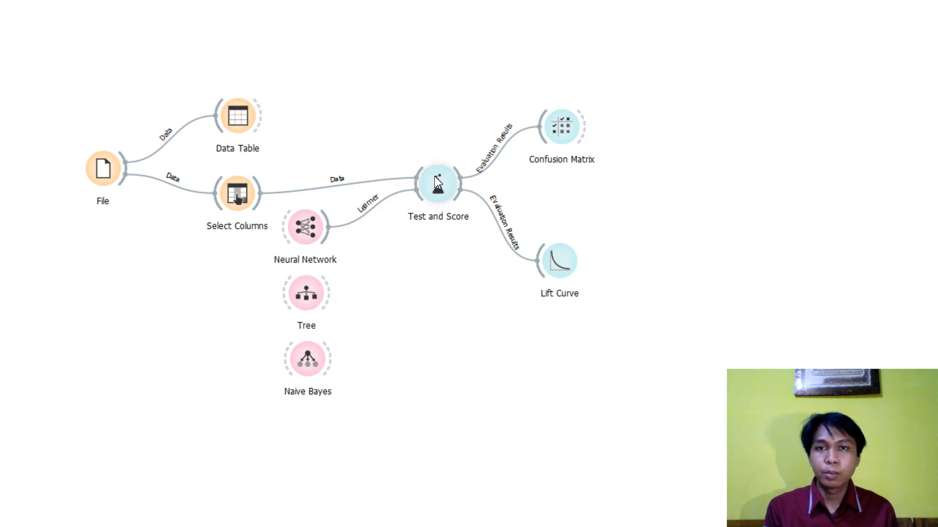
pyautogui.click(439, 188)
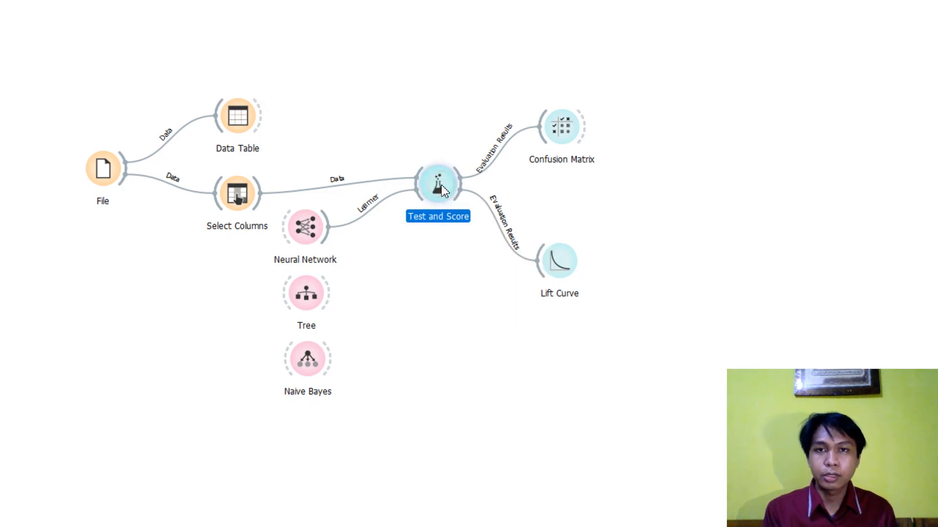
pyautogui.click(441, 254)
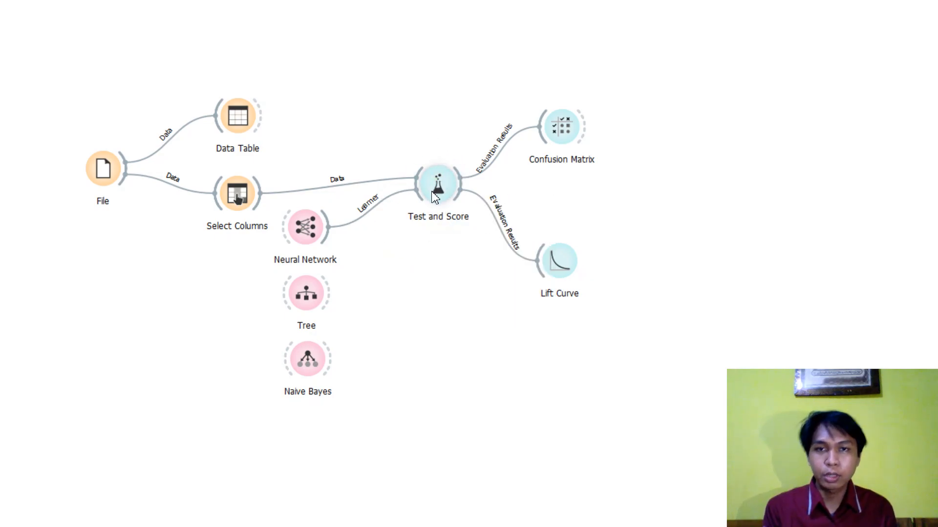
pyautogui.doubleClick(436, 193)
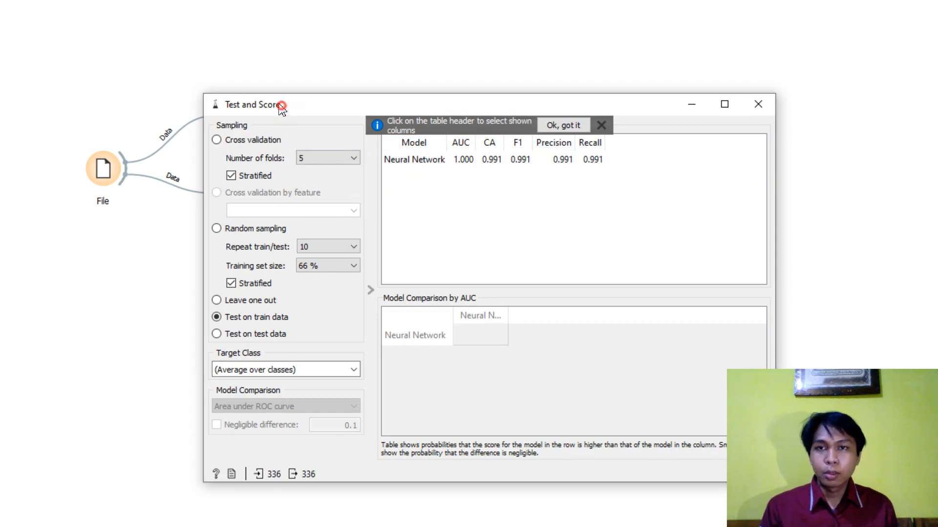
pyautogui.moveTo(283, 104); pyautogui.dragTo(220, 74)
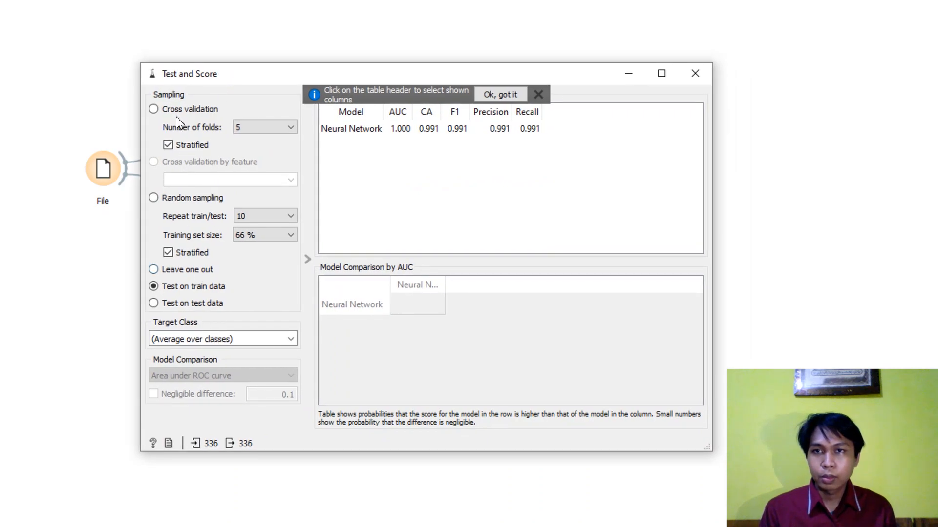
# - Try Cross validation sampling, return to Test on train data, and check the evaluation's progress before closing Test and Score
pyautogui.click(189, 110)
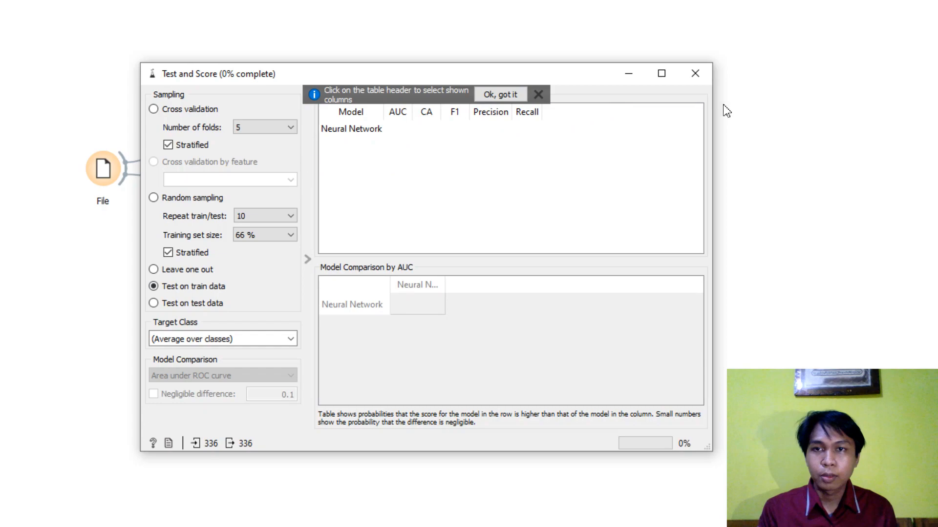
pyautogui.click(695, 73)
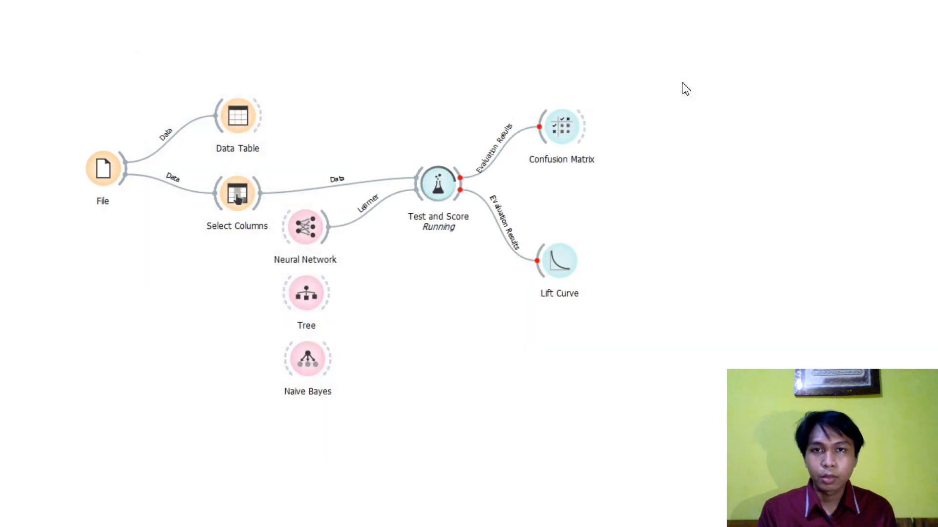
pyautogui.click(447, 184)
pyautogui.doubleClick(446, 183)
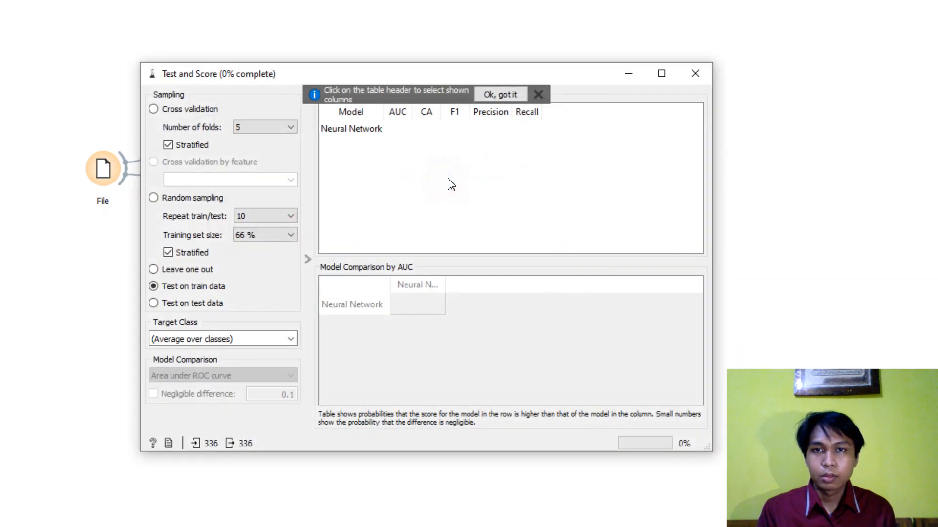
pyautogui.click(692, 75)
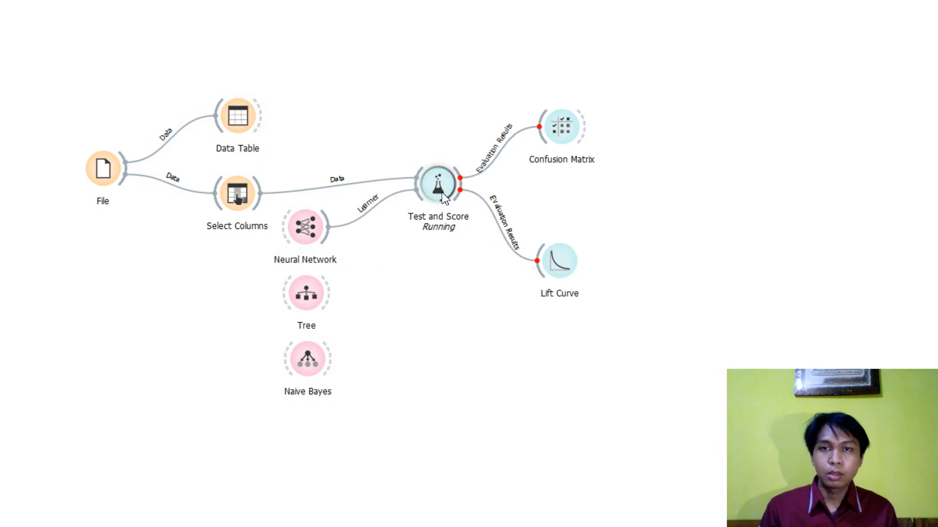
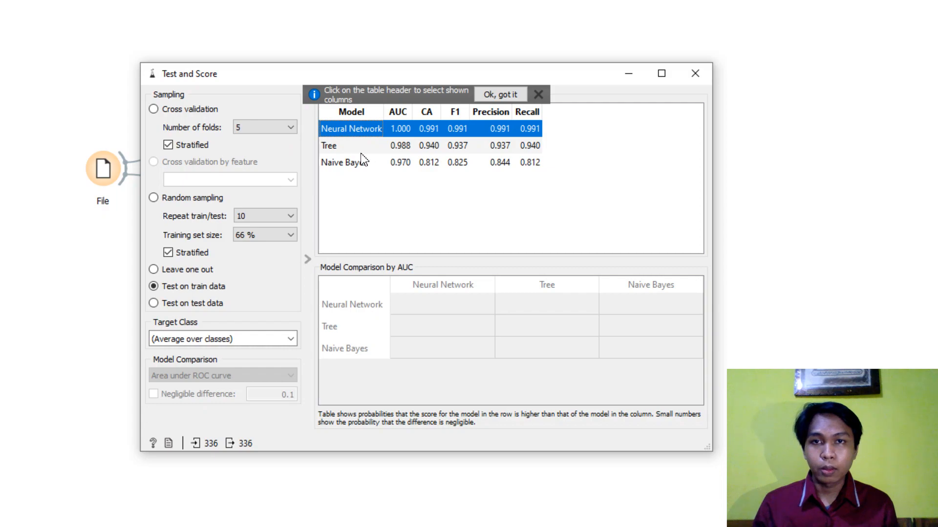
# - Compare the precision values of Neural Network, Tree and Naive Bayes in the evaluation results
pyautogui.click(502, 145)
pyautogui.click(504, 129)
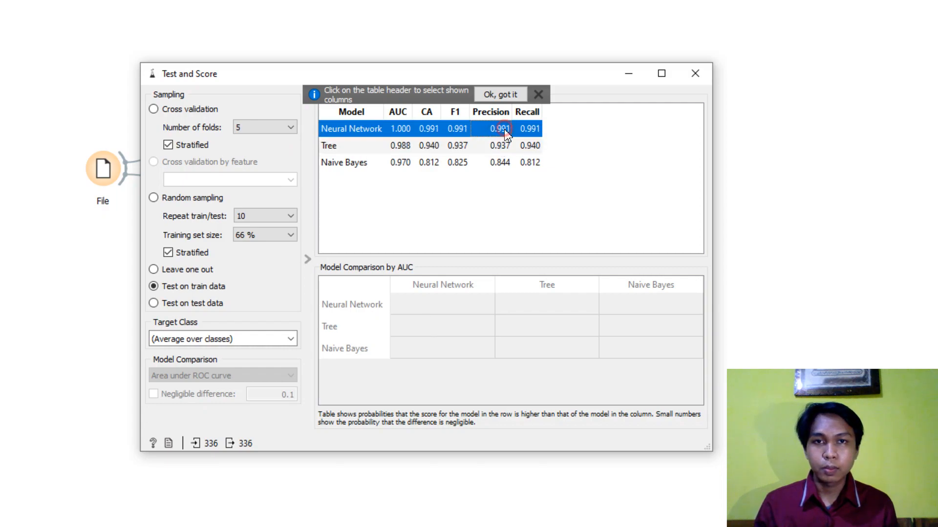
pyautogui.click(504, 145)
pyautogui.click(504, 164)
pyautogui.click(557, 157)
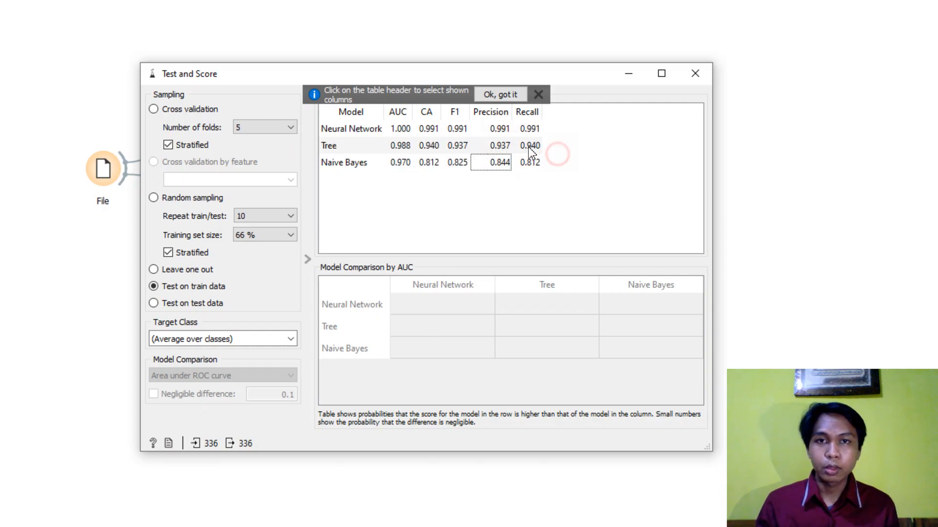
# - Review the full score rows of Neural Network, Tree and Naive Bayes one after another
pyautogui.click(355, 130)
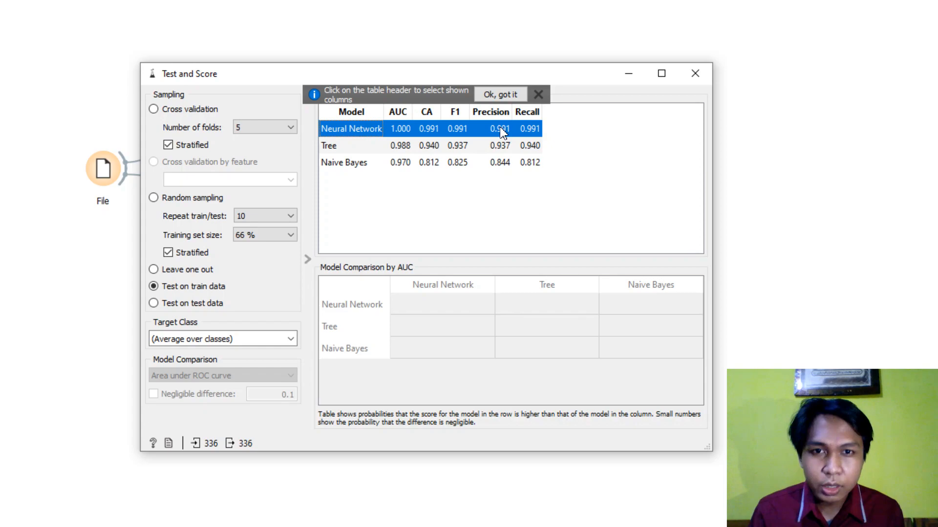
pyautogui.click(353, 145)
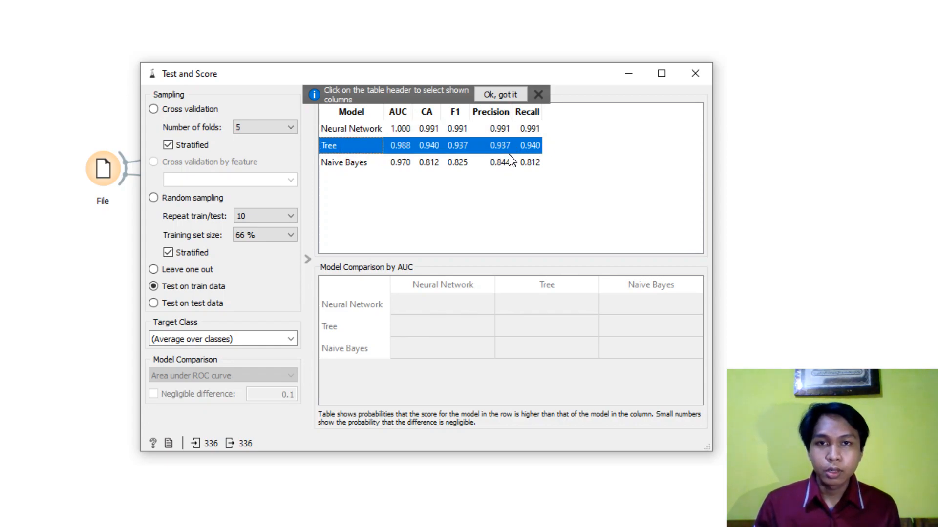
pyautogui.click(362, 168)
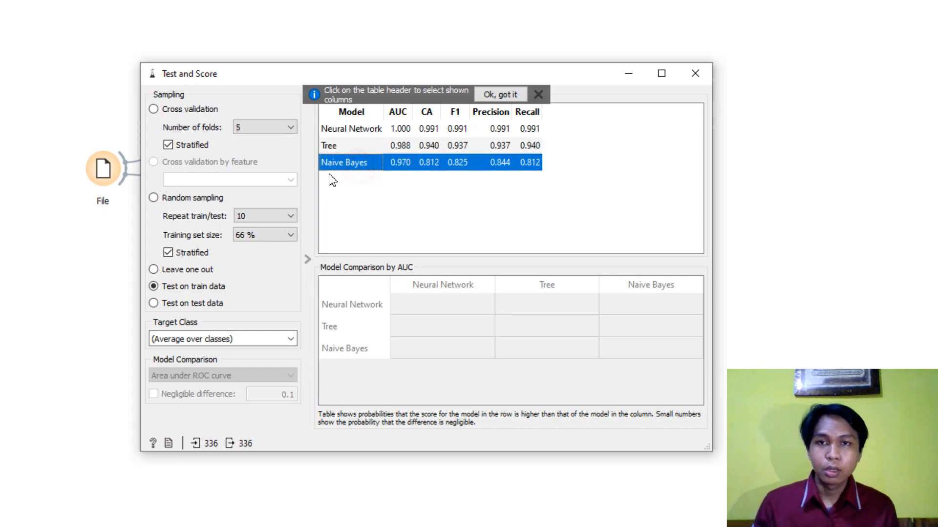
pyautogui.click(513, 174)
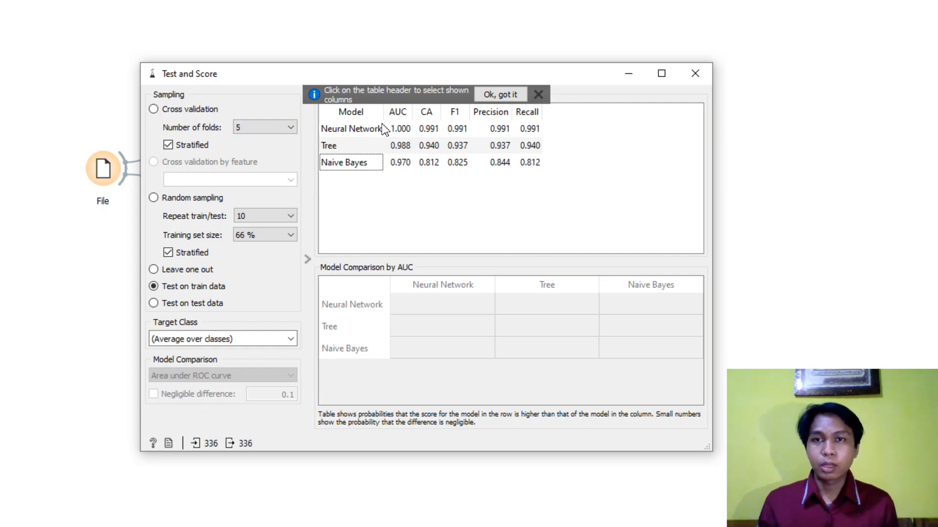
# - Re-examine the Neural Network row from AUC to Recall and close Test and Score
pyautogui.click(358, 129)
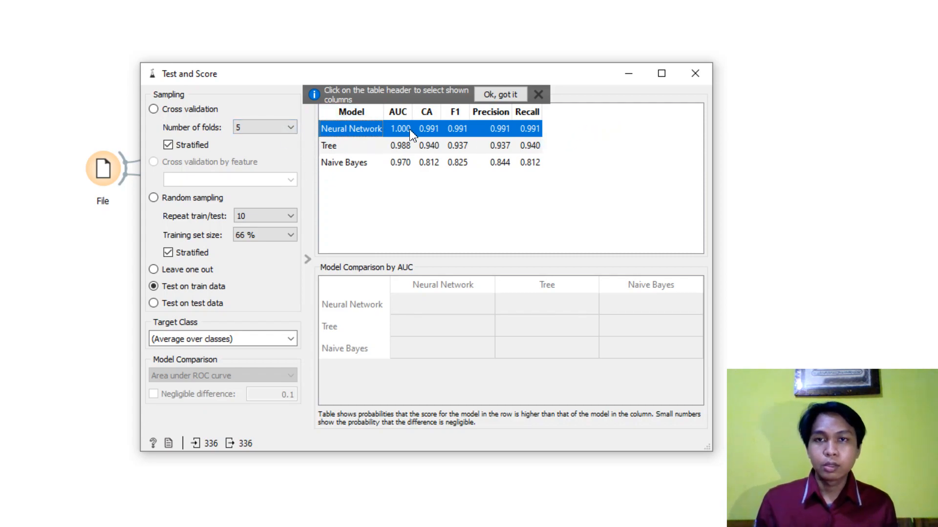
pyautogui.click(632, 152)
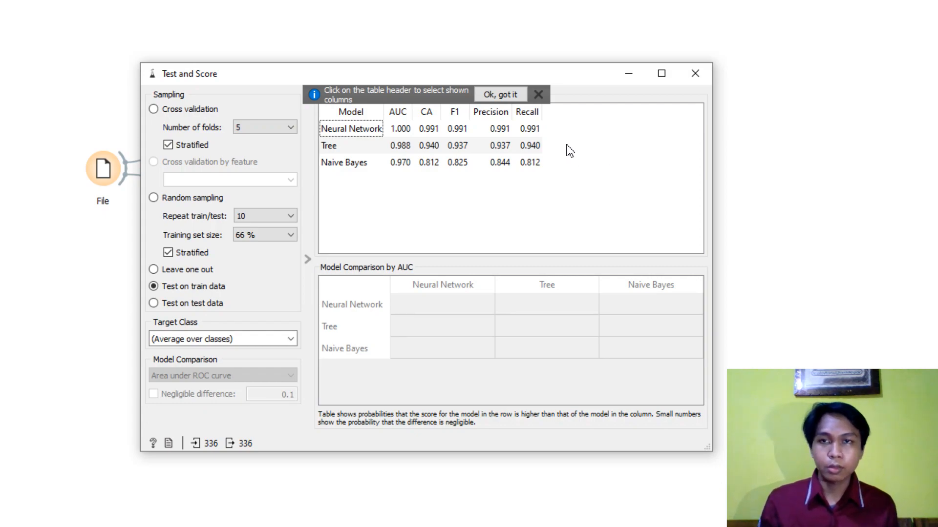
pyautogui.click(505, 131)
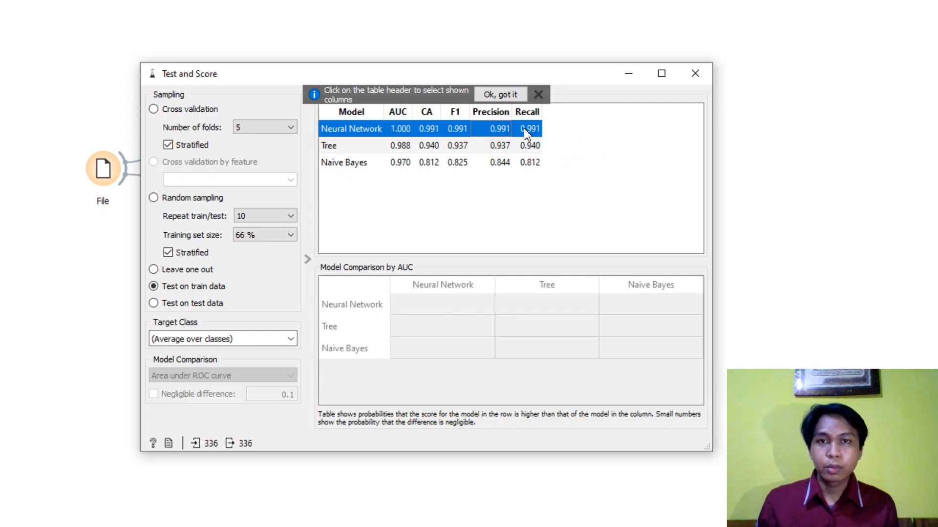
pyautogui.click(614, 130)
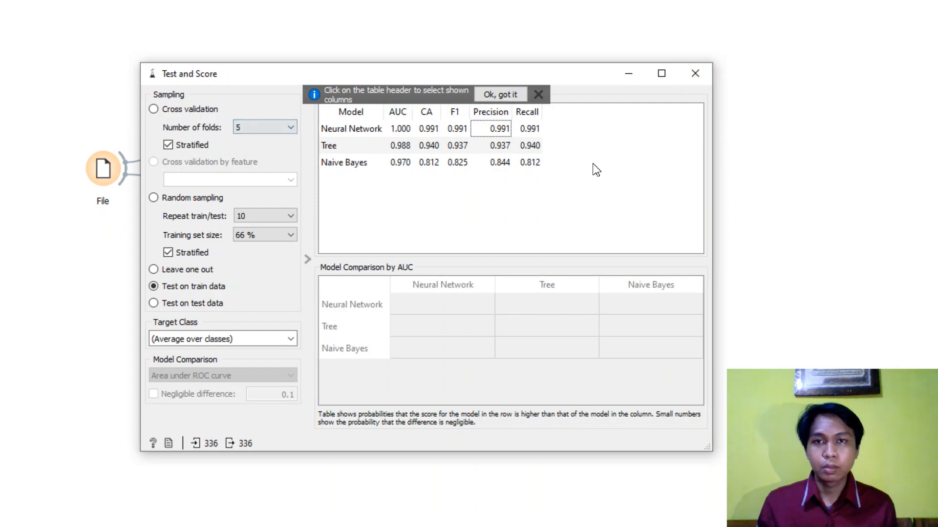
pyautogui.click(708, 75)
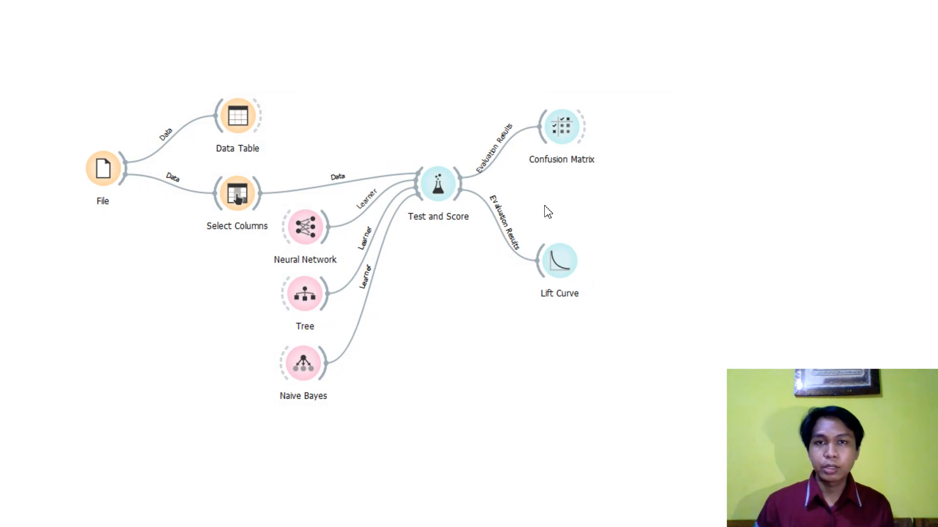
# - Open the Confusion Matrix widget, then enlarge and reposition its window to show the complete Neural Network matrix
pyautogui.moveTo(575, 138); pyautogui.dragTo(569, 141)
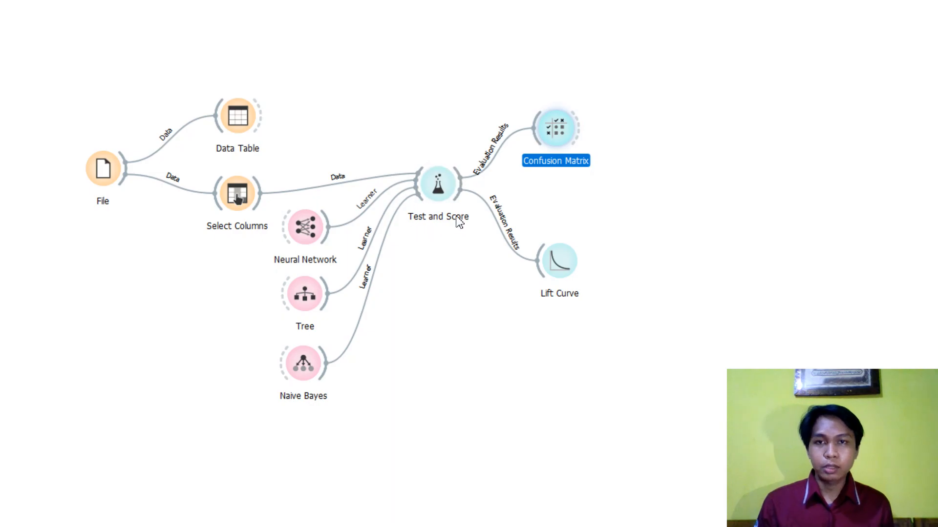
pyautogui.doubleClick(566, 141)
pyautogui.moveTo(550, 166); pyautogui.dragTo(433, 93)
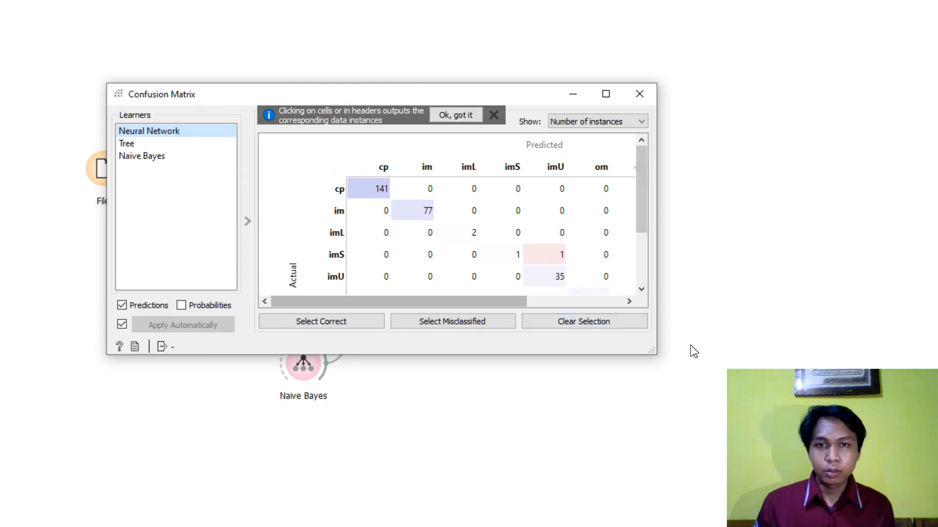
pyautogui.moveTo(655, 356); pyautogui.dragTo(785, 470)
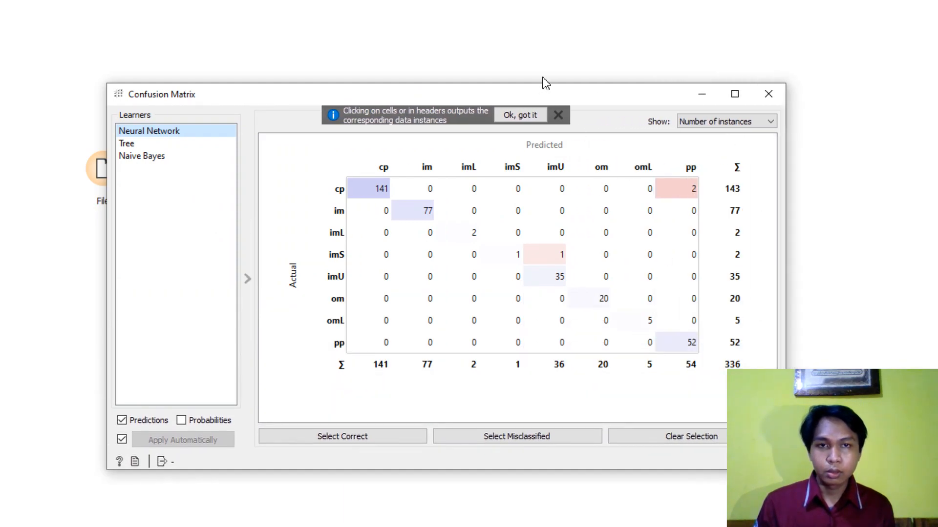
pyautogui.moveTo(576, 91); pyautogui.dragTo(495, 60)
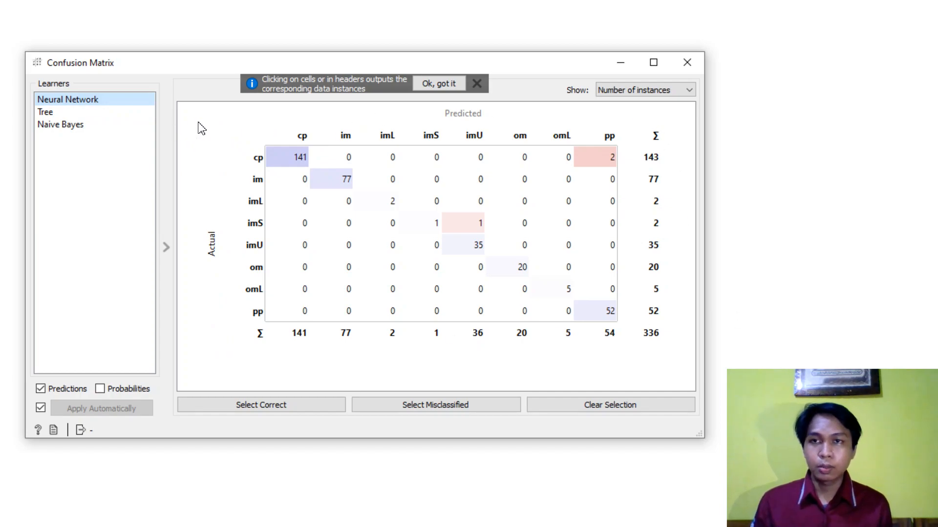
# - View the confusion matrices of Tree and Naive Bayes, and close the Confusion Matrix widget
pyautogui.click(56, 117)
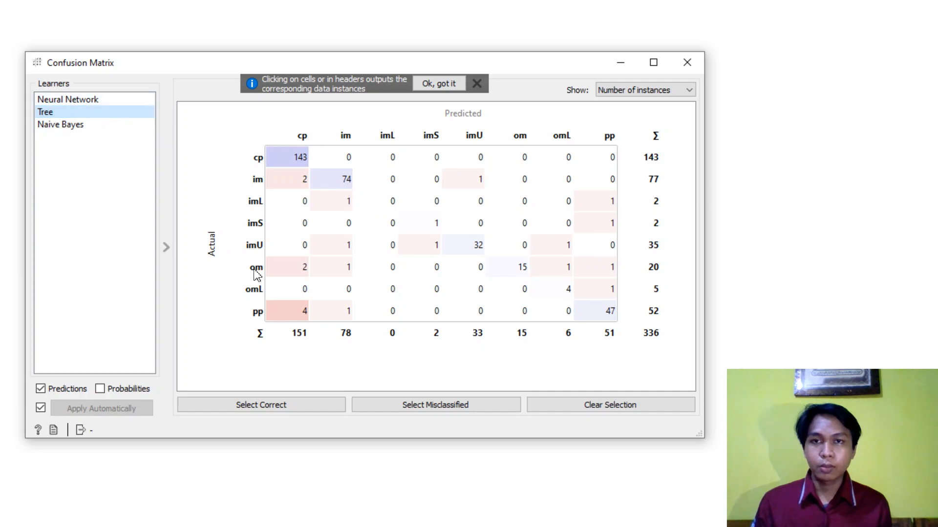
pyautogui.click(79, 128)
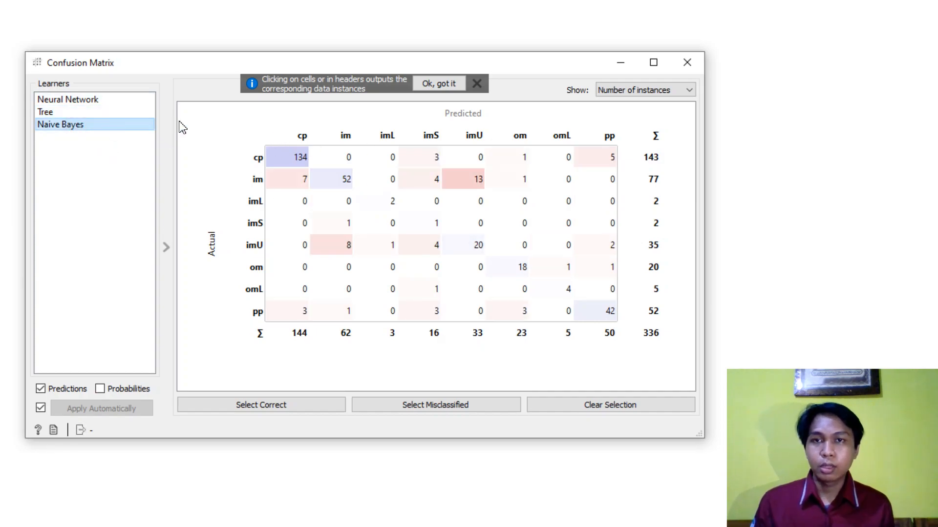
pyautogui.click(687, 62)
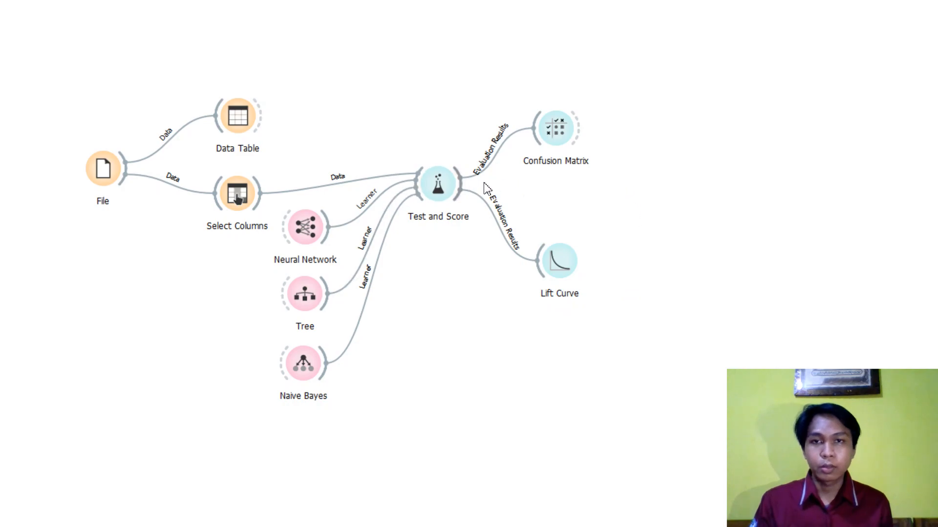
# - Open the Lift Curve widget, reposition its window and check the available target classes, keeping cp
pyautogui.doubleClick(559, 261)
pyautogui.click(462, 111)
pyautogui.moveTo(463, 115); pyautogui.dragTo(327, 92)
pyautogui.click(197, 120)
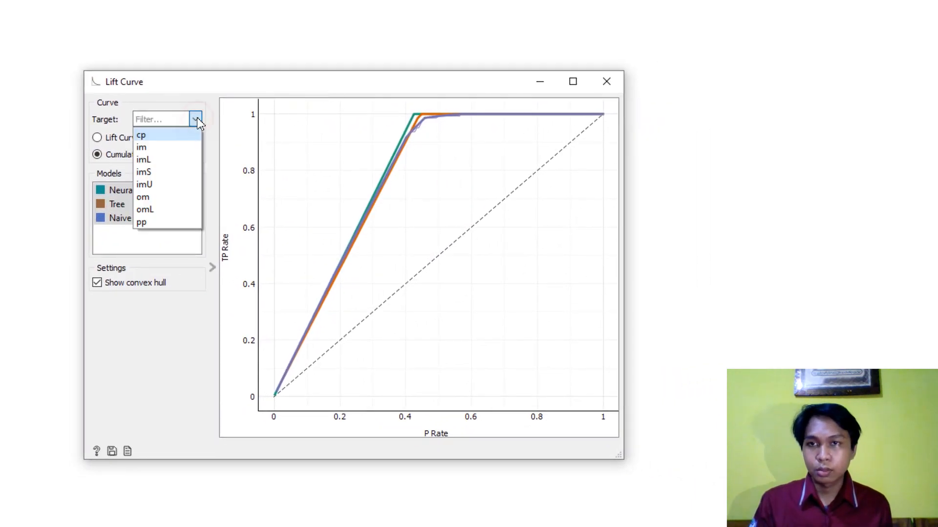
pyautogui.click(197, 121)
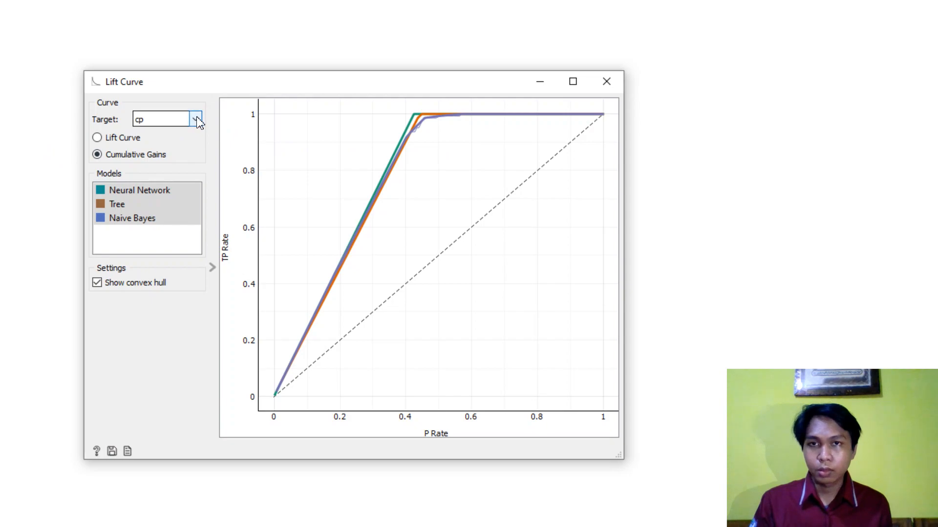
# - Hide all three model curves, keep cp as the target, and plot only Neural Network and Naive Bayes
pyautogui.click(156, 190)
pyautogui.click(139, 205)
pyautogui.click(136, 221)
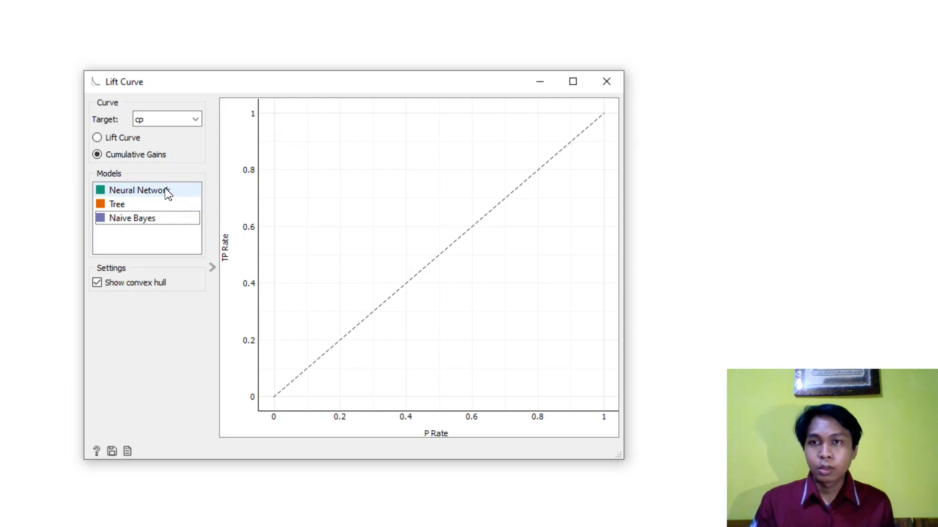
pyautogui.click(195, 119)
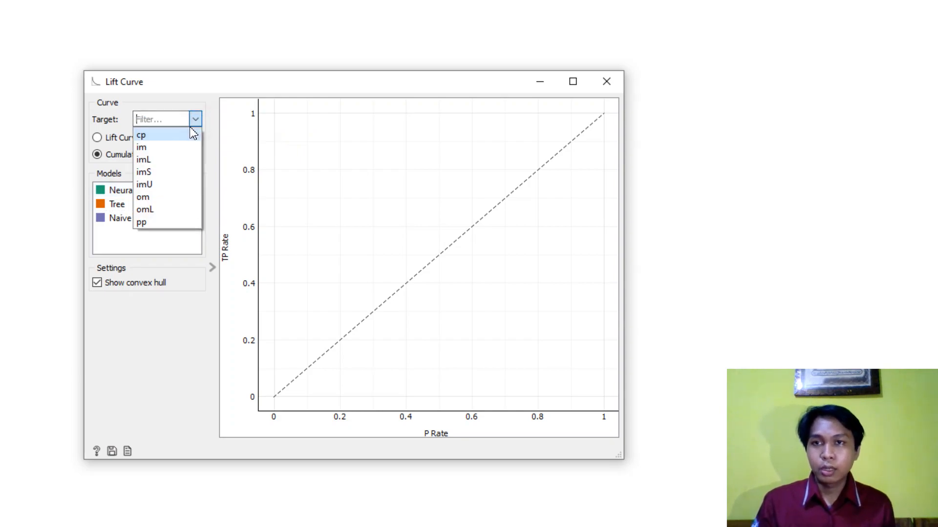
pyautogui.click(186, 136)
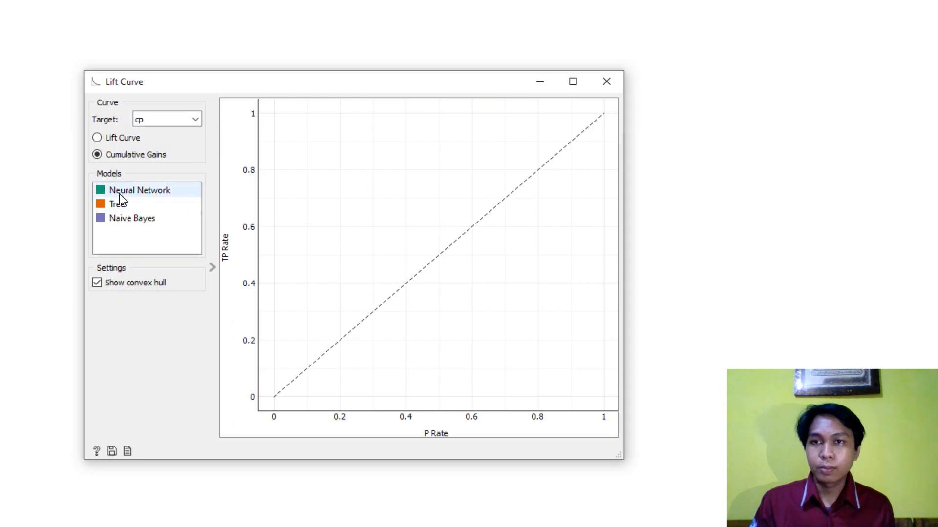
pyautogui.click(154, 191)
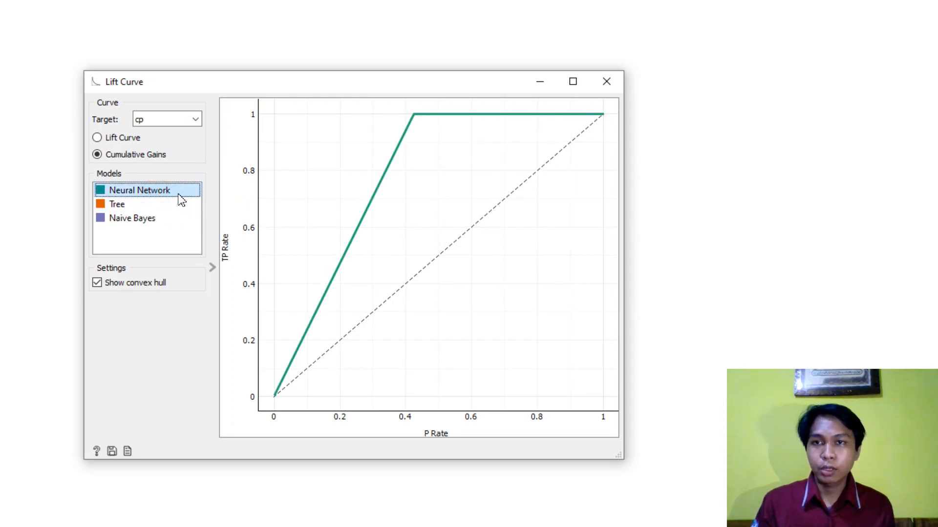
pyautogui.click(147, 222)
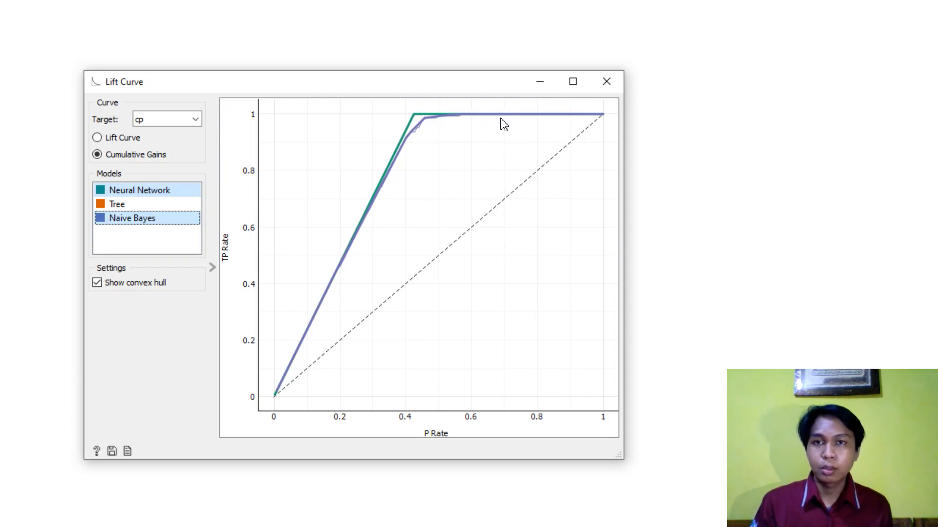
# - Move the Lift Curve window aside and reopen Test and Score to check the Naive Bayes precision
pyautogui.moveTo(481, 81); pyautogui.dragTo(270, 78)
pyautogui.doubleClick(442, 192)
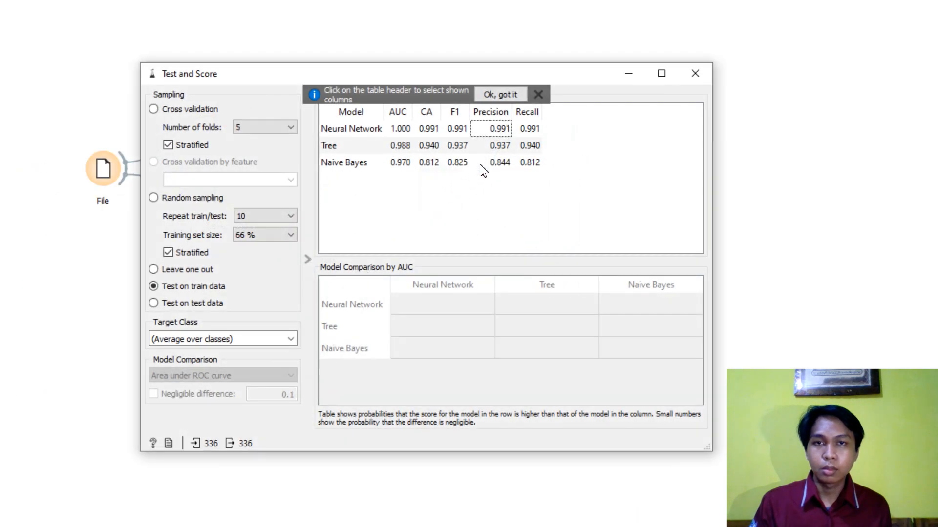
pyautogui.click(501, 168)
pyautogui.click(501, 177)
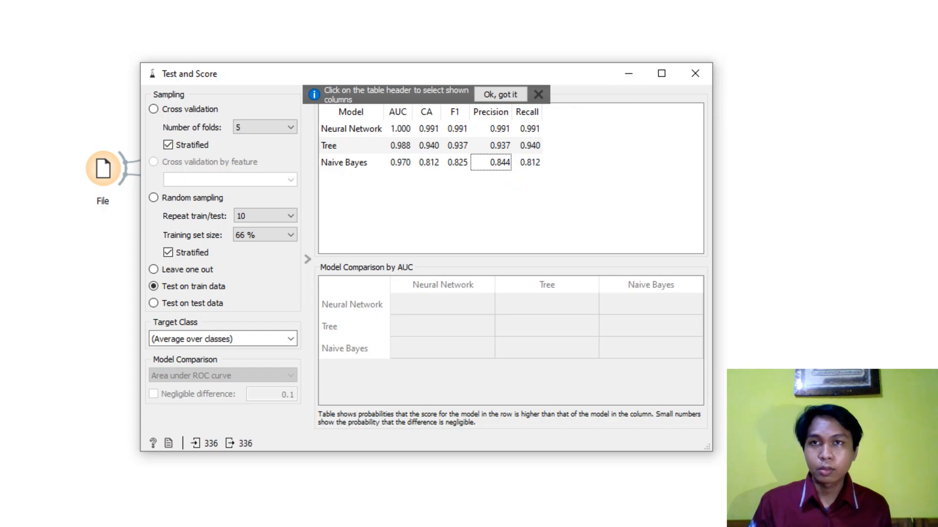
# - Bring the Lift Curve window back to the front, reposition it to examine the cumulative gains, and close it
pyautogui.click(207, 0)
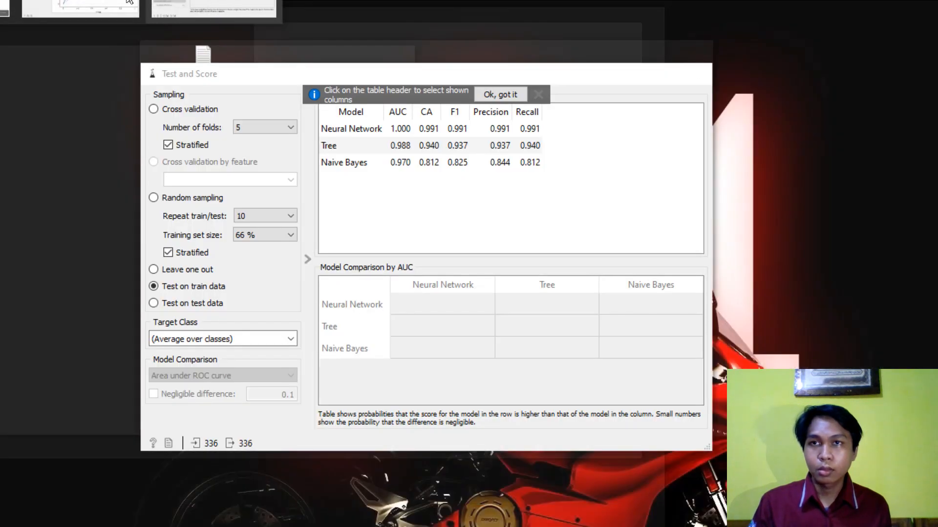
pyautogui.click(216, 8)
pyautogui.click(181, 84)
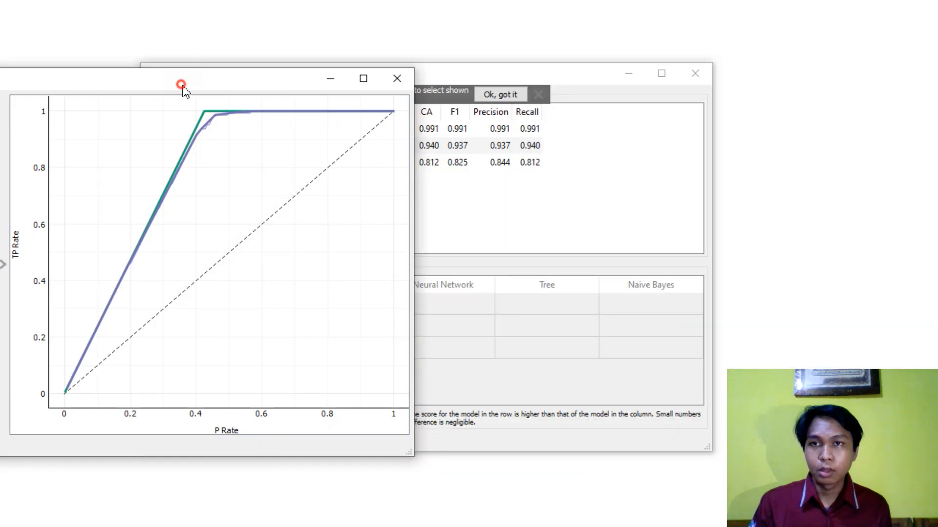
pyautogui.moveTo(181, 85); pyautogui.dragTo(338, 80)
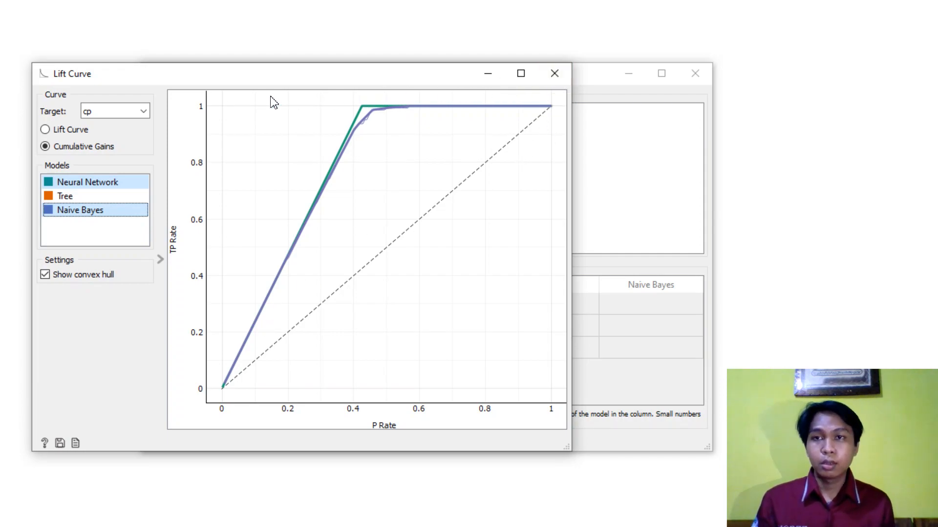
pyautogui.click(561, 81)
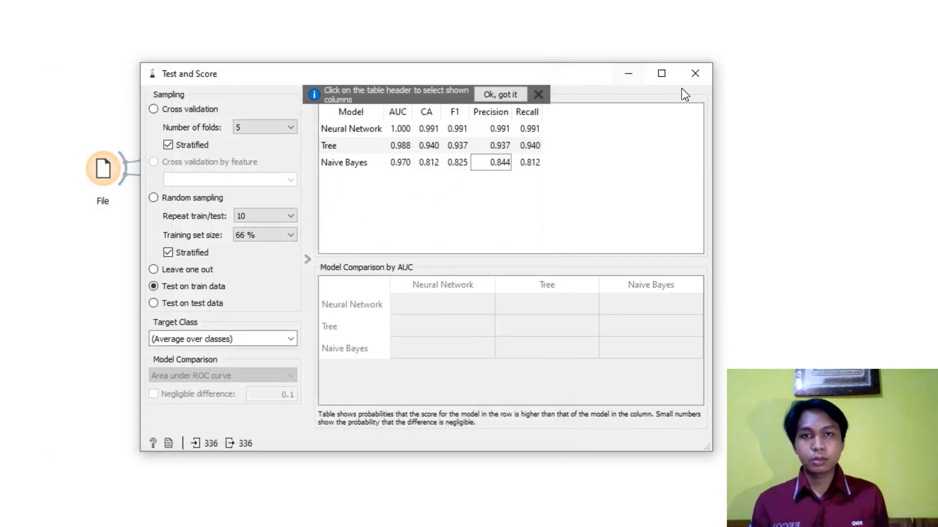
# - Reposition the Test and Score window to uncover the data and learner widgets while keeping the scores visible
pyautogui.moveTo(588, 77); pyautogui.dragTo(562, 71)
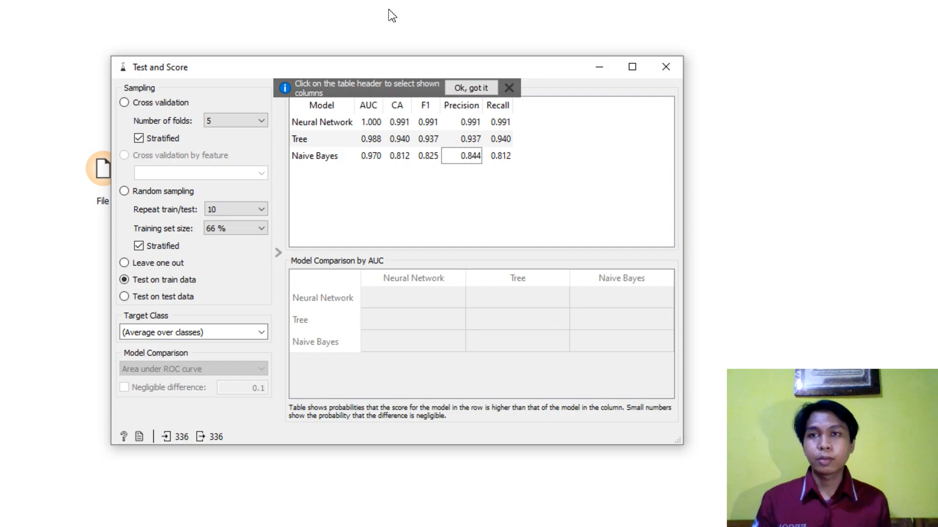
pyautogui.click(331, 68)
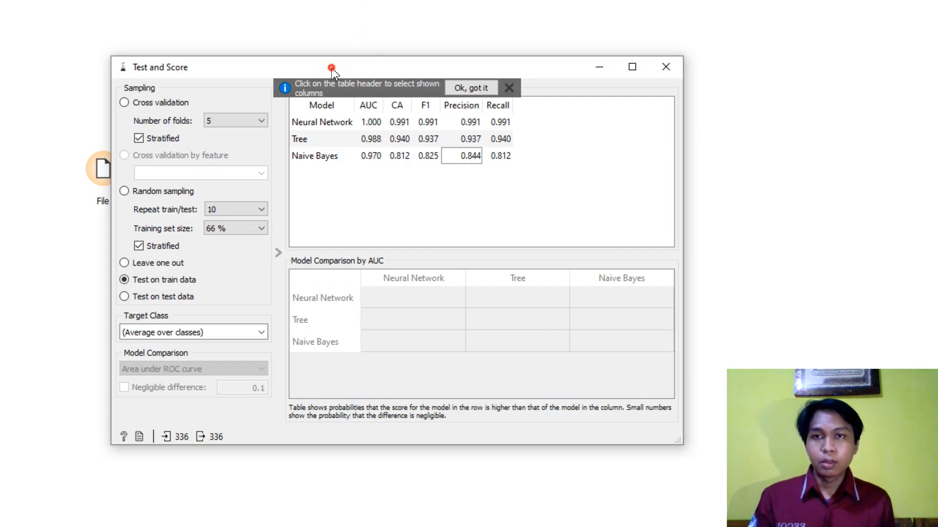
pyautogui.moveTo(332, 68); pyautogui.dragTo(582, 45)
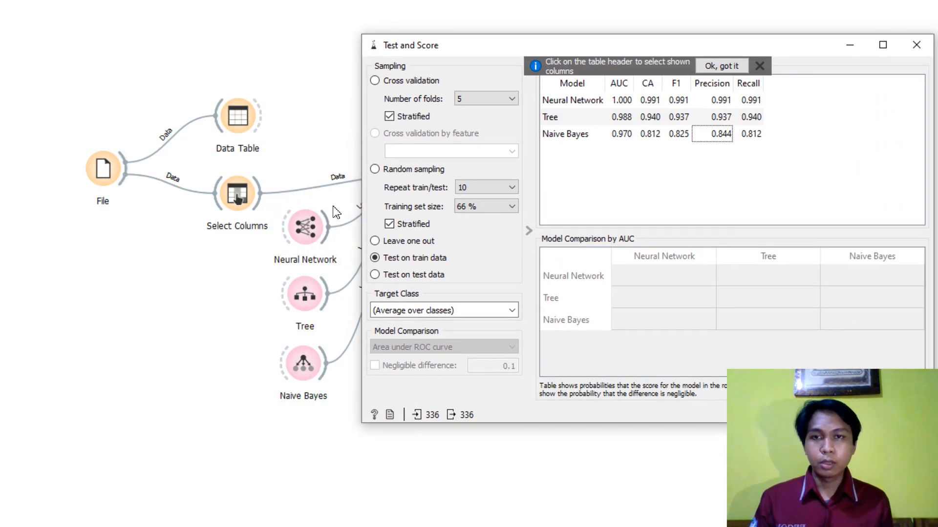
pyautogui.moveTo(536, 45)
pyautogui.mouseDown()
pyautogui.moveTo(561, 47)
pyautogui.moveTo(542, 34)
pyautogui.mouseUp()
pyautogui.click(448, 1)
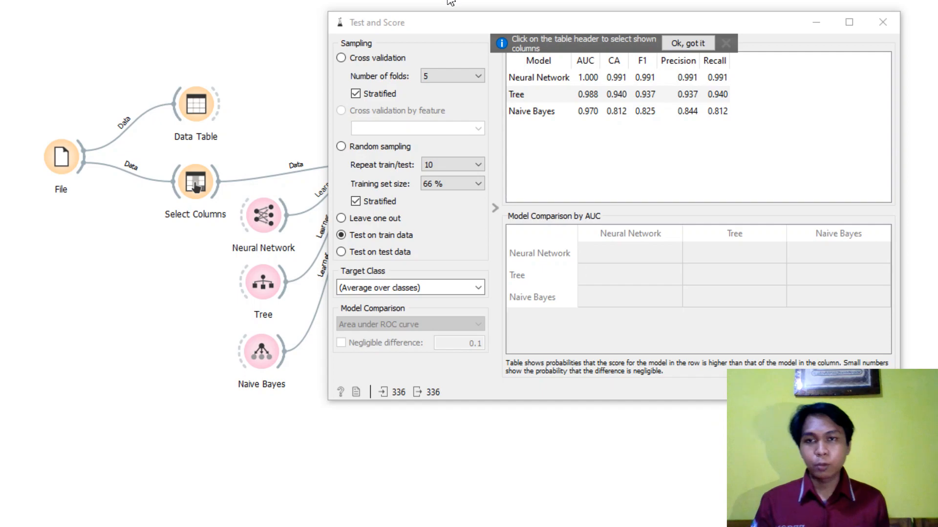
# - Open the Neural Network settings, inspect the full list of neurons in hidden layers, and close the dialog without changing it
pyautogui.doubleClick(264, 215)
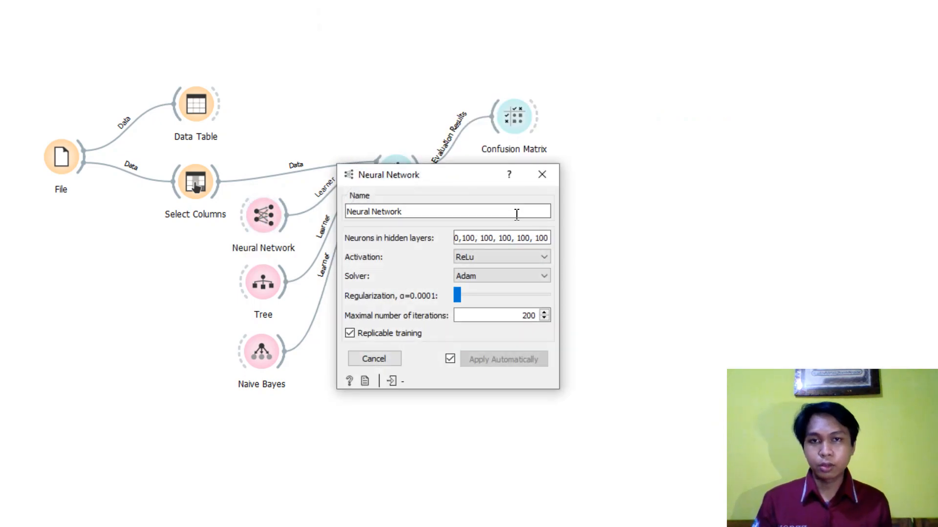
pyautogui.click(544, 240)
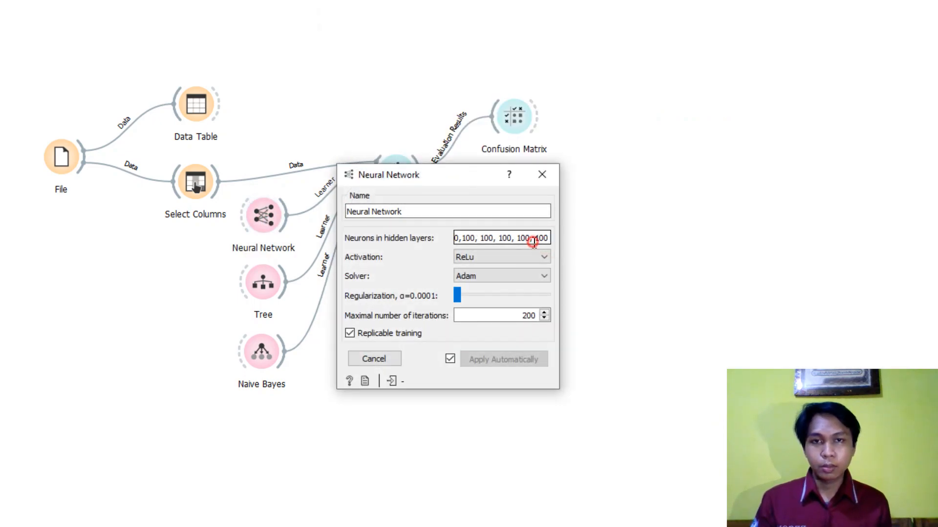
pyautogui.moveTo(550, 240); pyautogui.dragTo(394, 252)
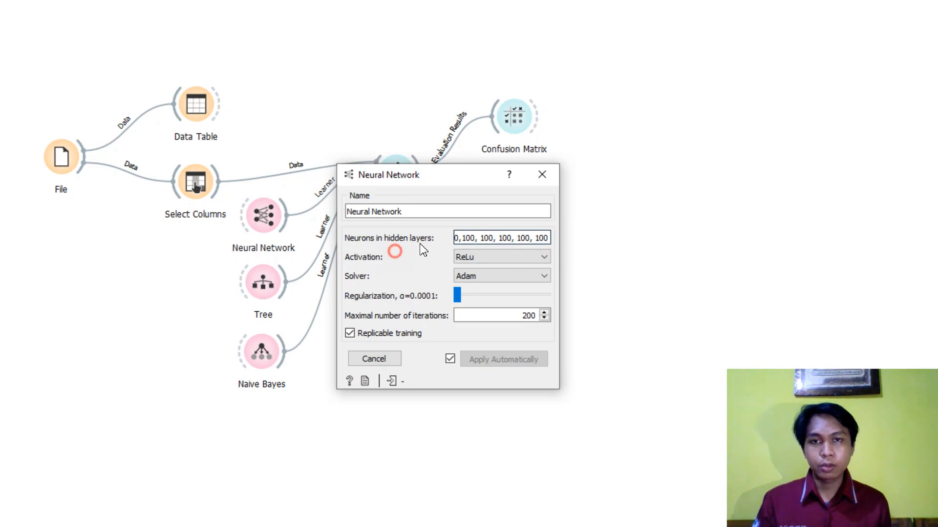
pyautogui.moveTo(458, 238); pyautogui.dragTo(644, 249)
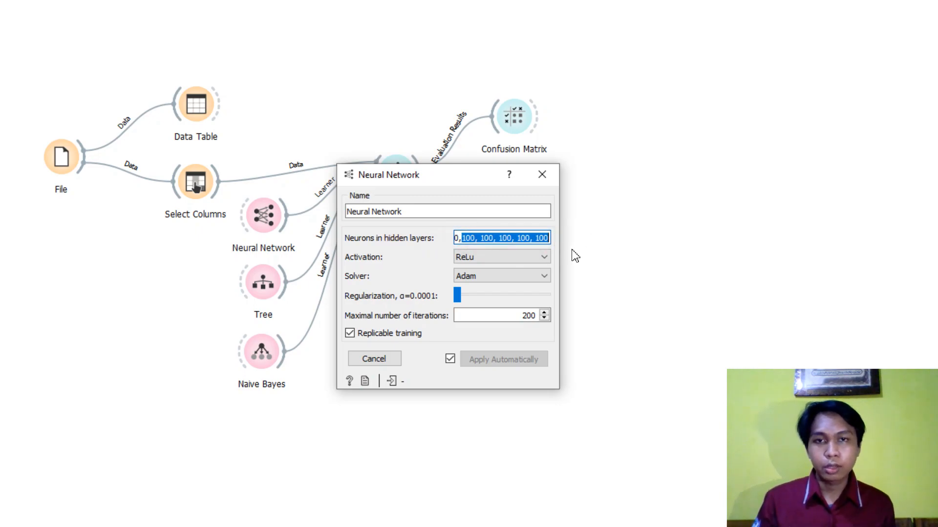
pyautogui.click(542, 240)
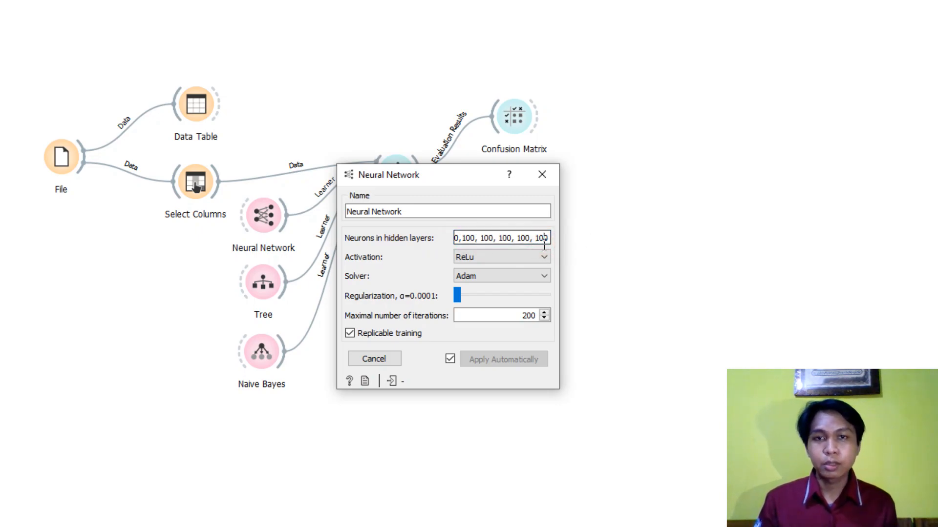
pyautogui.click(540, 176)
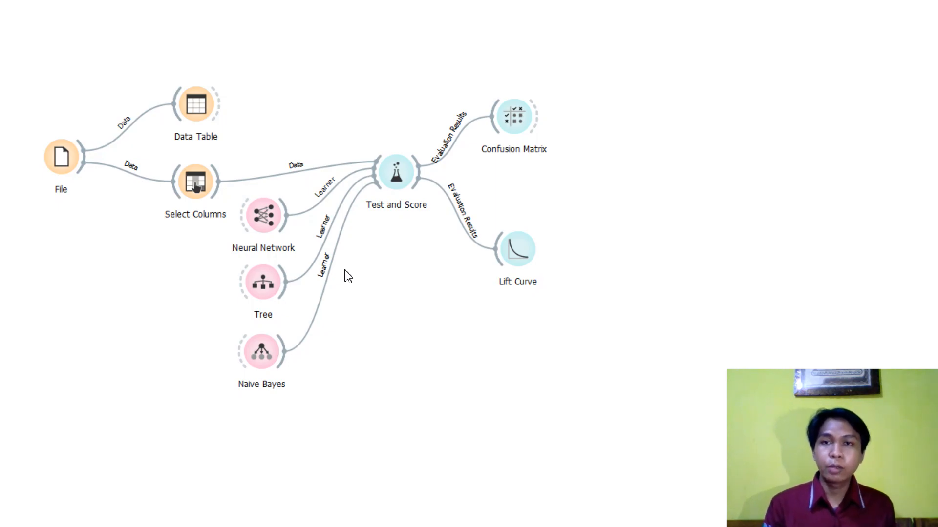
# - Go over the Neural Network, Tree and Naive Bayes widgets, compare their scores in Test and Score, and close it
pyautogui.click(270, 232)
pyautogui.click(418, 309)
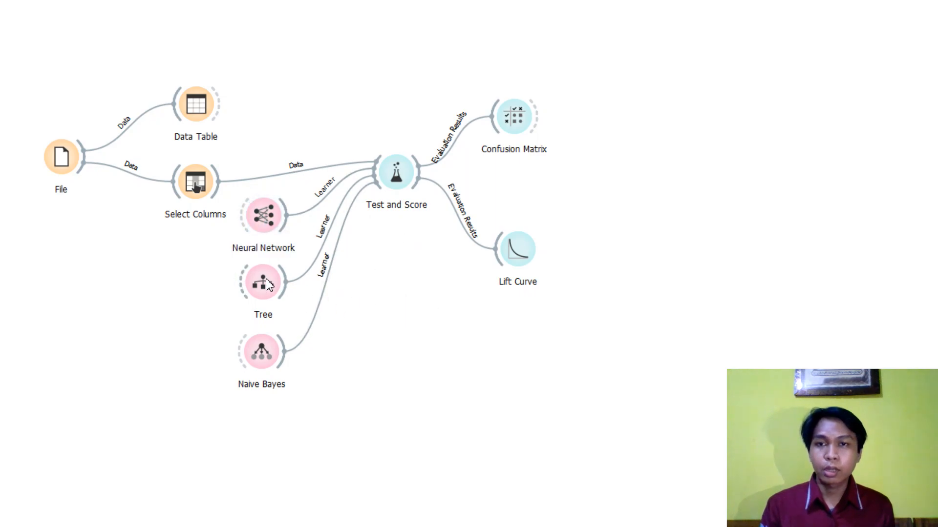
pyautogui.click(268, 293)
pyautogui.click(269, 356)
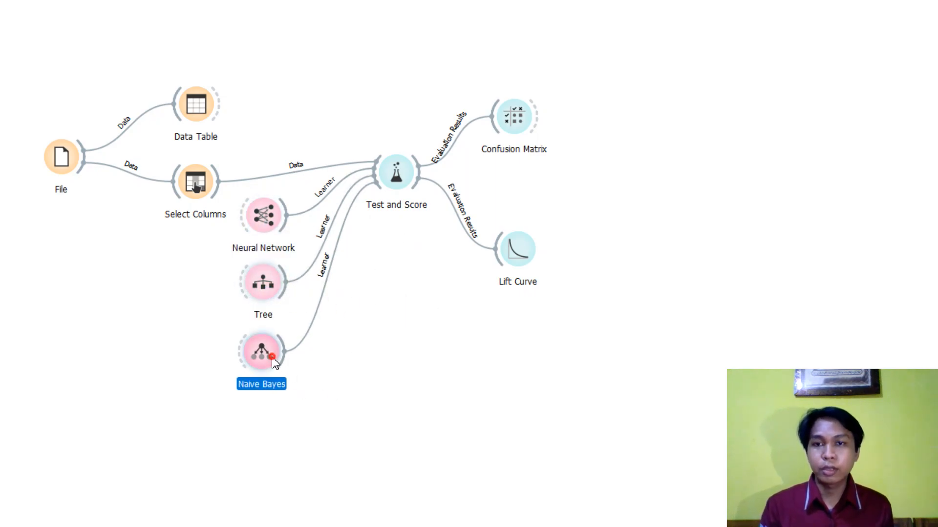
pyautogui.click(329, 346)
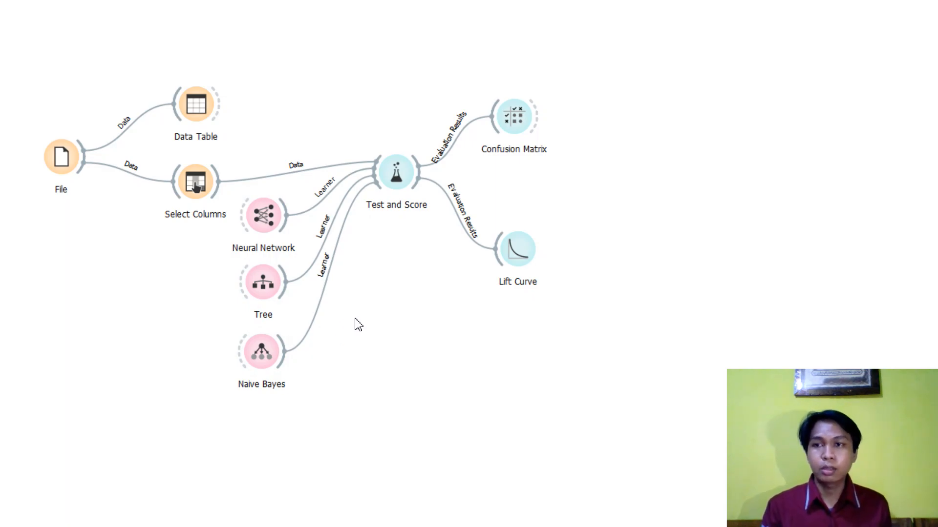
pyautogui.doubleClick(391, 188)
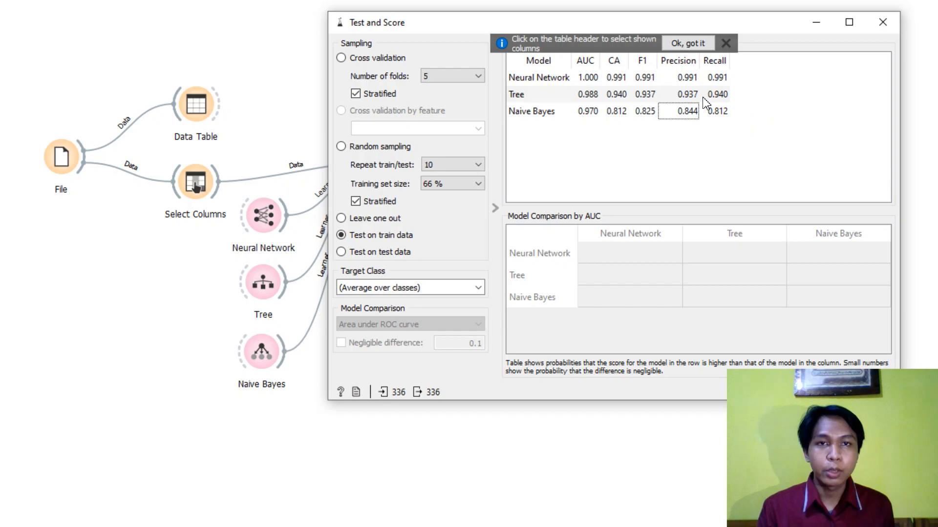
pyautogui.click(891, 23)
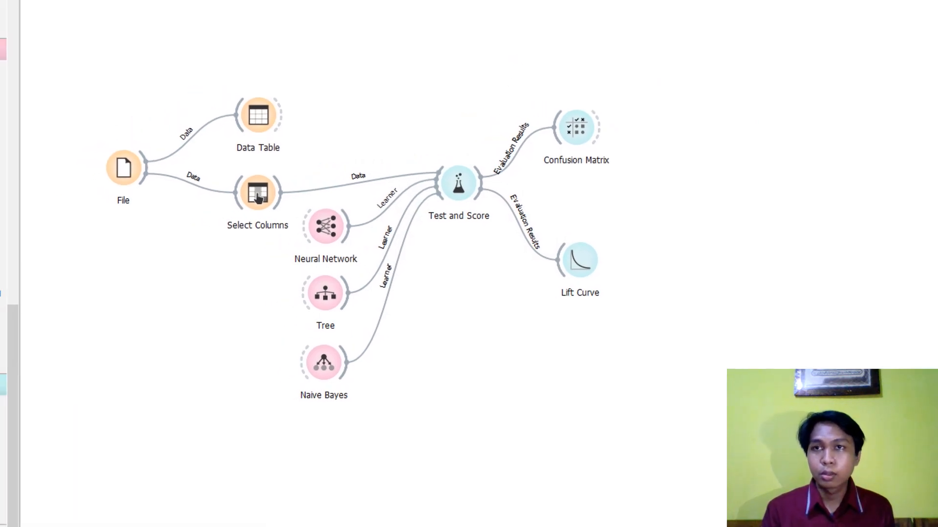
# - Switch to the raw Ecoli text data, clear the selection, and look through the comma-separated records
pyautogui.click(206, 4)
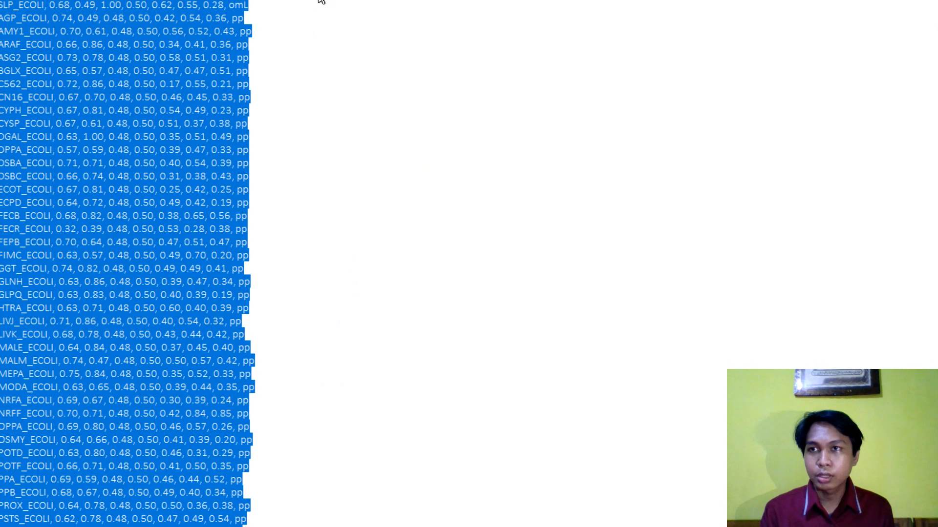
pyautogui.click(295, 118)
pyautogui.scroll(13, 297, 118)
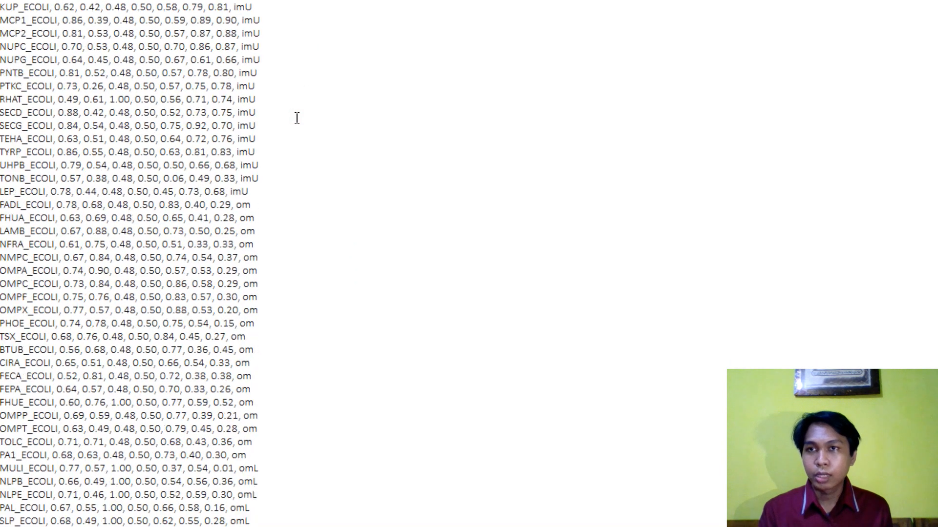
pyautogui.scroll(3, 297, 118)
pyautogui.moveTo(316, 233); pyautogui.dragTo(4, 74)
pyautogui.click(196, 113)
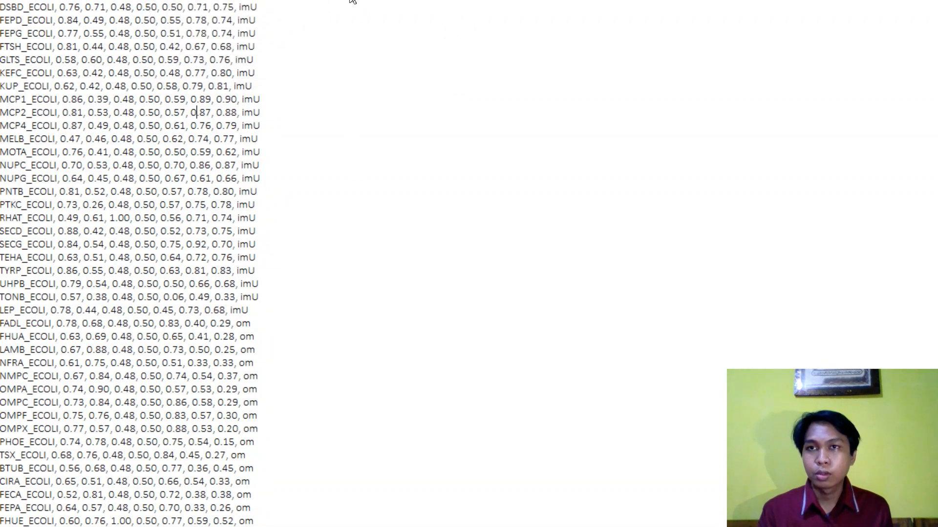
# - Switch to the Ecoli CSV workbook in Excel and display its data tools
pyautogui.moveTo(337, 2)
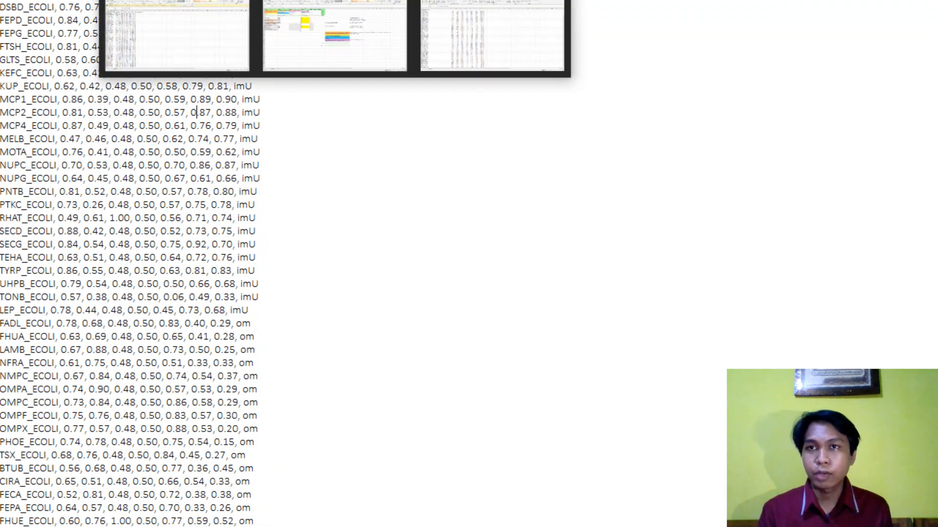
pyautogui.click(218, 25)
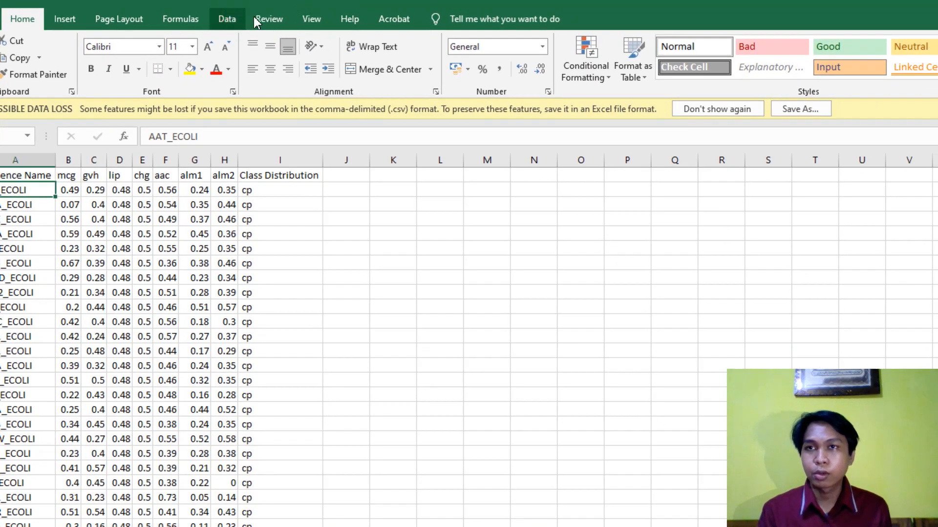
pyautogui.click(227, 18)
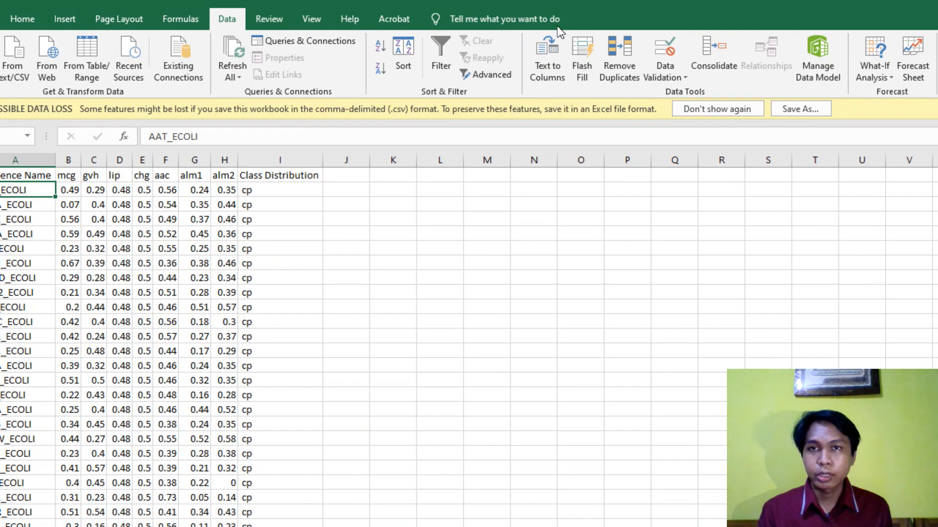